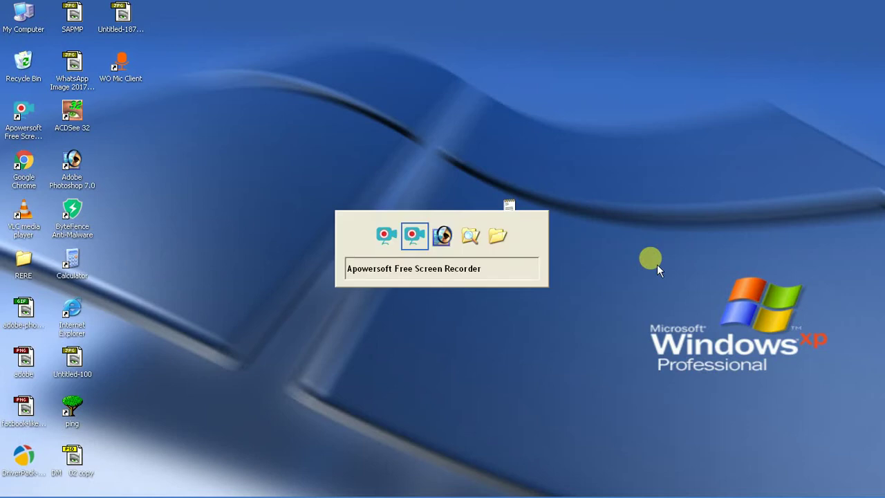
{"action": "key", "text": "alt+Tab"}
Step: Bring Photoshop forward and show the field photo full screen with the interface hidden
{"action": "key", "text": "f"}
{"action": "key", "text": "f"}
{"action": "key", "text": "Tab"}
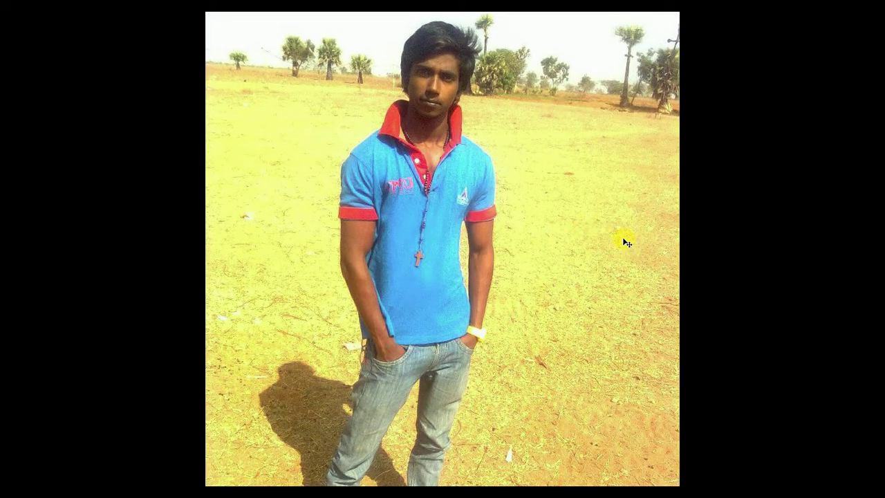
Step: Apply Levels with the midtone at 0.73, then check the 720×720 pixel image size
{"action": "key", "text": "ctrl+l"}
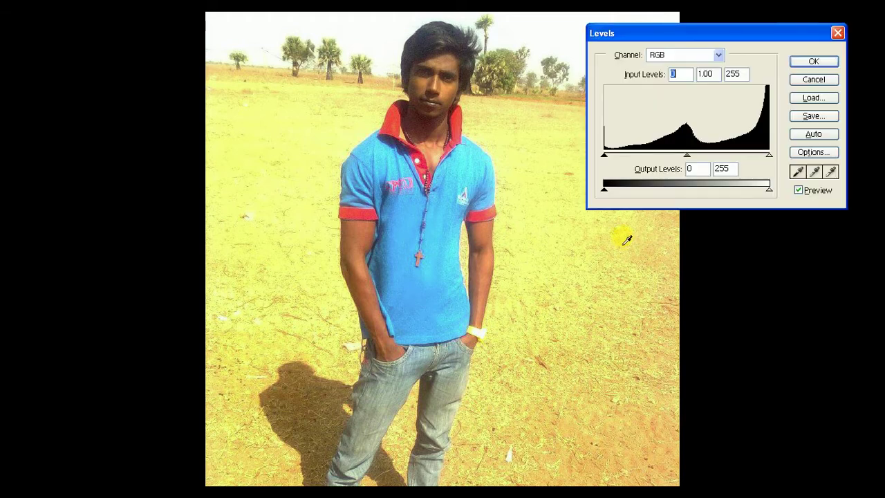
{"action": "left_click_drag", "start_coordinate": [694, 164], "coordinate": [699, 163]}
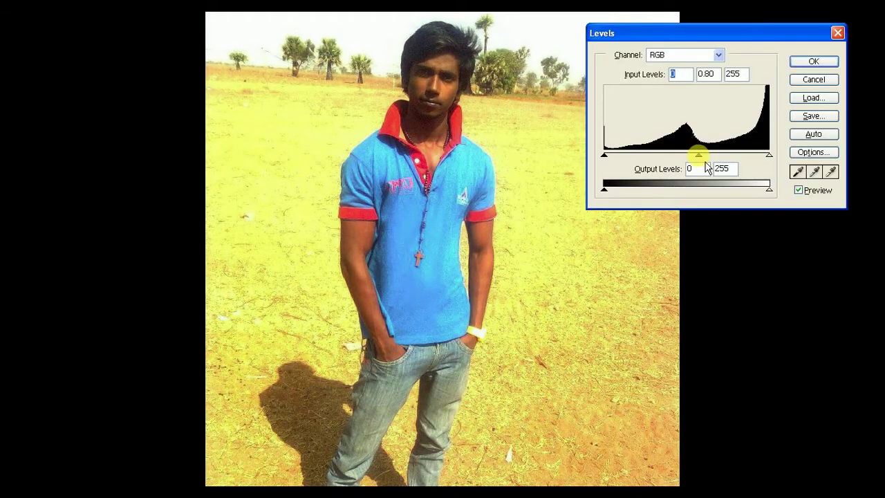
{"action": "key", "text": "Tab"}
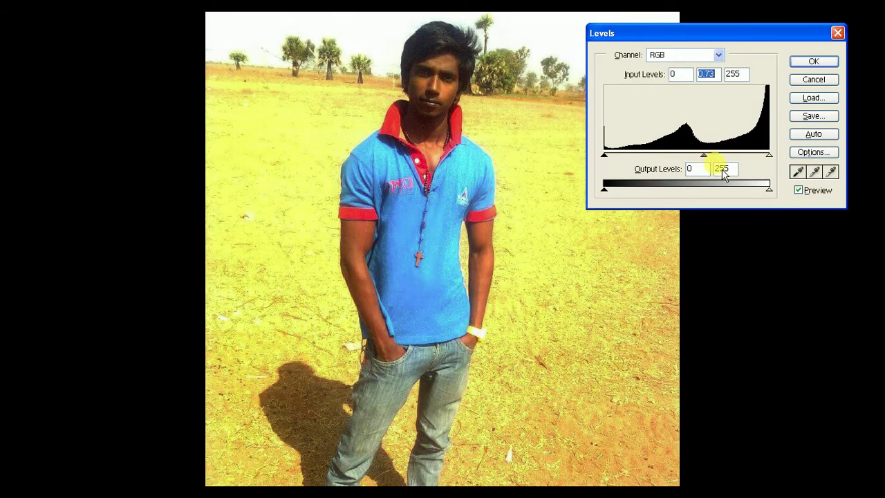
{"action": "left_click", "coordinate": [816, 61]}
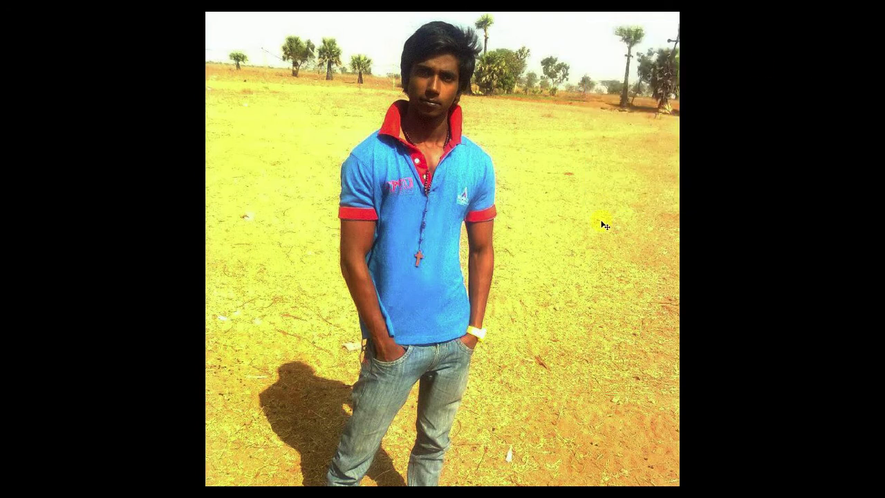
{"action": "key", "text": "ctrl+alt+i"}
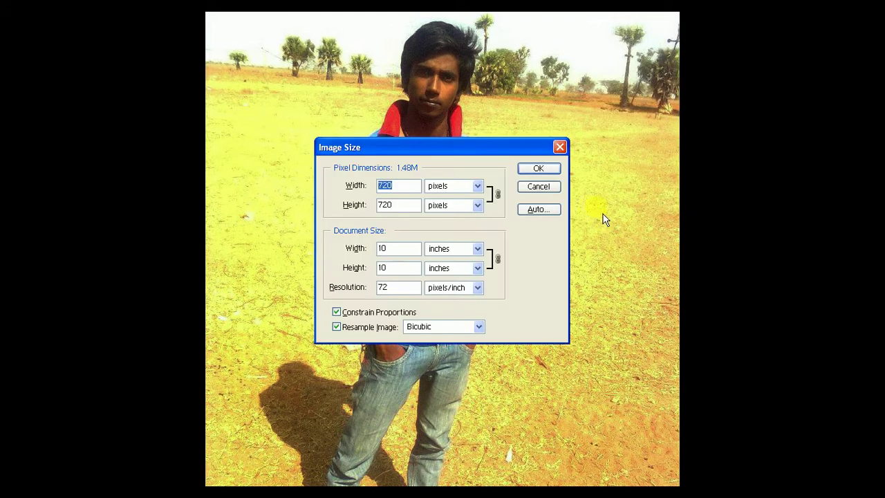
Step: Trace a Pen path along the man's shoulder, arm and sleeve cuff
{"action": "key", "text": "Escape"}
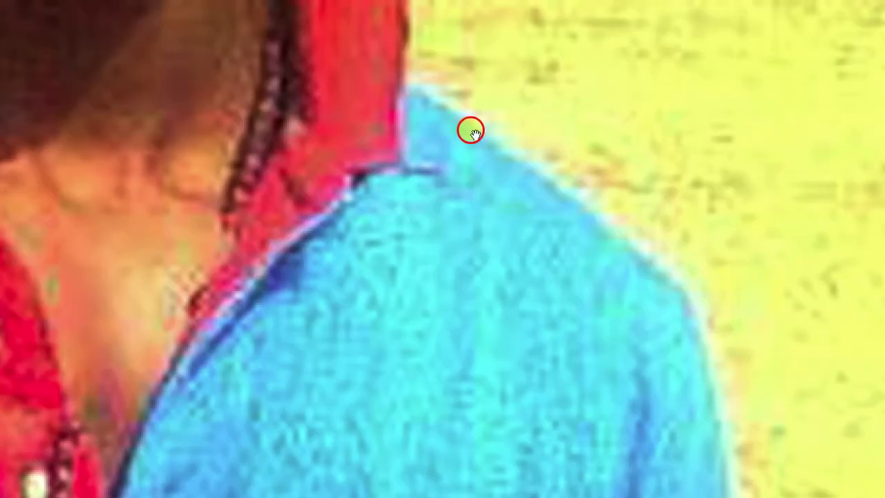
{"action": "left_click", "coordinate": [472, 132]}
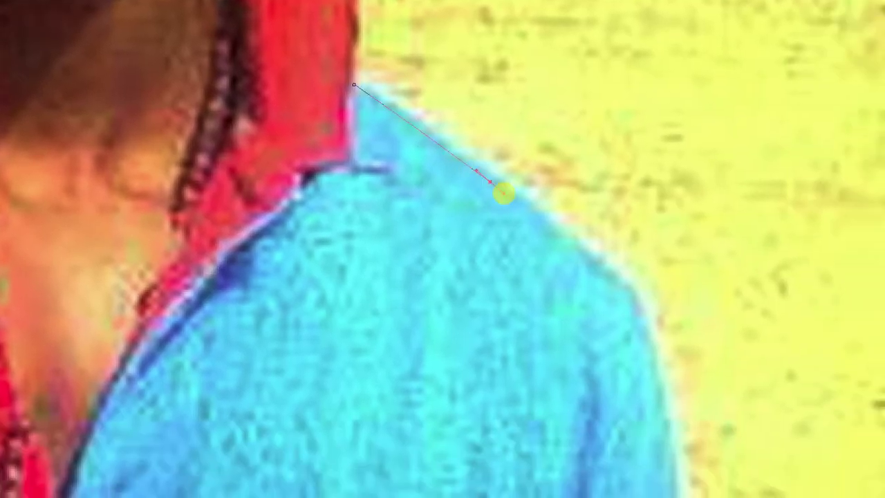
{"action": "left_click", "coordinate": [427, 100]}
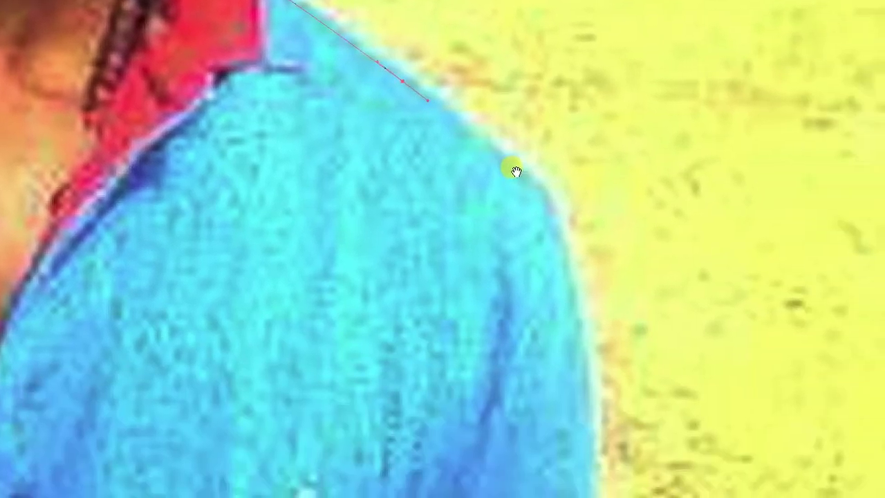
{"action": "scroll", "coordinate": [587, 320], "scroll_direction": "down", "scroll_amount": 5}
{"action": "scroll", "coordinate": [549, 198], "scroll_direction": "down", "scroll_amount": 5}
{"action": "left_click", "coordinate": [555, 151]}
{"action": "left_click", "coordinate": [555, 186]}
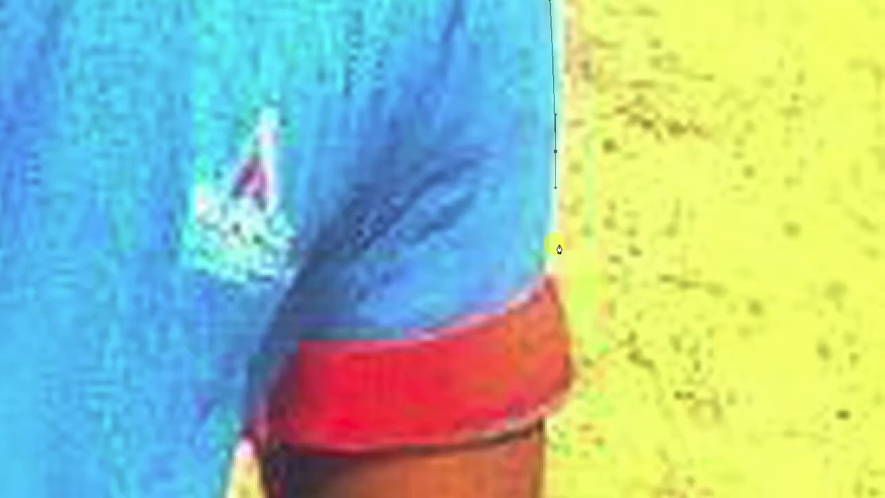
{"action": "left_click", "coordinate": [551, 274]}
{"action": "scroll", "coordinate": [551, 277], "scroll_direction": "down", "scroll_amount": 5}
{"action": "left_click", "coordinate": [573, 120]}
{"action": "left_click", "coordinate": [574, 147]}
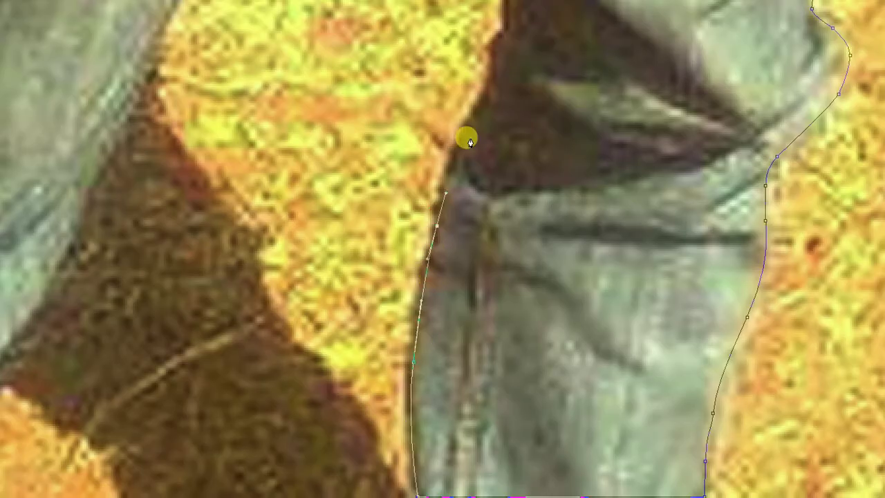
Step: Continue the path down the man's trouser and leg edges
{"action": "scroll", "coordinate": [466, 136], "scroll_direction": "up", "scroll_amount": 5}
{"action": "left_click", "coordinate": [443, 385]}
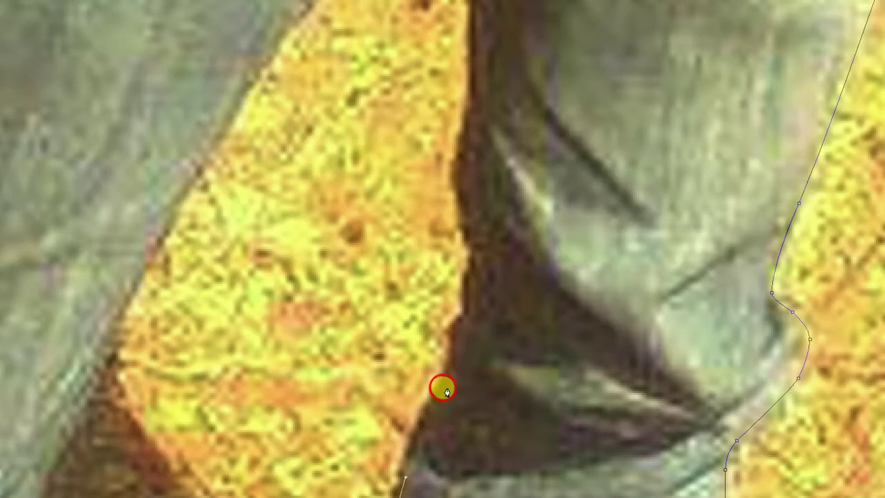
{"action": "left_click", "coordinate": [459, 344]}
{"action": "left_click_drag", "start_coordinate": [466, 212], "coordinate": [466, 342]}
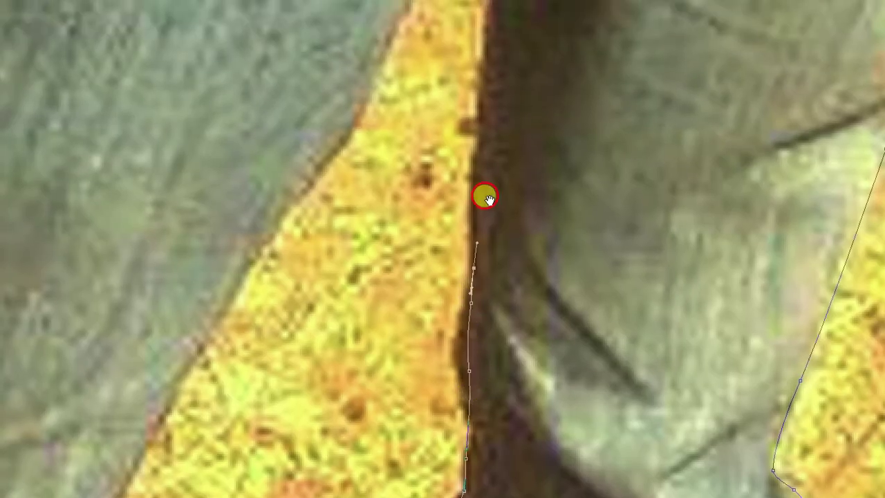
{"action": "left_click_drag", "start_coordinate": [484, 196], "coordinate": [463, 346]}
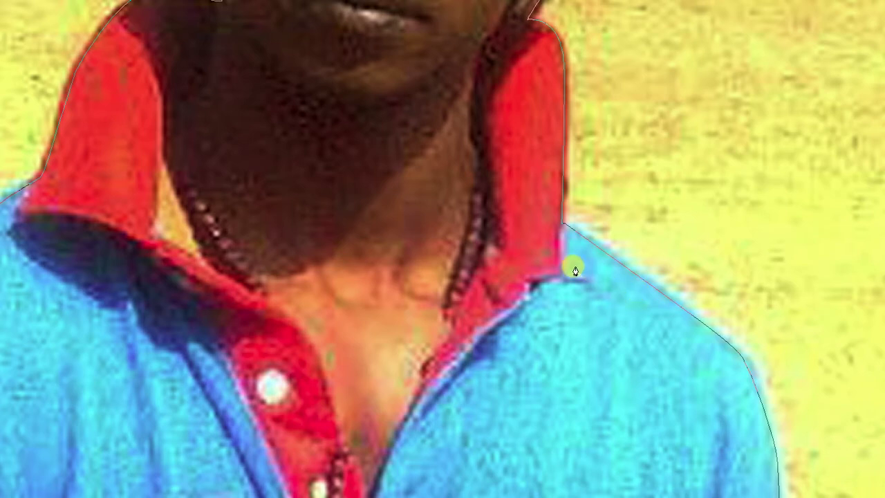
Step: Convert the finished path into a selection via Make Selection
{"action": "right_click", "coordinate": [574, 268]}
{"action": "left_click", "coordinate": [650, 319]}
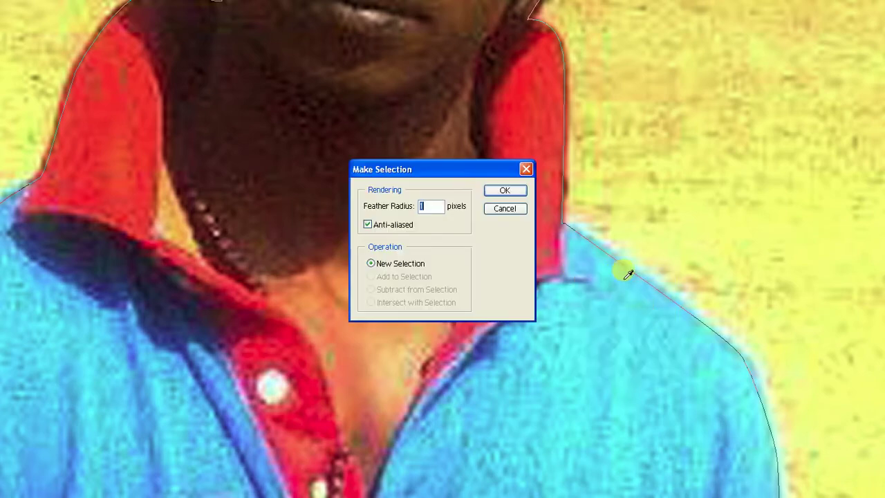
{"action": "left_click", "coordinate": [505, 191]}
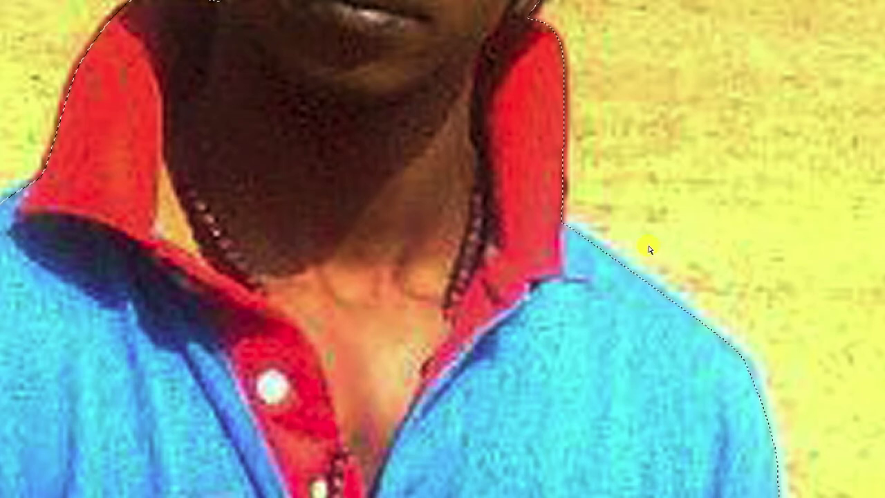
{"action": "key", "text": "ctrl+shift+a"}
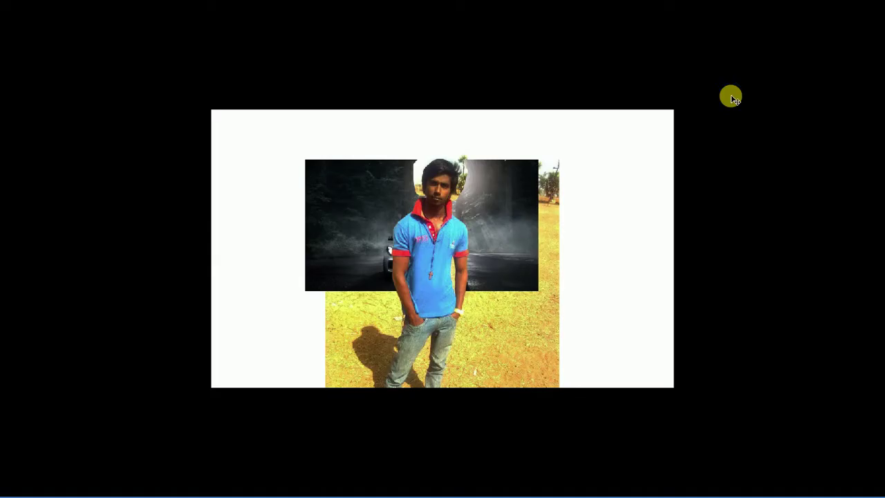
Step: Place the man over the silver Mercedes forest image and commit his new size
{"action": "key", "text": "super"}
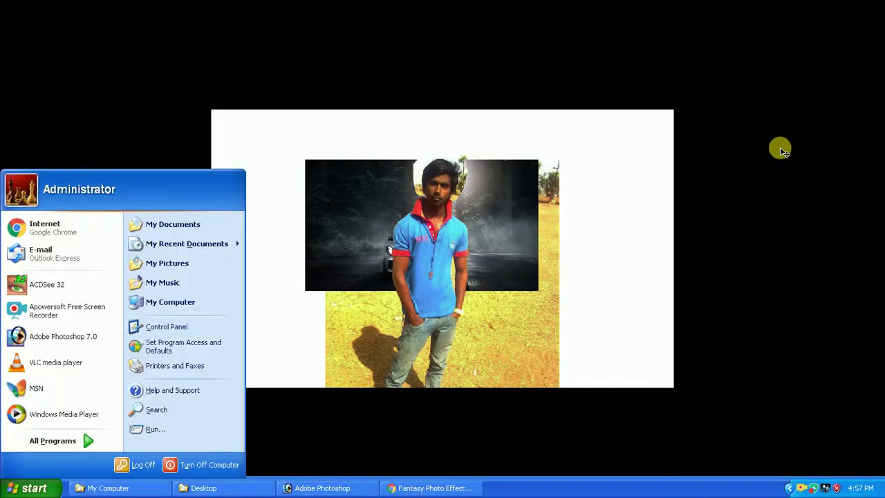
{"action": "key", "text": "Escape"}
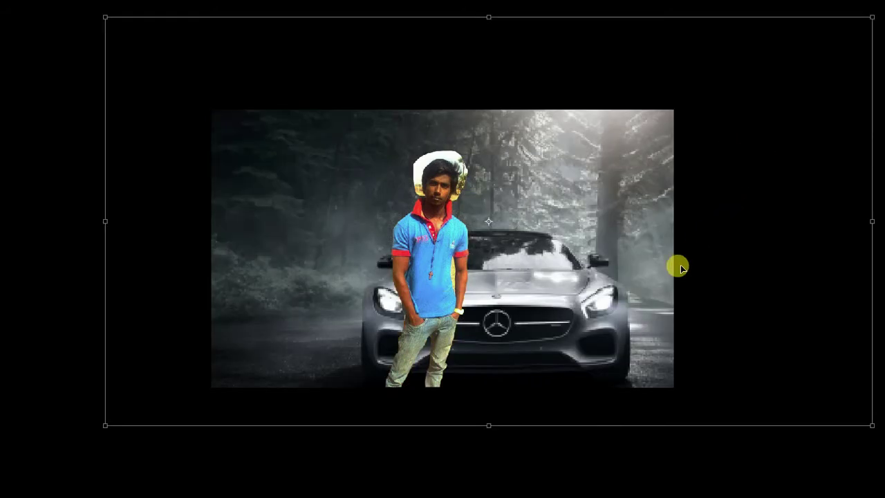
{"action": "key", "text": "Return"}
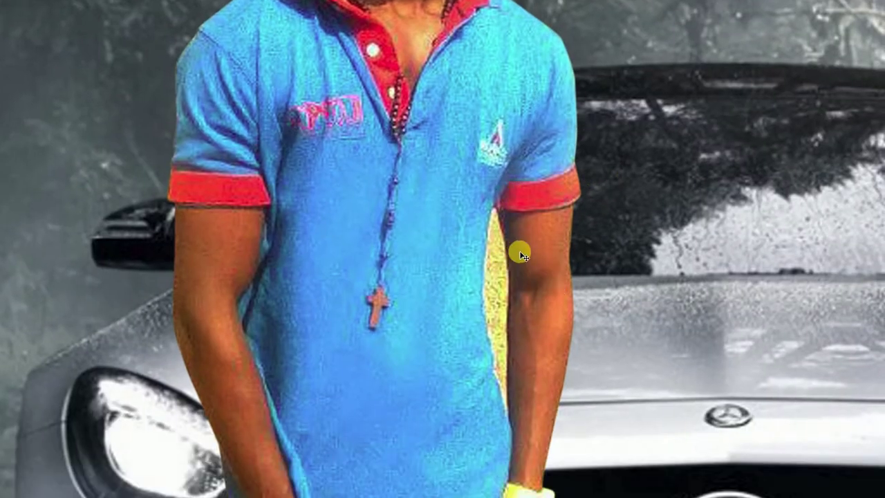
Step: Set the man's Brightness/Contrast to brightness -4 and contrast +4
{"action": "key", "text": "alt+i"}
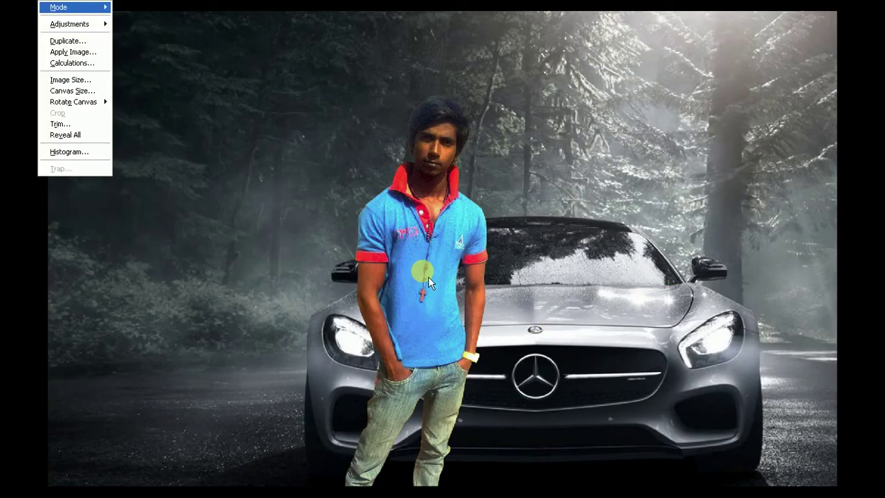
{"action": "type", "text": "ac-4"}
{"action": "key", "text": "Tab"}
{"action": "type", "text": "+"}
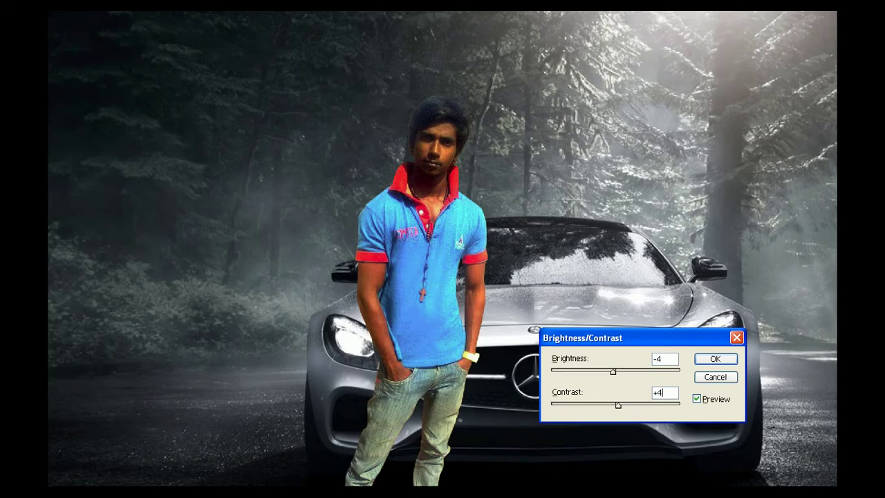
{"action": "key", "text": "Return"}
Step: Apply Levels to the man, then lower his saturation to about -34
{"action": "key", "text": "ctrl+l"}
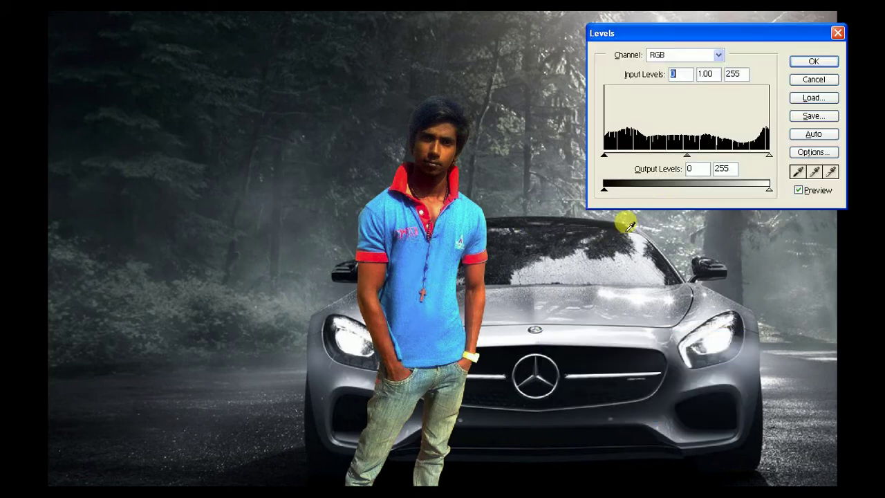
{"action": "key", "text": "Return"}
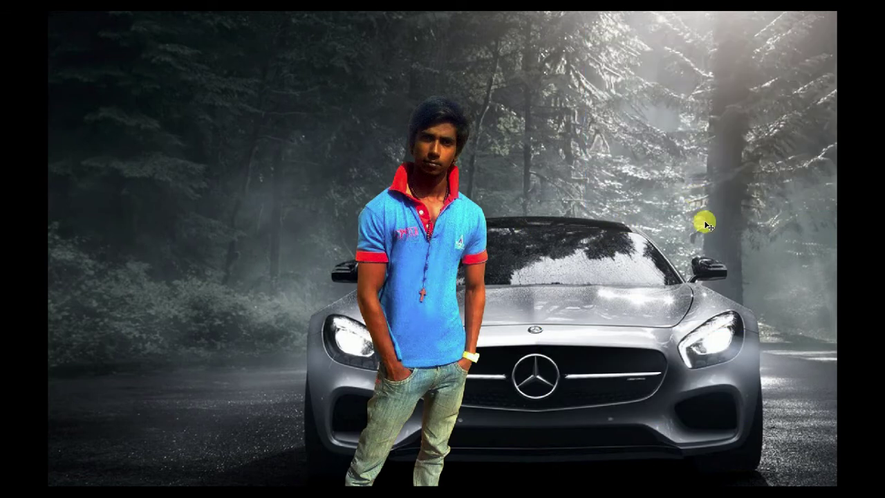
{"action": "key", "text": "ctrl+u"}
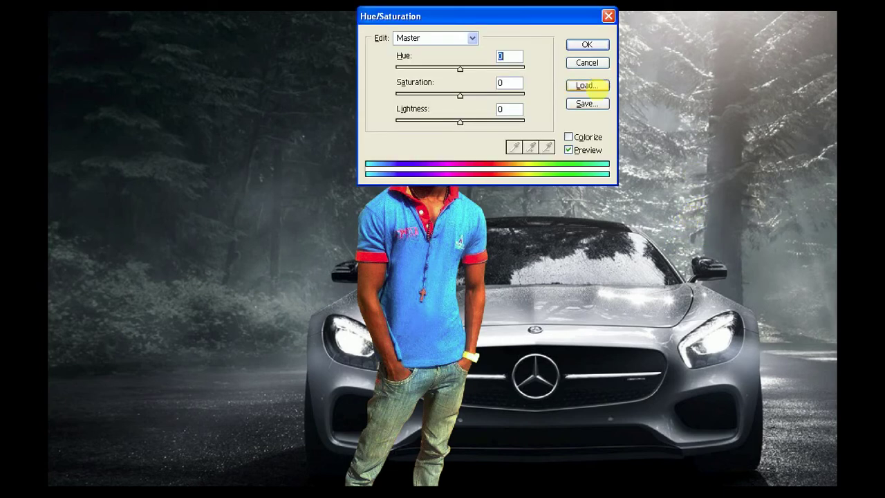
{"action": "left_click_drag", "start_coordinate": [486, 20], "coordinate": [758, 133]}
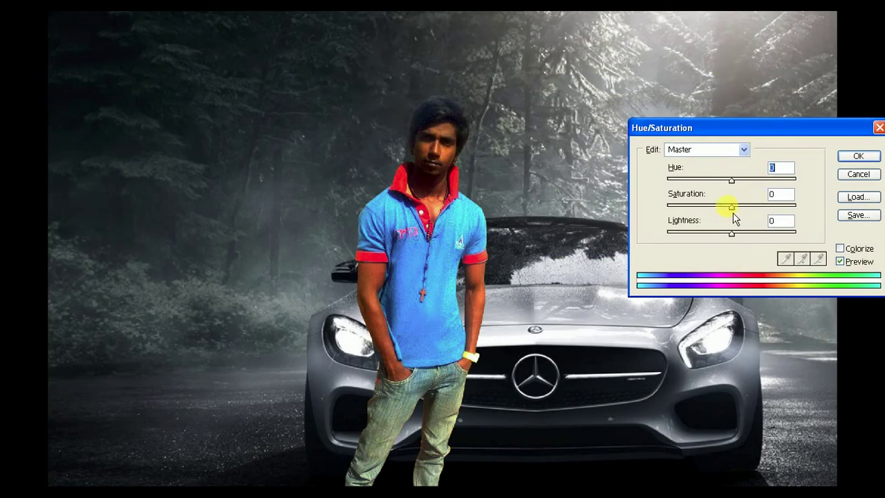
{"action": "left_click_drag", "start_coordinate": [733, 215], "coordinate": [717, 215]}
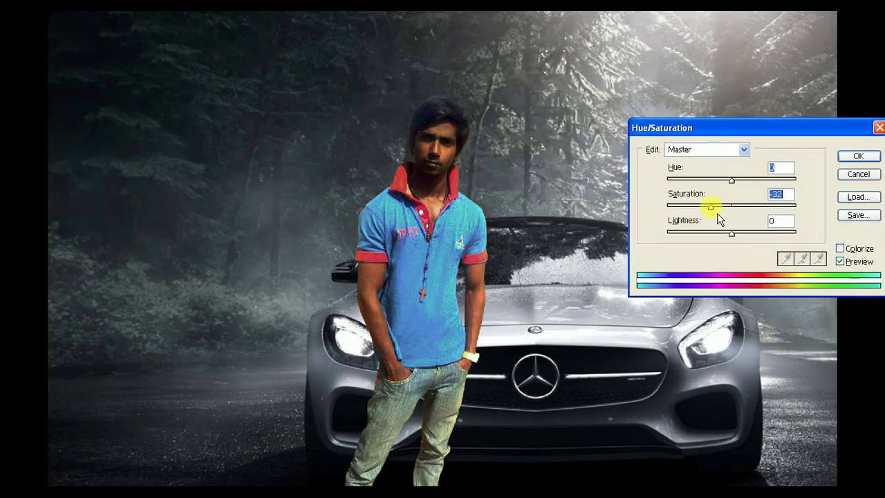
{"action": "left_click", "coordinate": [852, 161]}
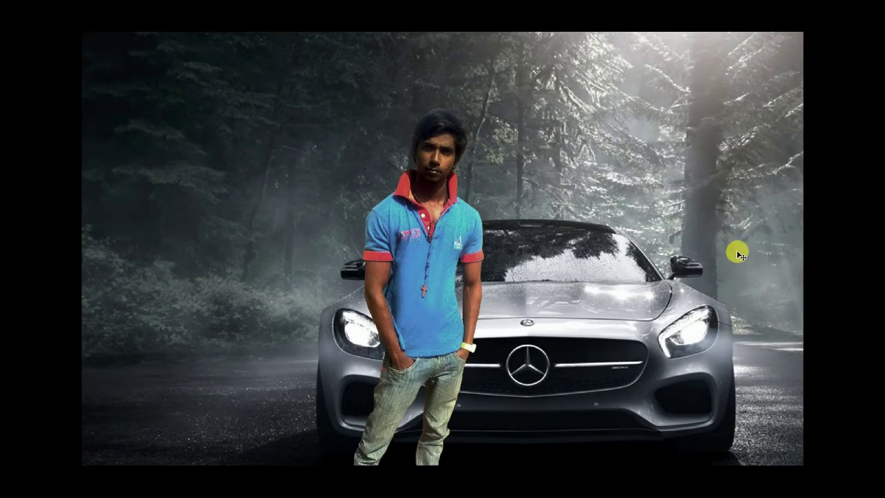
Step: On Layer 3, paint a Quick Mask over the man and car with an enlarged 100 px brush
{"action": "right_click", "coordinate": [734, 251]}
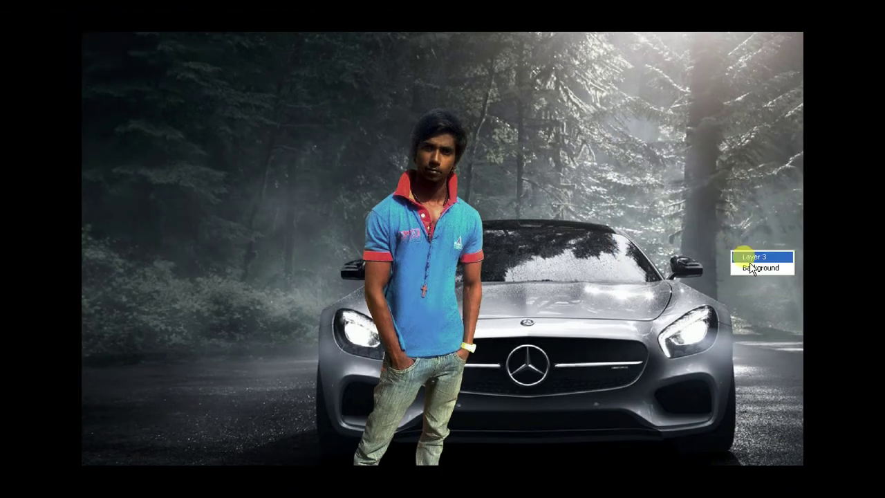
{"action": "left_click", "coordinate": [748, 256]}
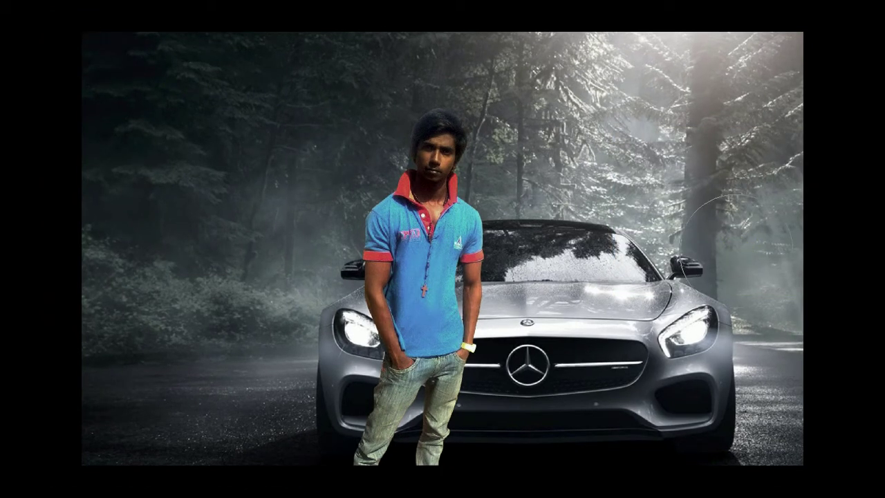
{"action": "right_click", "coordinate": [608, 269]}
{"action": "left_click", "coordinate": [353, 193]}
{"action": "key", "text": "]"}
{"action": "key", "text": "]"}
{"action": "key", "text": "]"}
{"action": "key", "text": "]"}
{"action": "key", "text": "]"}
{"action": "key", "text": "]"}
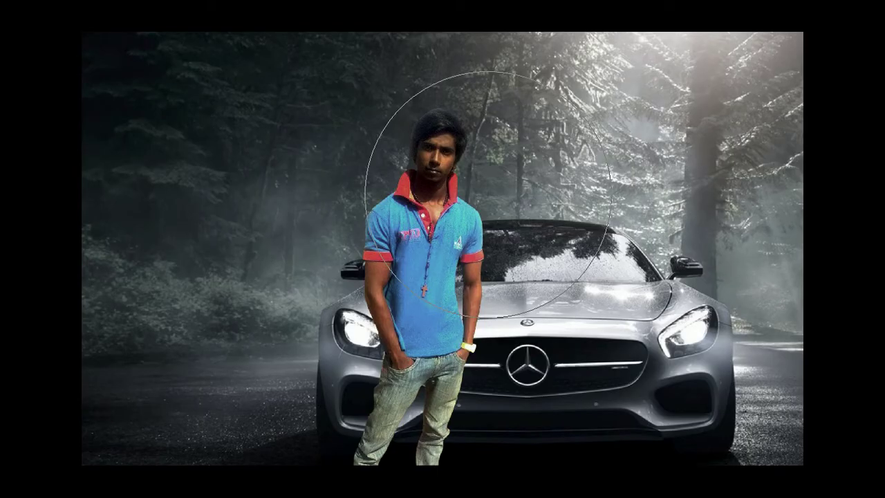
{"action": "mouse_move", "coordinate": [464, 198]}
{"action": "left_mouse_down"}
{"action": "mouse_move", "coordinate": [237, 345]}
{"action": "mouse_move", "coordinate": [566, 340]}
{"action": "mouse_move", "coordinate": [691, 311]}
{"action": "mouse_move", "coordinate": [588, 148]}
{"action": "mouse_move", "coordinate": [279, 168]}
{"action": "mouse_move", "coordinate": [153, 295]}
{"action": "mouse_move", "coordinate": [159, 159]}
{"action": "left_mouse_up"}
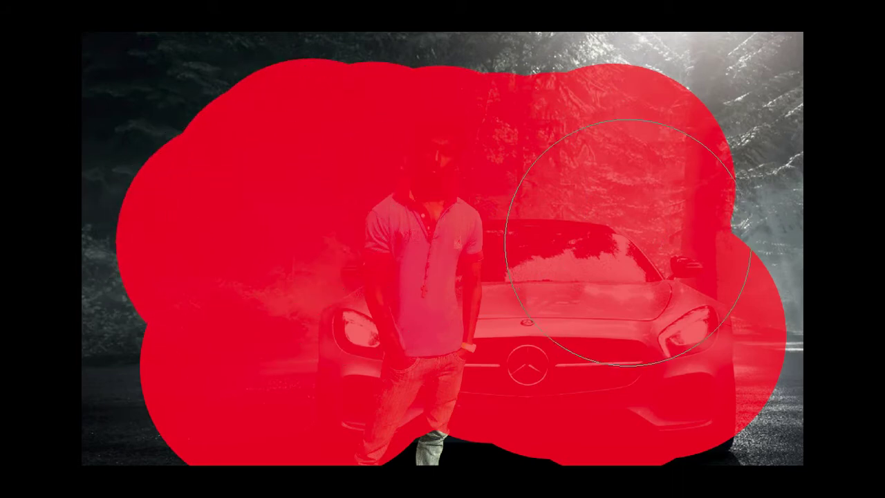
Step: Turn the mask into a 30 px feathered selection and Gaussian-blur the forest edges
{"action": "key", "text": "q"}
{"action": "key", "text": "ctrl+alt+d"}
{"action": "type", "text": "30"}
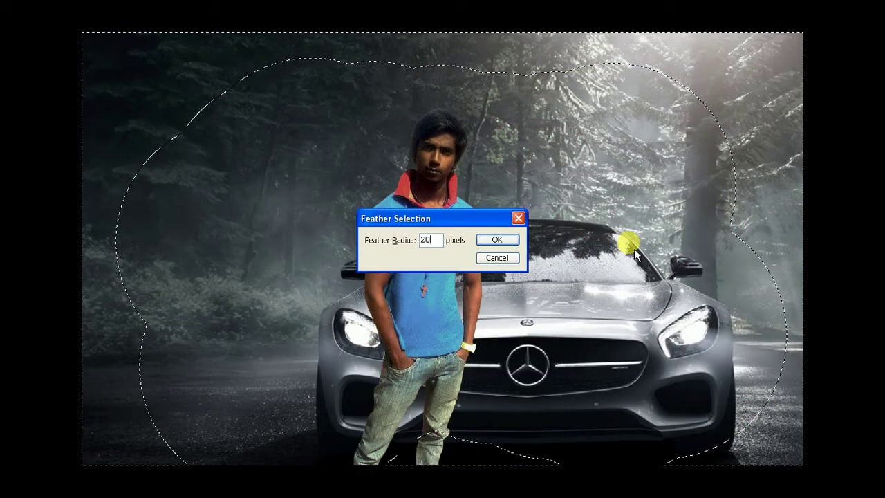
{"action": "key", "text": "Return"}
{"action": "key", "text": "alt+t"}
{"action": "type", "text": "bg"}
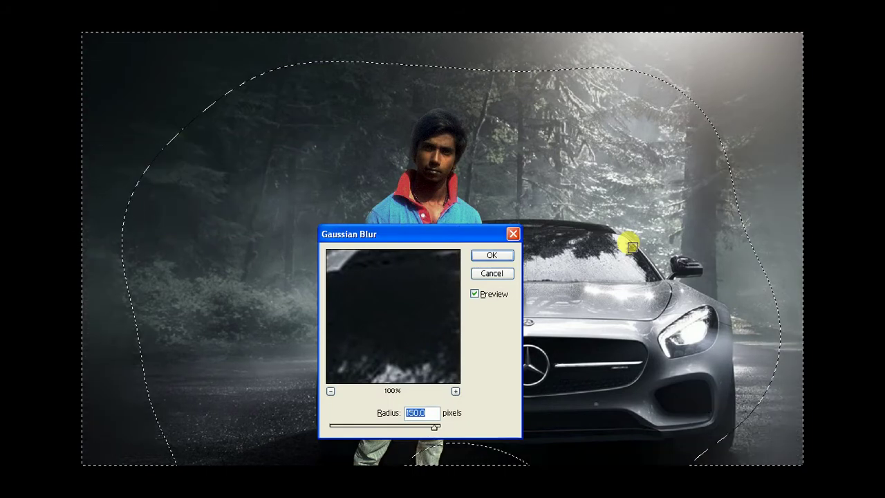
{"action": "type", "text": "30"}
{"action": "key", "text": "Return"}
Step: Deselect and apply a Levels adjustment to the image
{"action": "key", "text": "ctrl+d"}
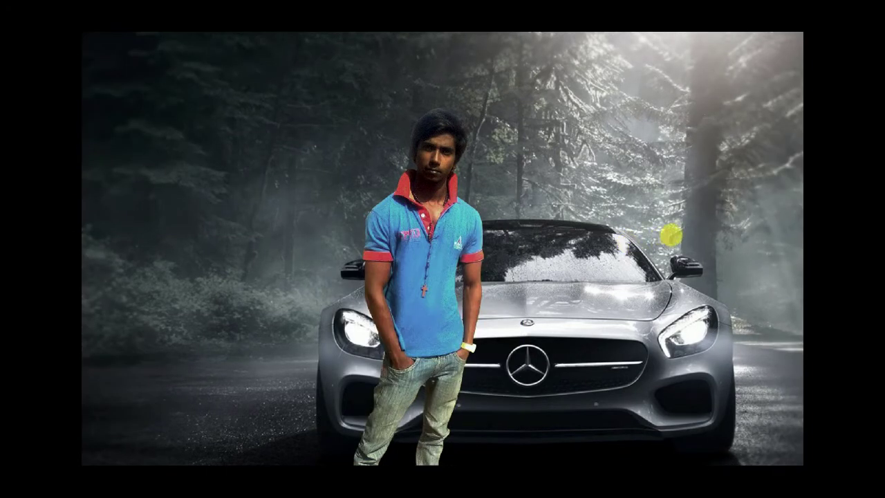
{"action": "key", "text": "ctrl+l"}
{"action": "key", "text": "Return"}
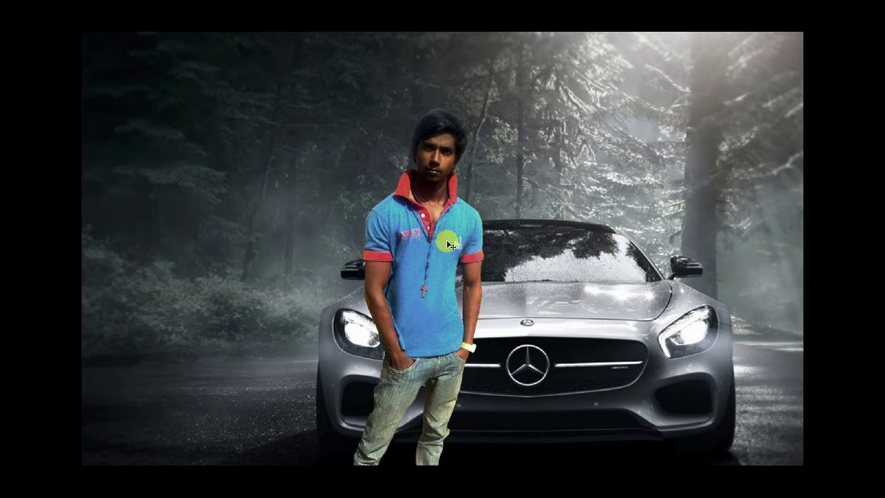
Step: Paint soft white glow spots with a 45 px soft brush enlarged to about 400 px at Normal blending
{"action": "right_click", "coordinate": [456, 239]}
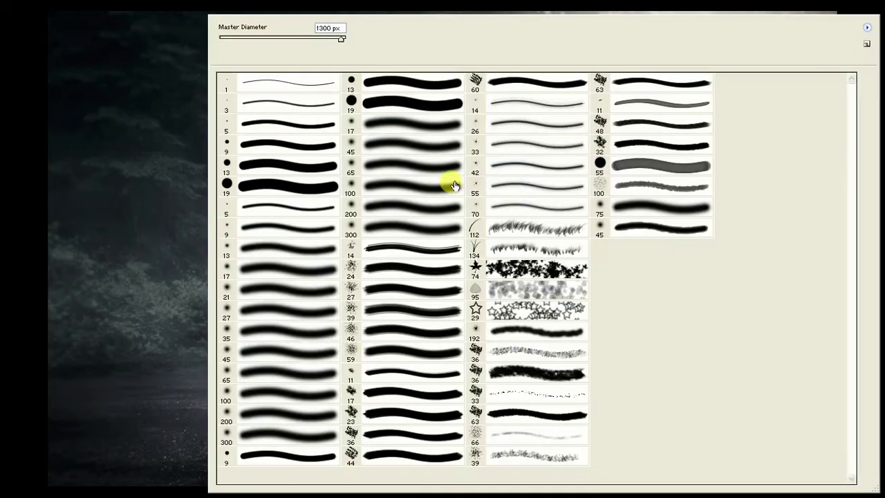
{"action": "left_click", "coordinate": [446, 184]}
{"action": "left_click", "coordinate": [423, 147]}
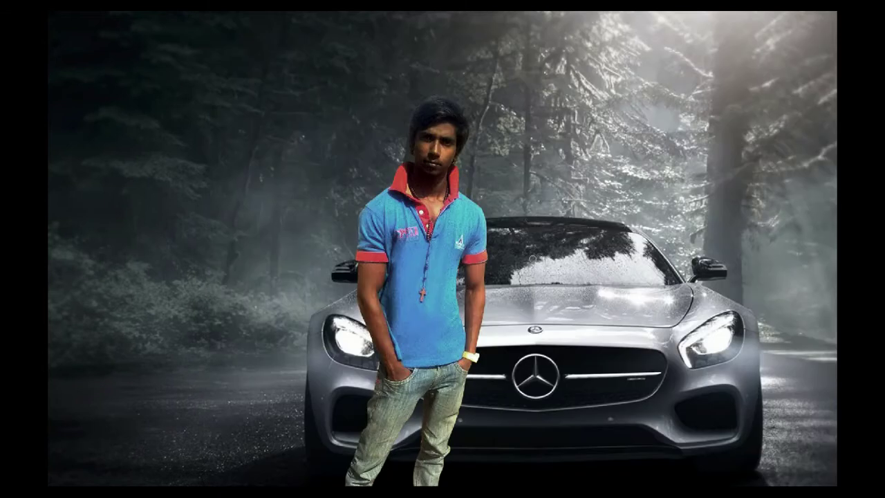
{"action": "left_click", "coordinate": [254, 279]}
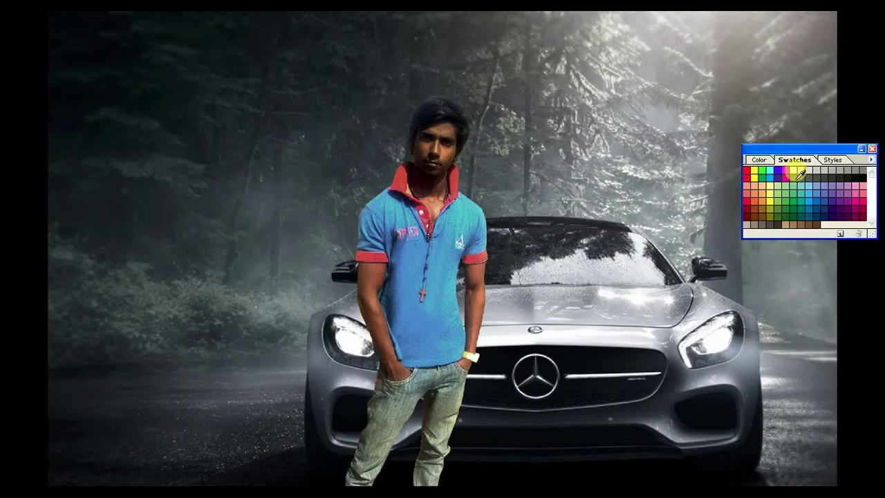
{"action": "right_click", "coordinate": [615, 207], "text": "shift"}
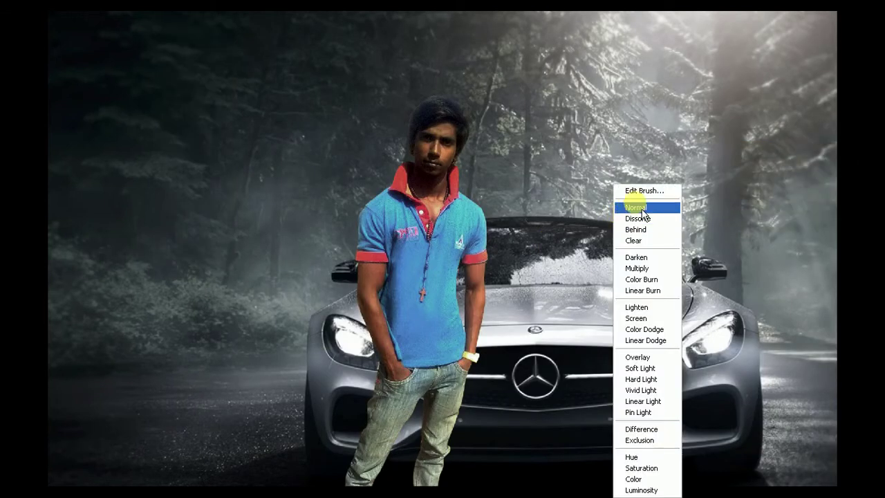
{"action": "left_click", "coordinate": [643, 210]}
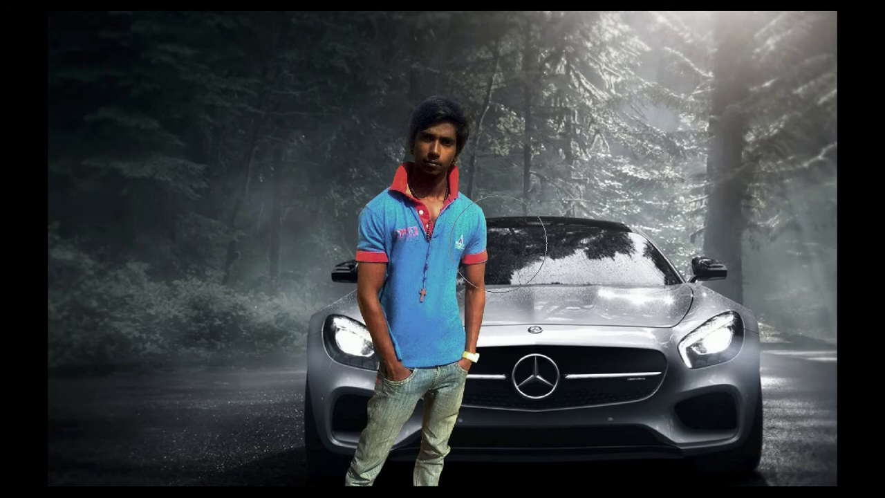
{"action": "key", "text": "bracketright"}
{"action": "key", "text": "bracketright"}
{"action": "key", "text": "bracketright"}
{"action": "key", "text": "bracketright"}
{"action": "key", "text": "bracketright"}
{"action": "key", "text": "bracketright"}
{"action": "key", "text": "bracketright"}
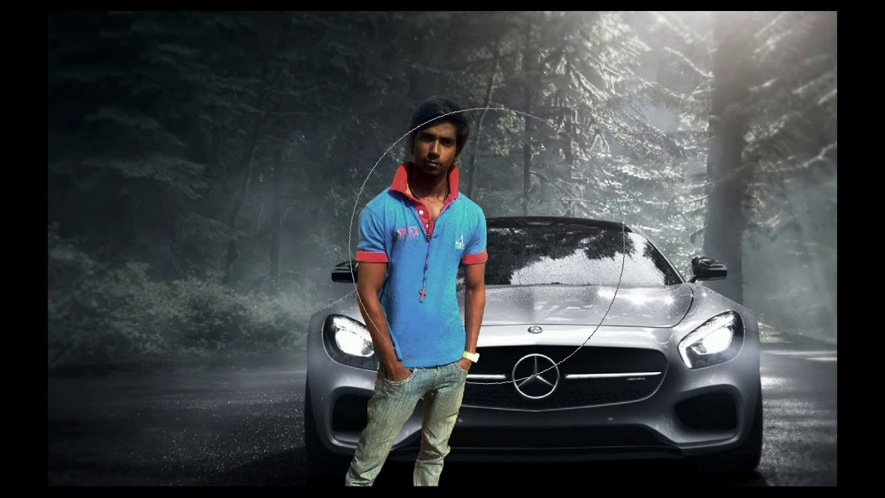
{"action": "left_click", "coordinate": [487, 246]}
{"action": "left_click", "coordinate": [586, 240]}
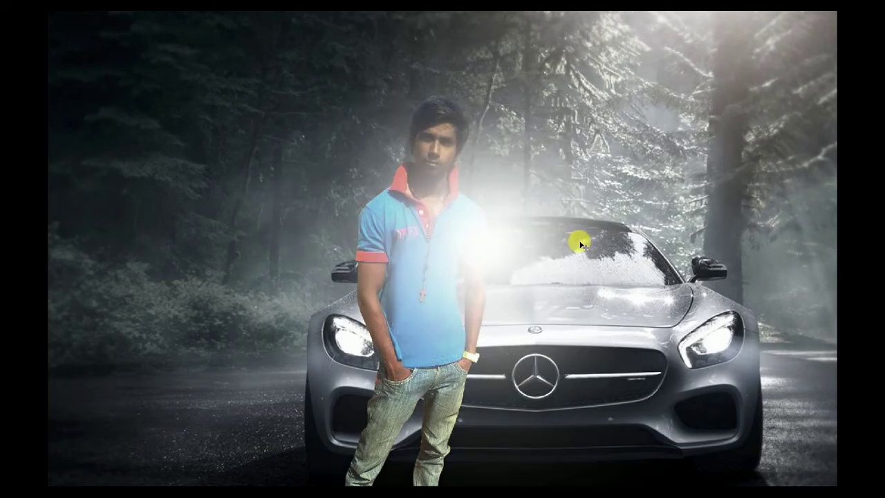
Step: Send the glow behind the man and transform it larger, up and right above the car
{"action": "key", "text": "ctrl+bracketleft"}
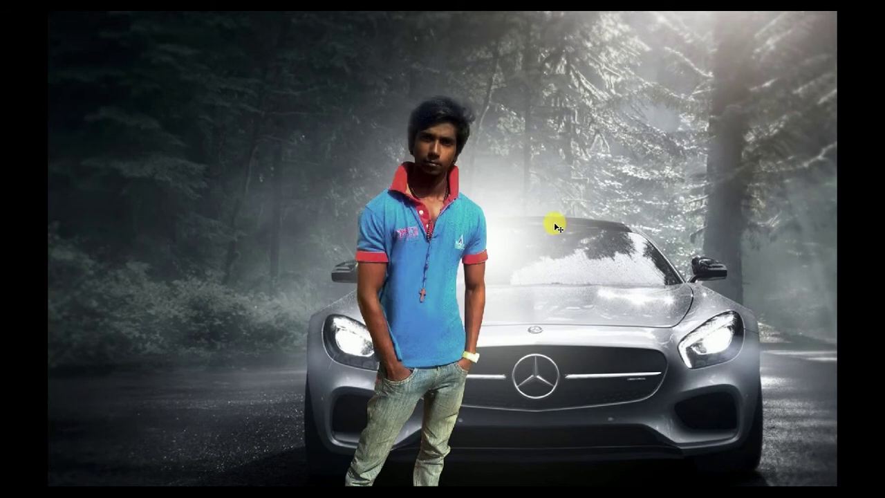
{"action": "key", "text": "ctrl+t"}
{"action": "left_click_drag", "start_coordinate": [777, 488], "coordinate": [694, 415]}
{"action": "mouse_move", "coordinate": [602, 362]}
{"action": "left_mouse_down"}
{"action": "mouse_move", "coordinate": [628, 192]}
{"action": "mouse_move", "coordinate": [616, 198]}
{"action": "left_mouse_up"}
{"action": "left_click_drag", "start_coordinate": [723, 269], "coordinate": [837, 356]}
{"action": "mouse_move", "coordinate": [671, 224]}
{"action": "left_mouse_down"}
{"action": "mouse_move", "coordinate": [680, 211]}
{"action": "mouse_move", "coordinate": [702, 217]}
{"action": "mouse_move", "coordinate": [694, 217]}
{"action": "left_mouse_up"}
Step: Commit the glow placement and set Layer 6 copy to Normal blending
{"action": "key", "text": "Return"}
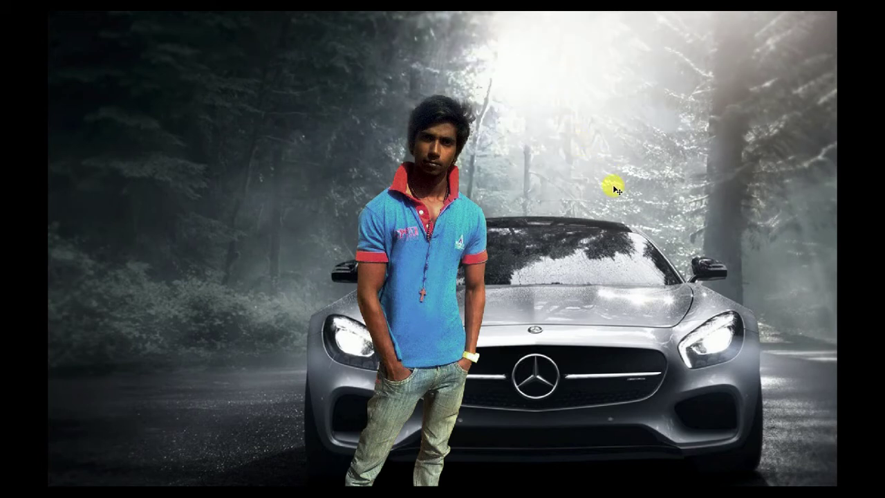
{"action": "key", "text": "F7"}
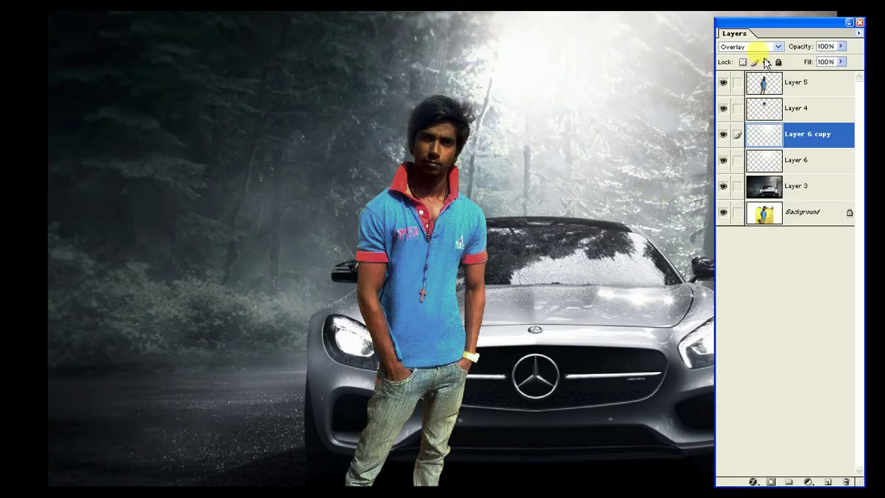
{"action": "left_click", "coordinate": [751, 46]}
{"action": "left_click", "coordinate": [742, 53]}
Step: Resize the copied glow, shift it up and right, and set its opacity to 50%
{"action": "key", "text": "ctrl+t"}
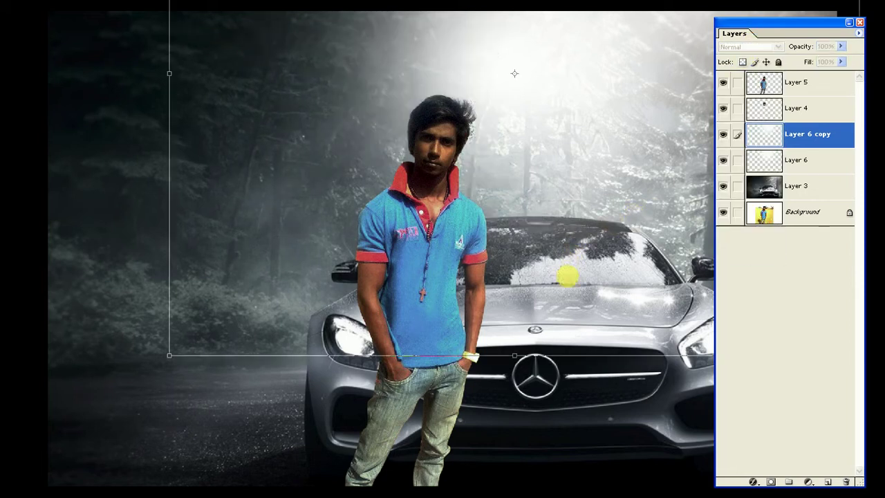
{"action": "left_click_drag", "start_coordinate": [169, 356], "coordinate": [279, 275]}
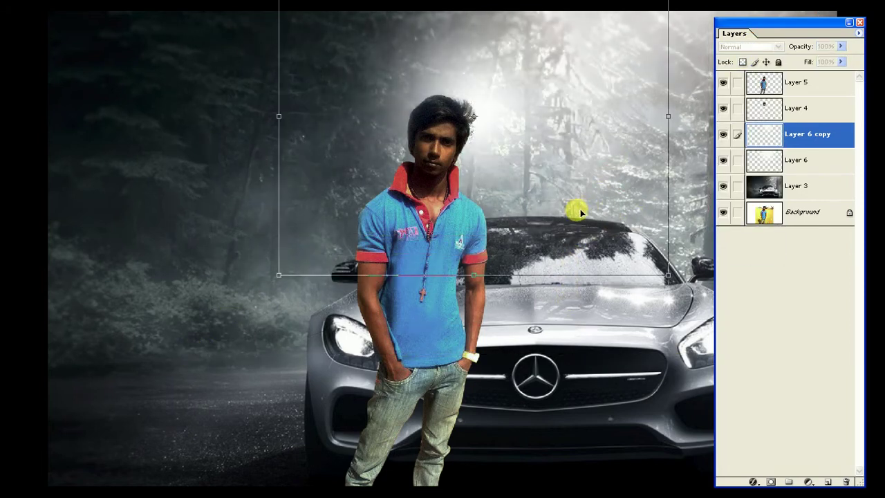
{"action": "left_click_drag", "start_coordinate": [581, 213], "coordinate": [598, 180]}
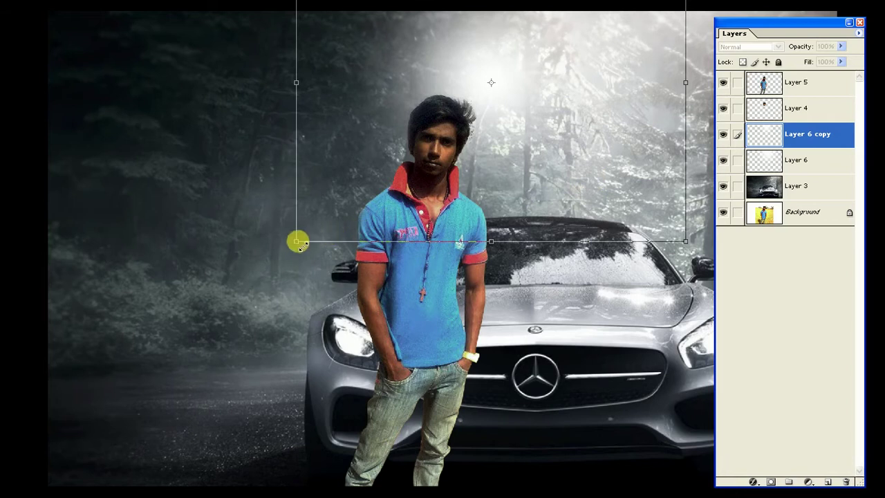
{"action": "left_click_drag", "start_coordinate": [299, 243], "coordinate": [278, 281]}
{"action": "key", "text": "Return"}
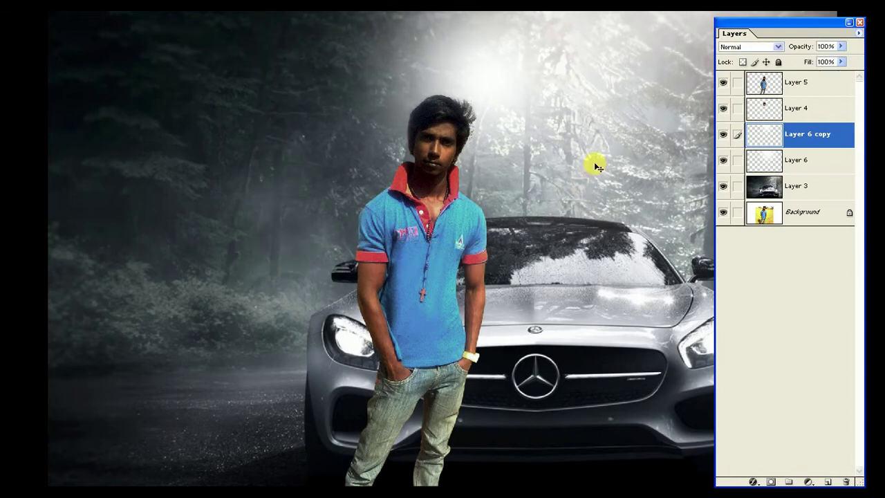
{"action": "key", "text": "5"}
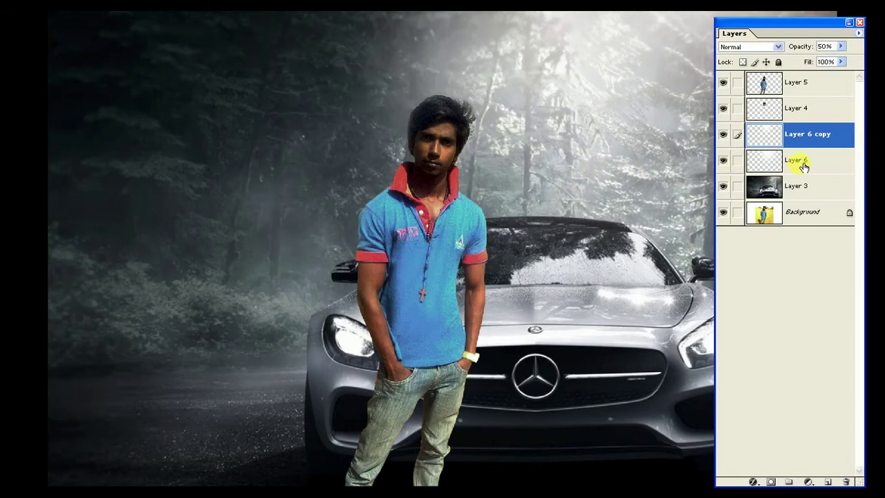
Step: Select Layer 6 and view the whole image with all panels hidden
{"action": "left_click", "coordinate": [804, 166]}
{"action": "key", "text": "Tab"}
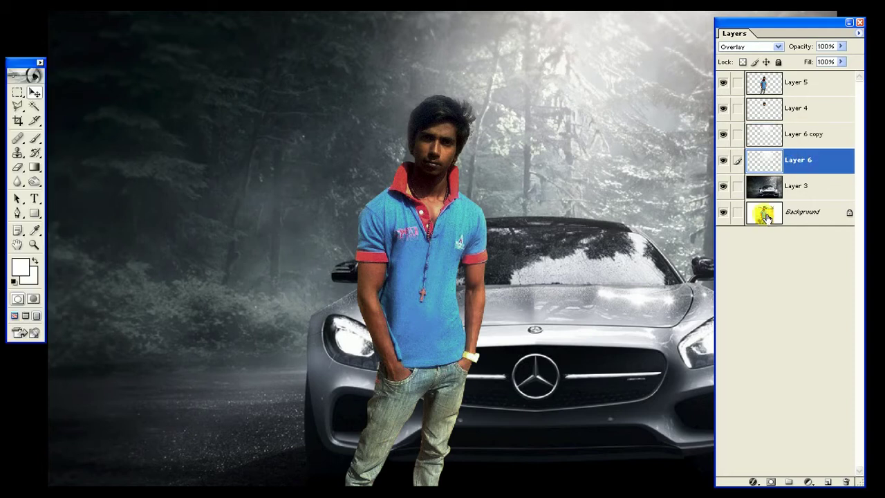
{"action": "key", "text": "Tab"}
{"action": "key", "text": "ctrl+minus"}
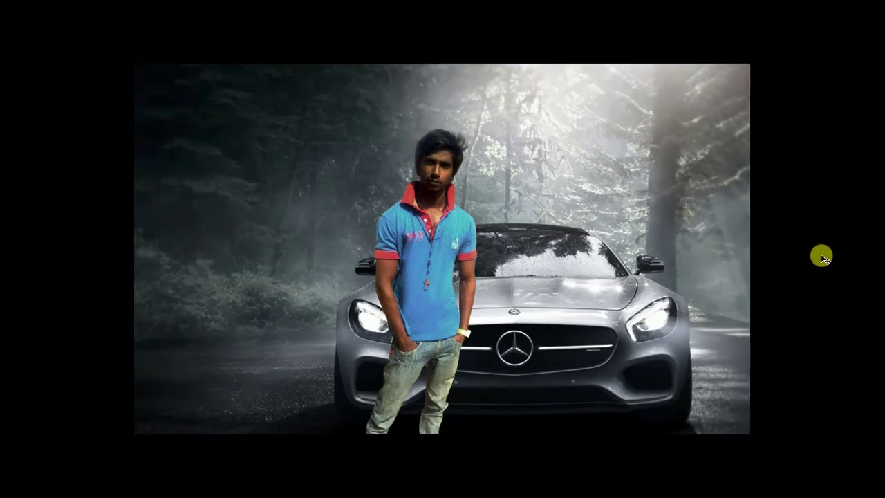
Step: Create a new Layer 7 and select it as the working layer
{"action": "key", "text": "ctrl+shift+n"}
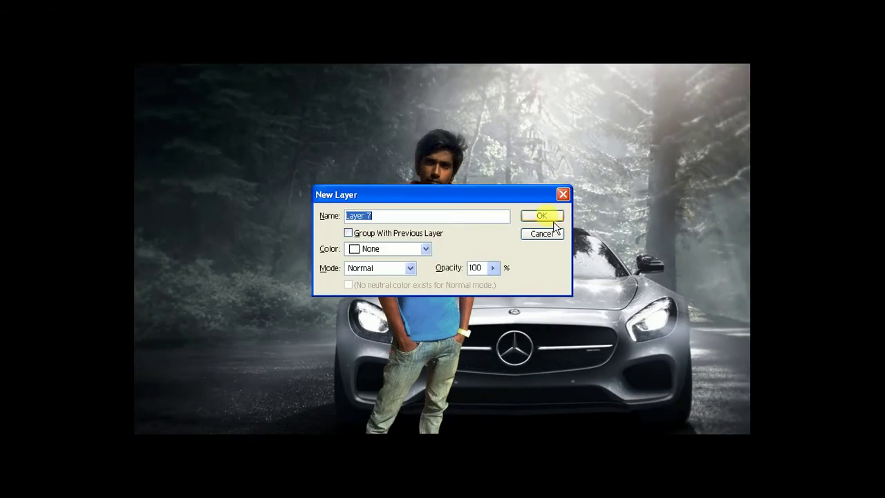
{"action": "left_click", "coordinate": [552, 219]}
{"action": "key", "text": "F7"}
{"action": "left_click", "coordinate": [796, 212]}
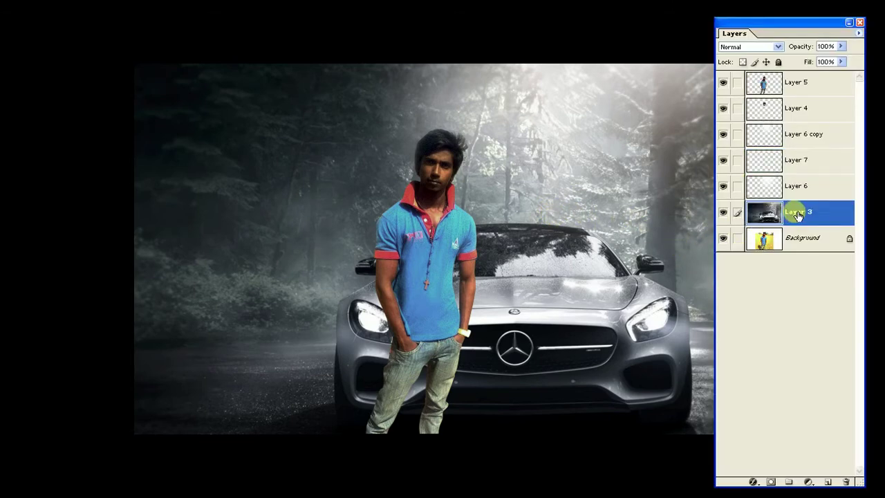
{"action": "left_click", "coordinate": [807, 166]}
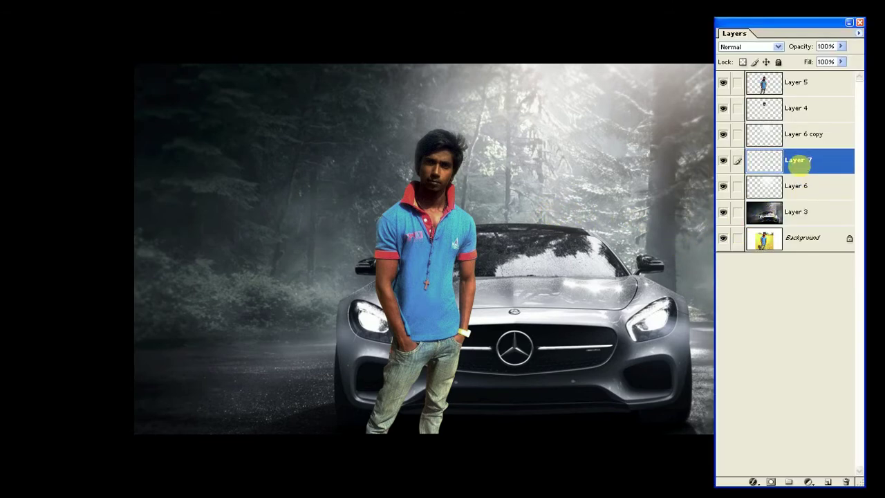
{"action": "left_click", "coordinate": [803, 188]}
{"action": "key", "text": "Tab"}
{"action": "key", "text": "Tab"}
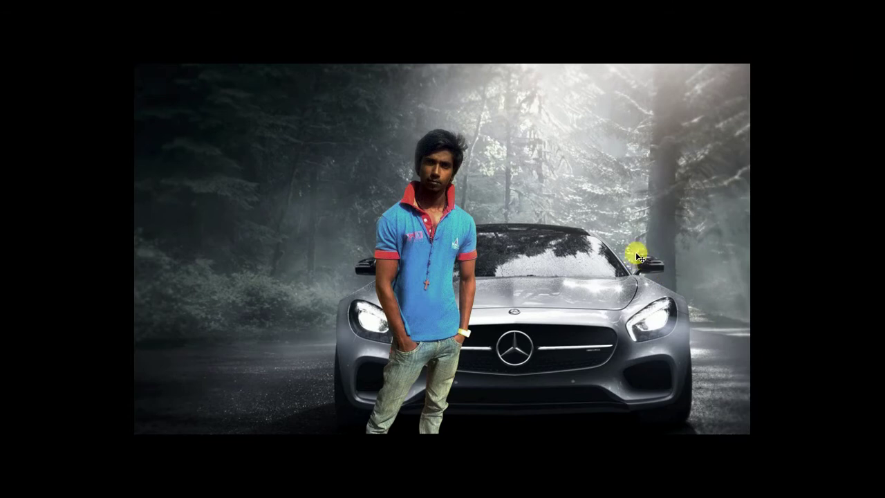
Step: Set up a blue-to-yellow gradient from the Blue, Red, Yellow preset with the red stop removed
{"action": "right_click", "coordinate": [542, 181]}
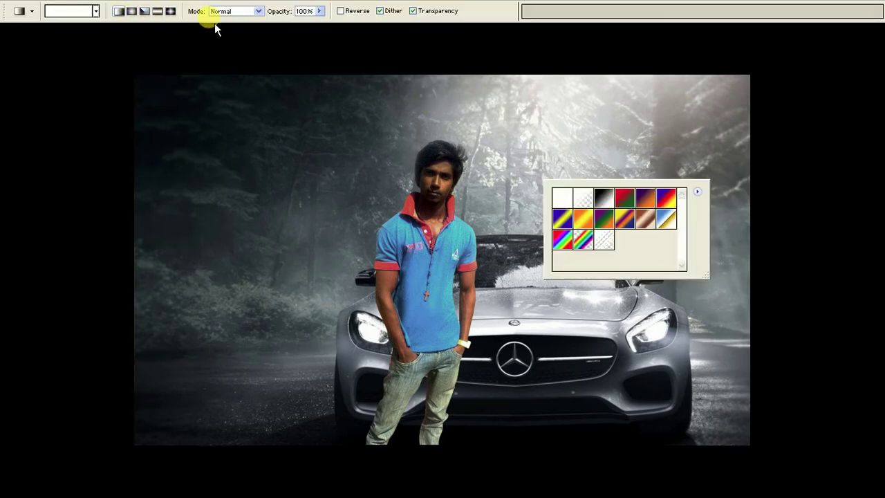
{"action": "left_click", "coordinate": [157, 11]}
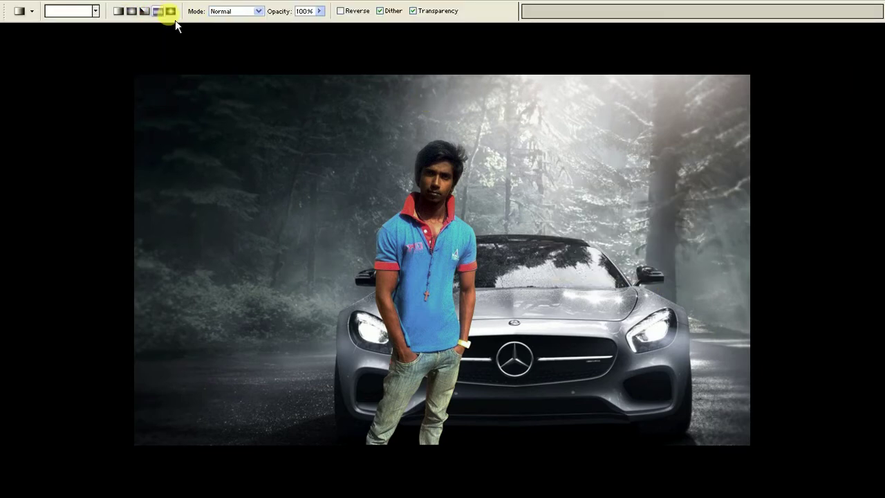
{"action": "left_click", "coordinate": [91, 15]}
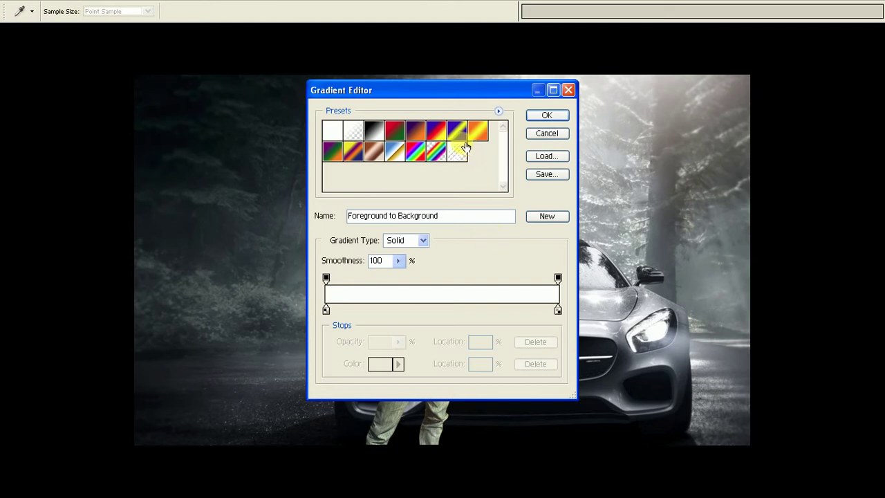
{"action": "left_click", "coordinate": [462, 139]}
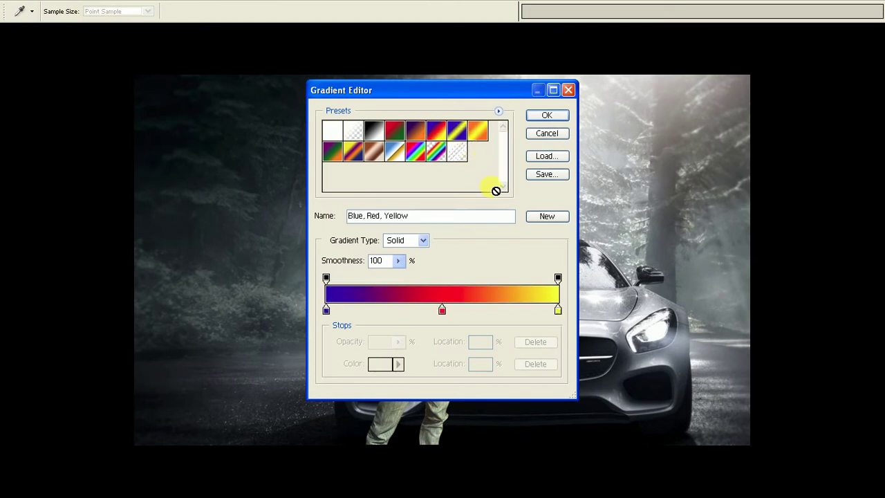
{"action": "left_click_drag", "start_coordinate": [450, 318], "coordinate": [417, 367]}
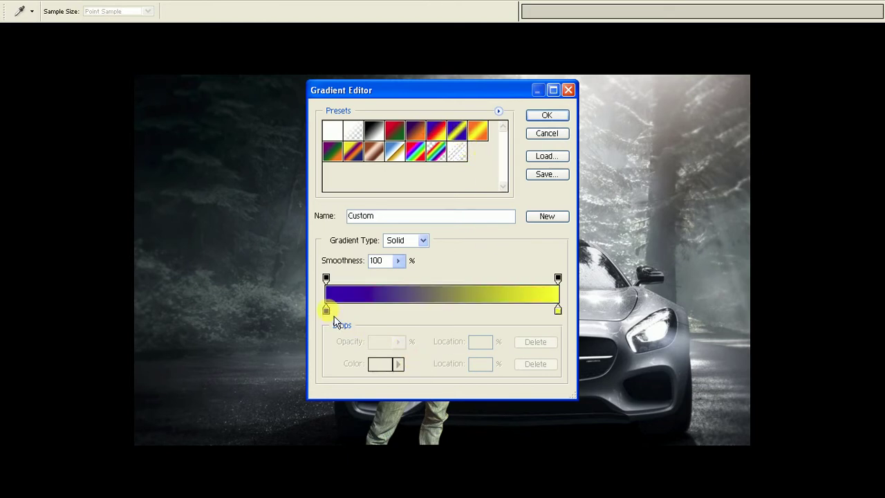
{"action": "left_click", "coordinate": [328, 311]}
{"action": "left_click", "coordinate": [547, 114]}
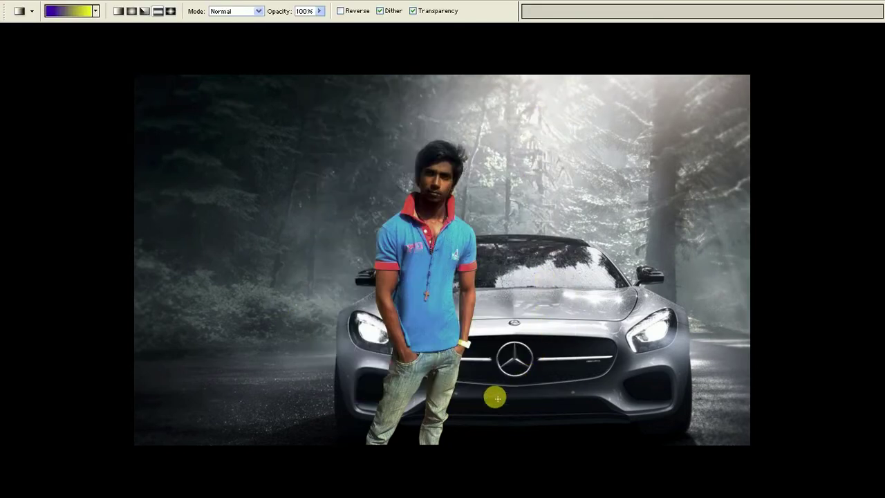
Step: Draw the yellow-to-blue gradient diagonally across the whole canvas
{"action": "left_click_drag", "start_coordinate": [517, 399], "coordinate": [518, 434]}
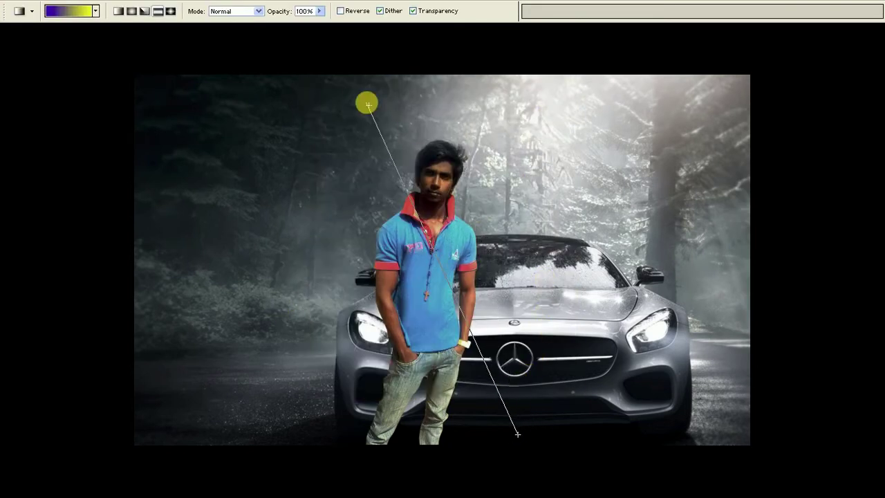
{"action": "left_click_drag", "start_coordinate": [517, 399], "coordinate": [356, 89]}
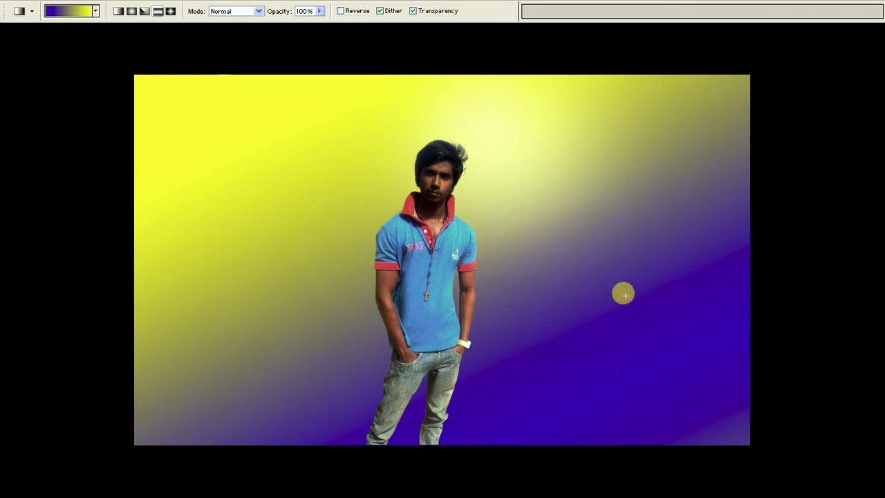
{"action": "key", "text": "F7"}
Step: Set the gradient layer to Screen blending at 44% opacity
{"action": "left_click", "coordinate": [751, 46]}
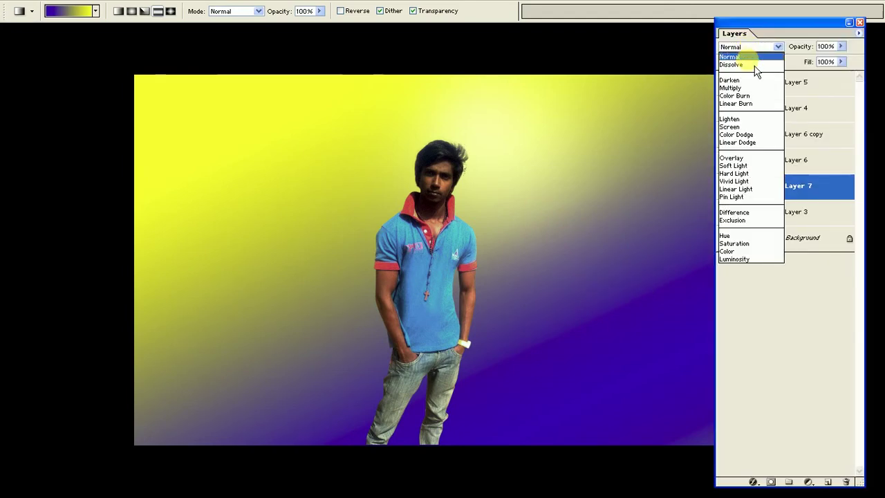
{"action": "left_click", "coordinate": [752, 128]}
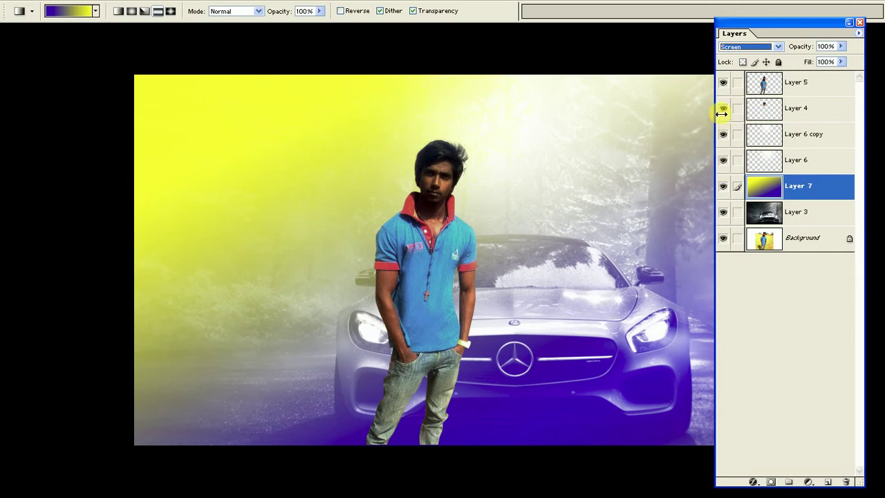
{"action": "left_click", "coordinate": [840, 46]}
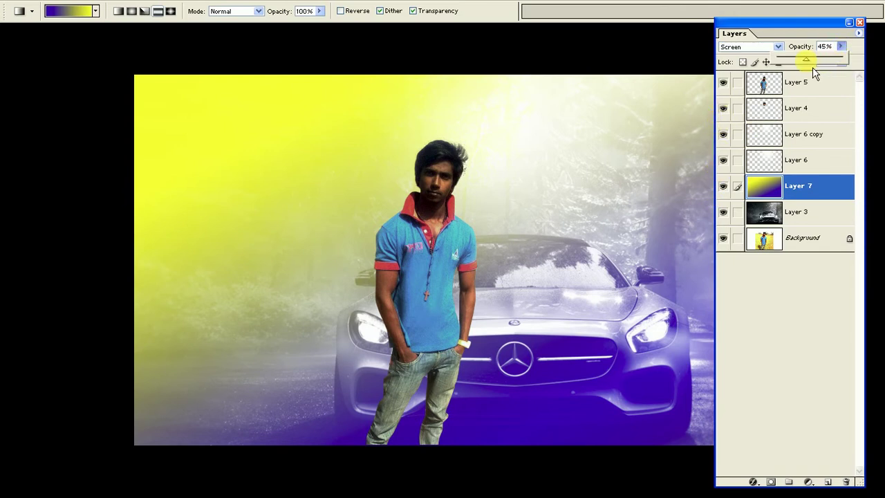
{"action": "left_click_drag", "start_coordinate": [813, 67], "coordinate": [811, 67]}
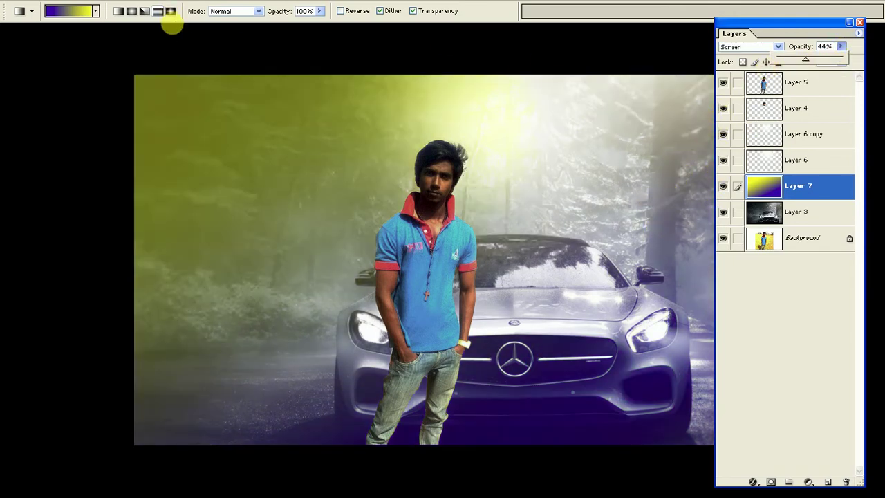
{"action": "left_click", "coordinate": [625, 50]}
{"action": "key", "text": "Tab"}
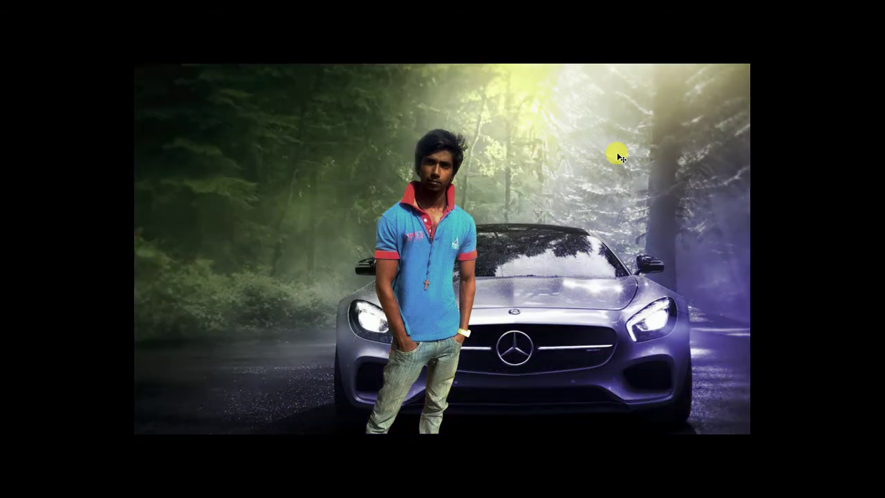
Step: Rotate the gradient layer slightly clockwise and scale it larger over the scene
{"action": "key", "text": "ctrl+t"}
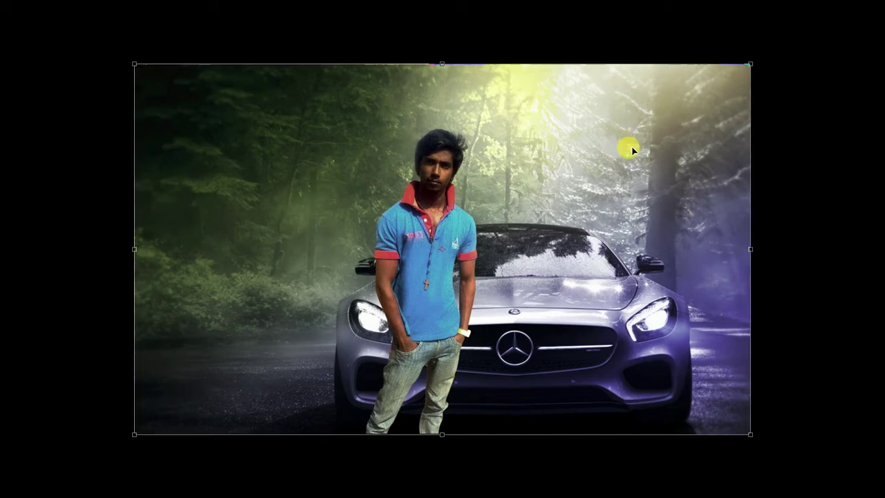
{"action": "left_click_drag", "start_coordinate": [782, 179], "coordinate": [809, 203]}
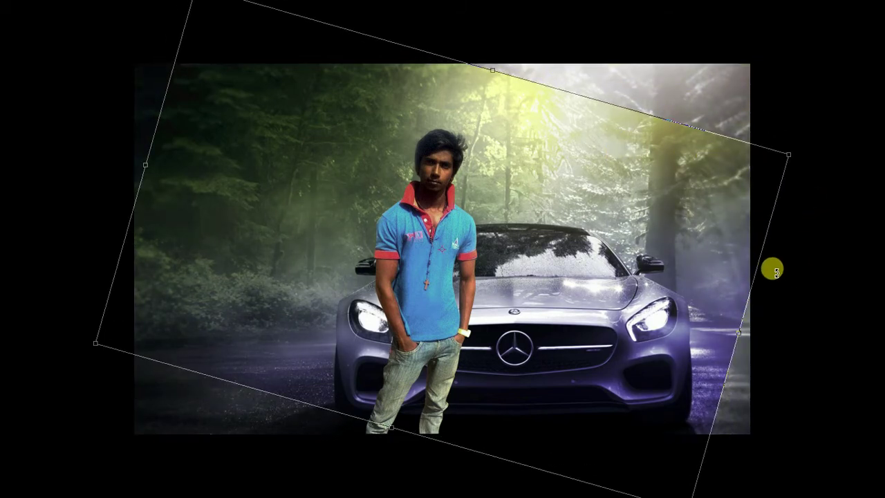
{"action": "key", "text": "ctrl+minus"}
{"action": "mouse_move", "coordinate": [673, 186]}
{"action": "left_mouse_down"}
{"action": "mouse_move", "coordinate": [750, 158]}
{"action": "mouse_move", "coordinate": [724, 109]}
{"action": "left_mouse_up"}
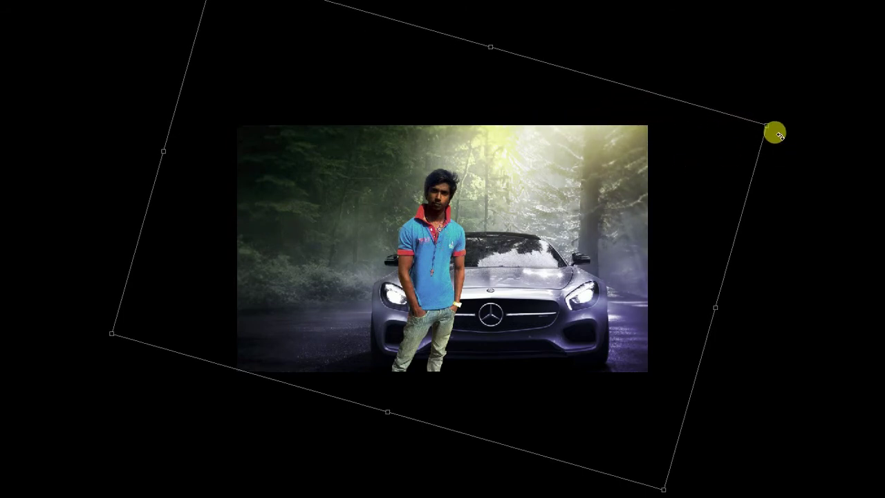
{"action": "left_click_drag", "start_coordinate": [769, 129], "coordinate": [771, 126]}
{"action": "key", "text": "ctrl+plus"}
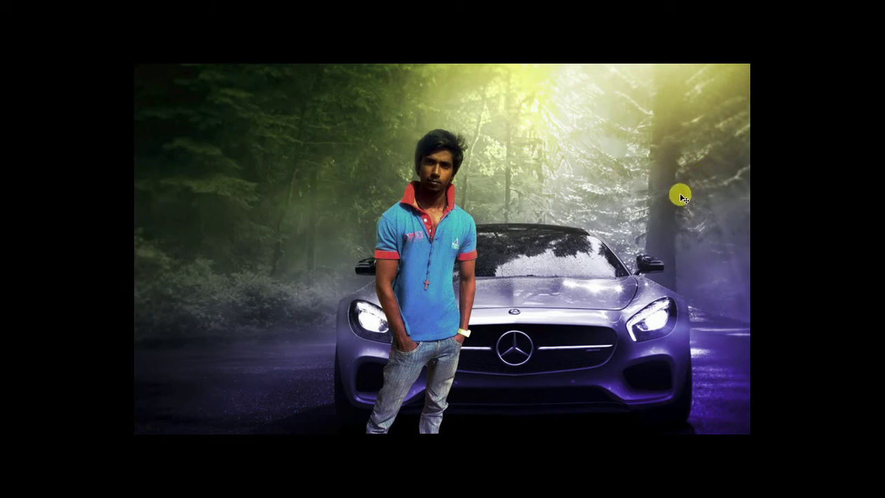
{"action": "key", "text": "F7"}
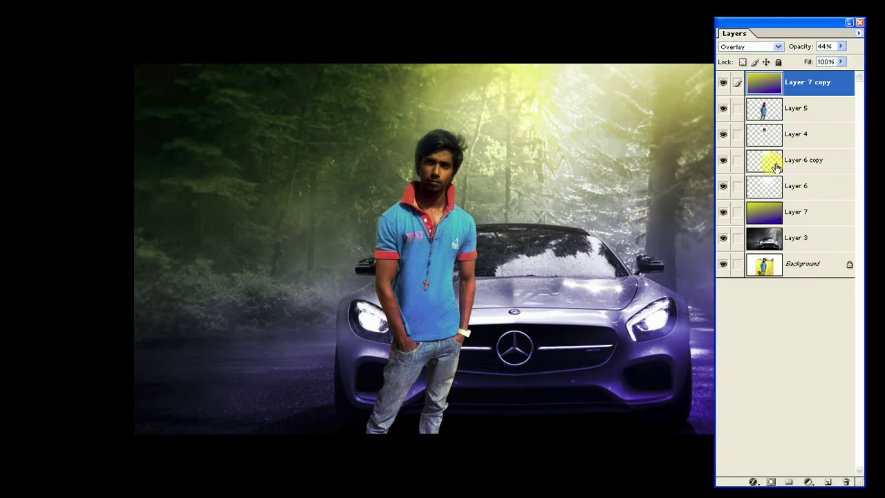
{"action": "key", "text": "F7"}
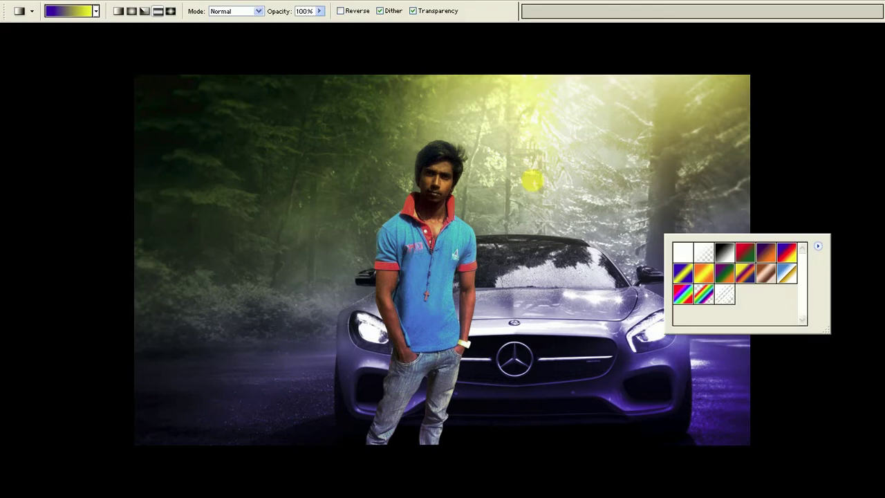
Step: Sample a dark blue-grey from the image as the foreground colour
{"action": "right_click", "coordinate": [711, 268]}
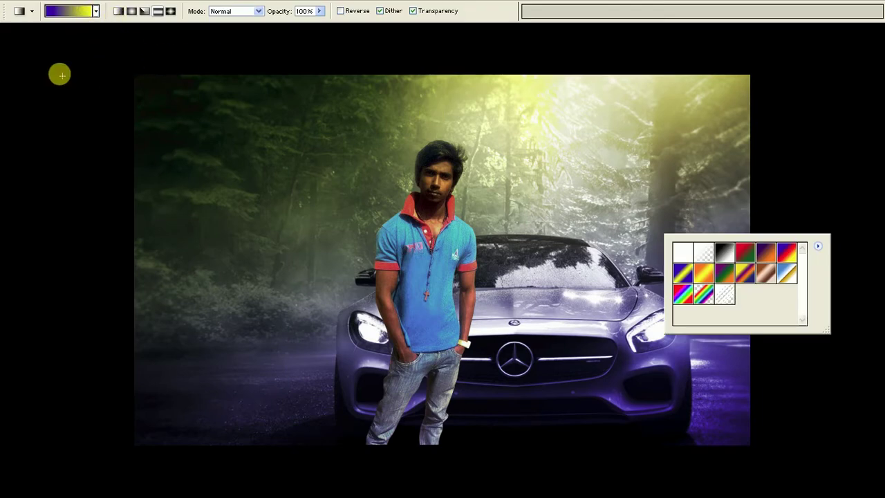
{"action": "key", "text": "Escape"}
{"action": "key", "text": "super"}
{"action": "key", "text": "Escape"}
{"action": "key", "text": "alt+w"}
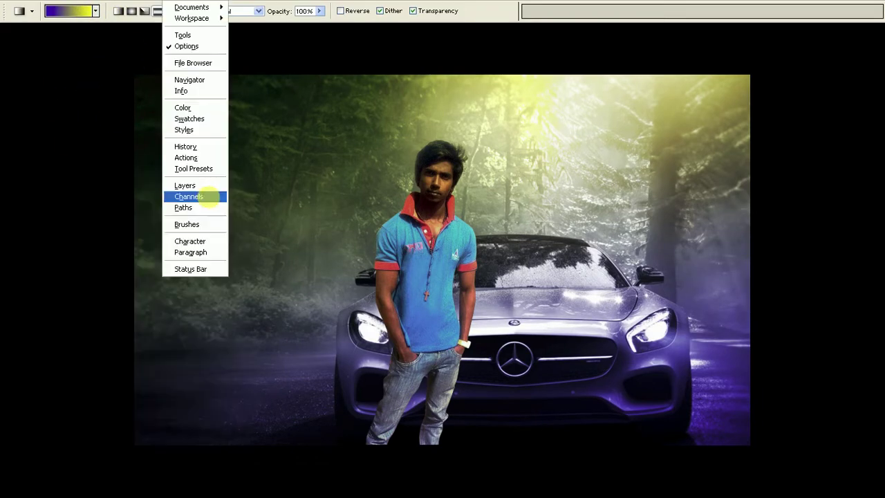
{"action": "key", "text": "t"}
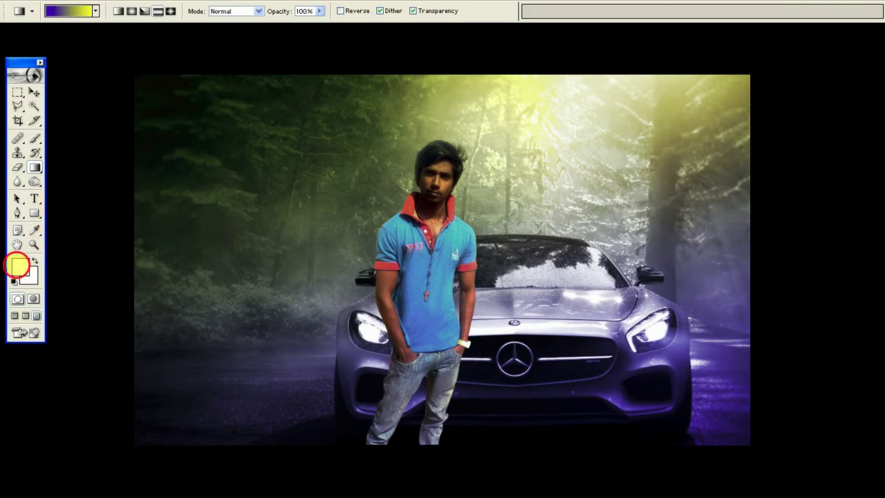
{"action": "left_click", "coordinate": [18, 264]}
{"action": "left_click", "coordinate": [288, 336]}
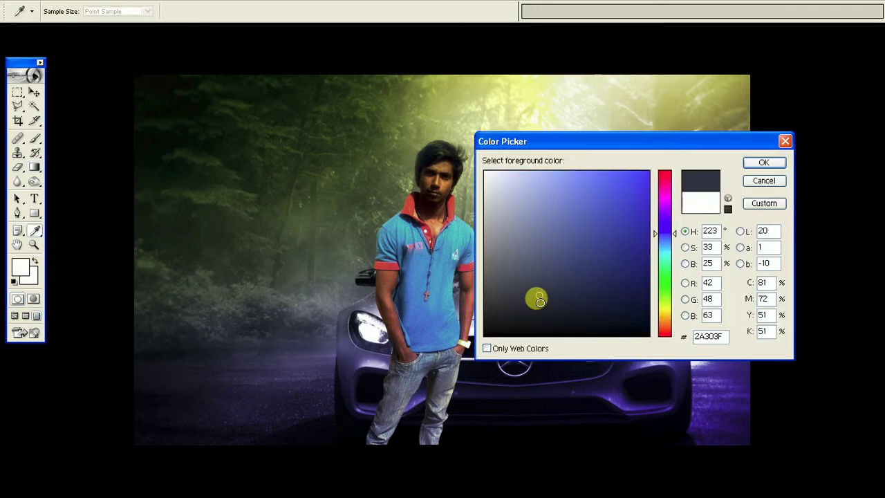
{"action": "key", "text": "Return"}
{"action": "key", "text": "g"}
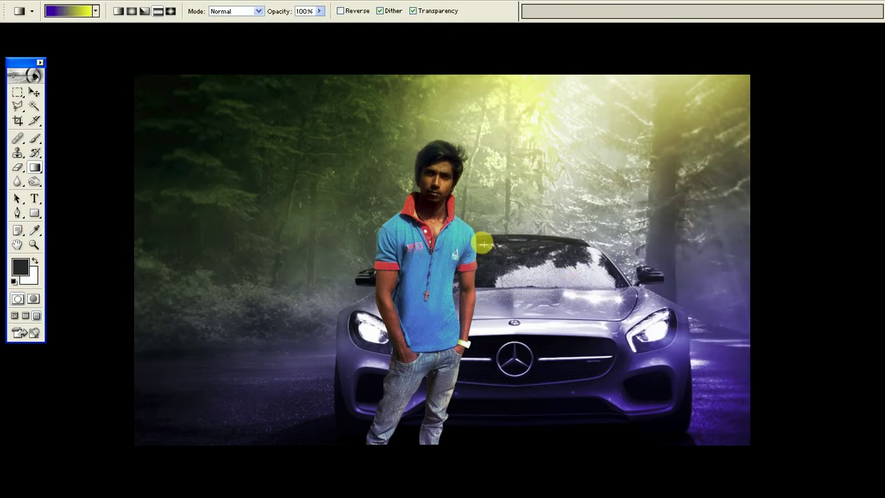
Step: On a new Layer 8, draw a dark-to-transparent gradient over the bottom of the image
{"action": "key", "text": "Tab"}
{"action": "key", "text": "F7"}
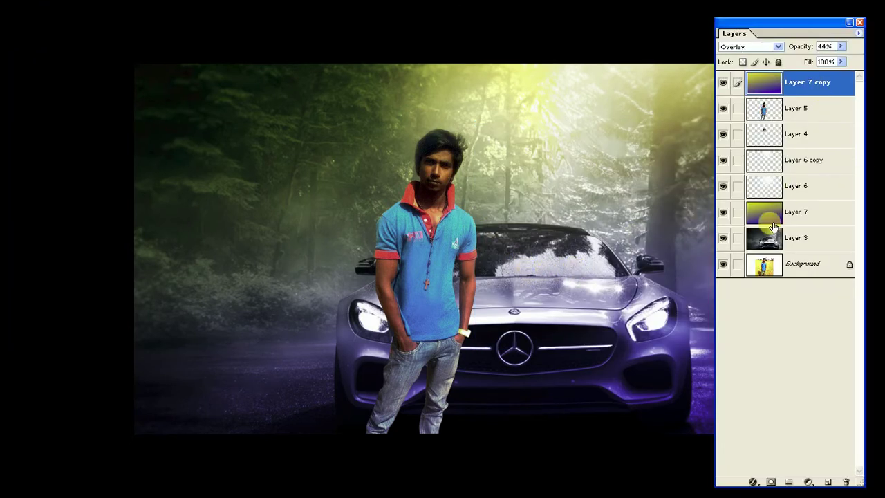
{"action": "key", "text": "ctrl+shift+n"}
{"action": "key", "text": "Return"}
{"action": "key", "text": "Tab"}
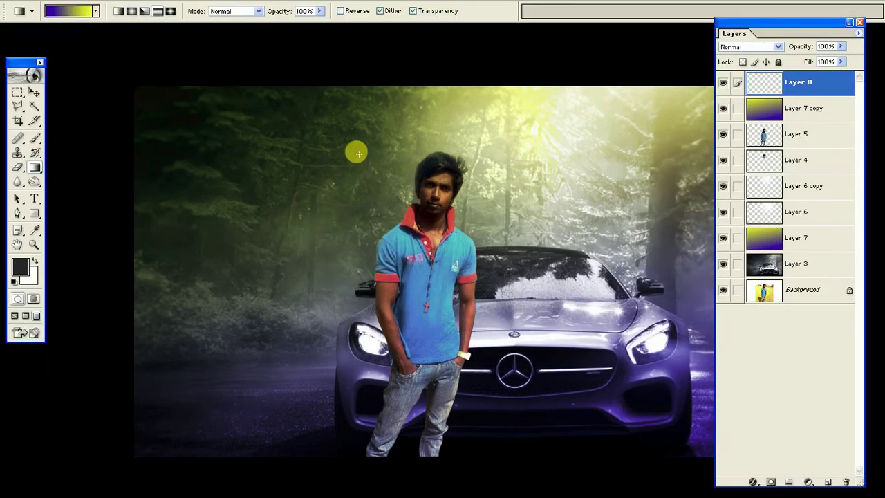
{"action": "left_click", "coordinate": [95, 10]}
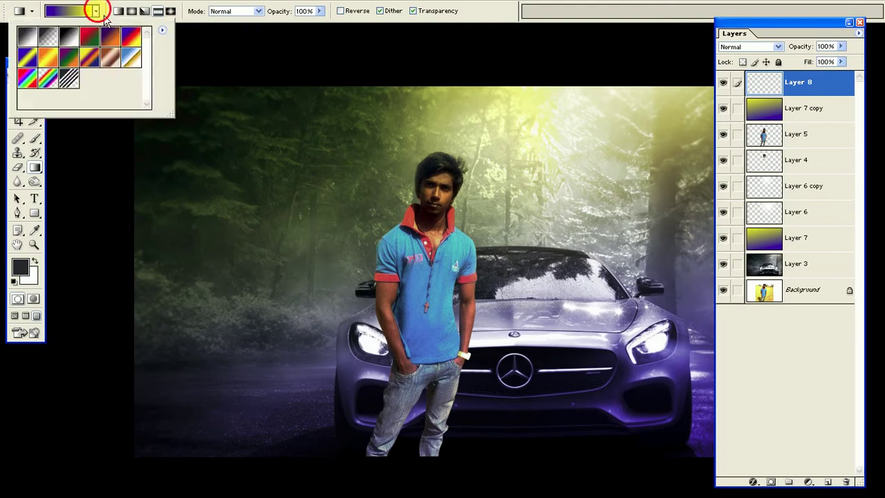
{"action": "left_click", "coordinate": [51, 38]}
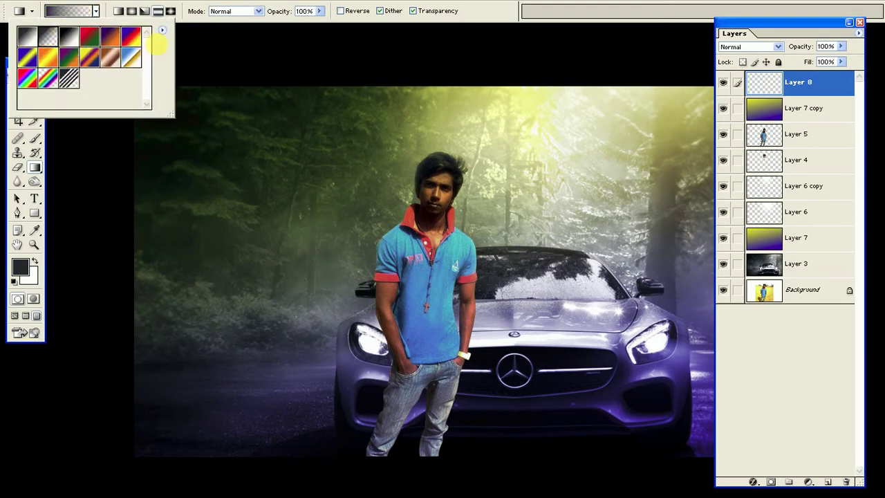
{"action": "left_click", "coordinate": [378, 262]}
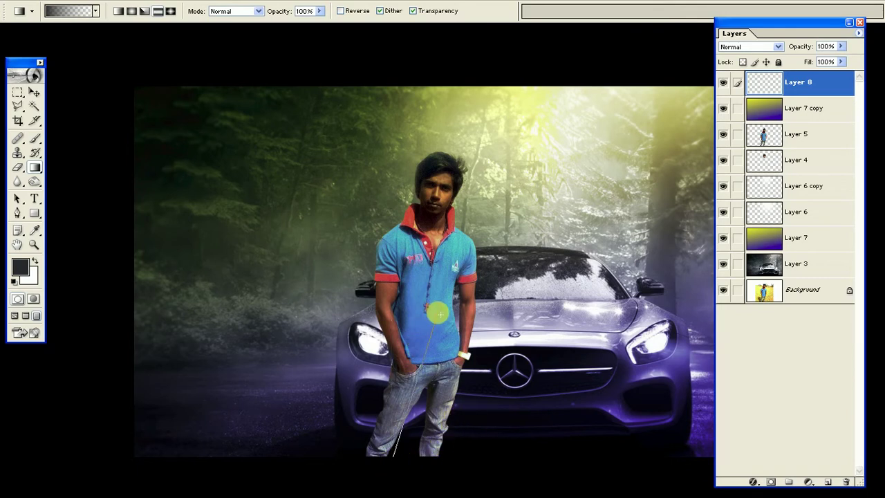
{"action": "left_click_drag", "start_coordinate": [387, 465], "coordinate": [482, 284]}
{"action": "left_click_drag", "start_coordinate": [542, 292], "coordinate": [434, 458]}
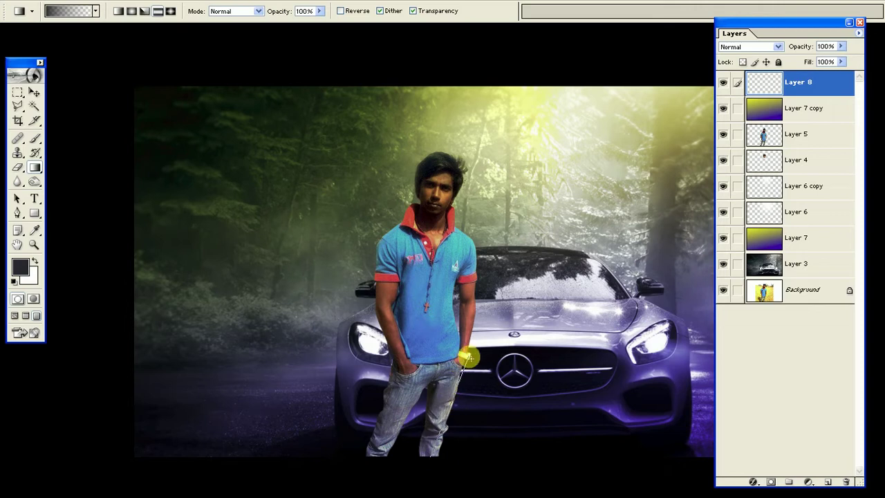
{"action": "key", "text": "ctrl+z"}
{"action": "key", "text": "Tab"}
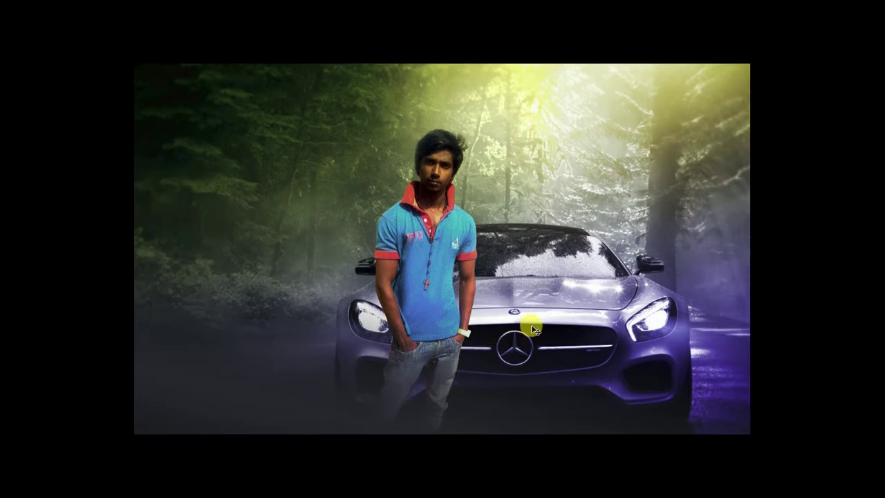
Step: Clear fog off the jeans, then rotate the fog layer slightly counter-clockwise and enlarge it
{"action": "left_click_drag", "start_coordinate": [539, 328], "coordinate": [525, 382]}
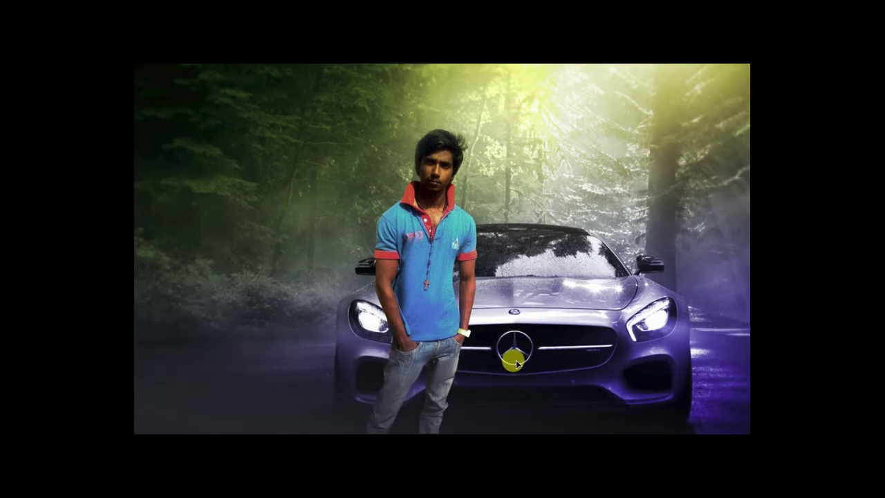
{"action": "key", "text": "ctrl+t"}
{"action": "left_click_drag", "start_coordinate": [781, 316], "coordinate": [770, 305]}
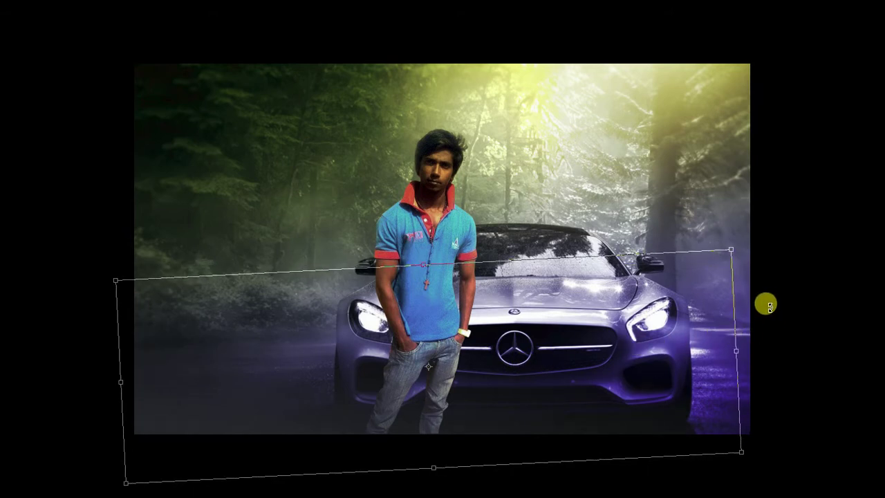
{"action": "left_click_drag", "start_coordinate": [731, 251], "coordinate": [760, 230]}
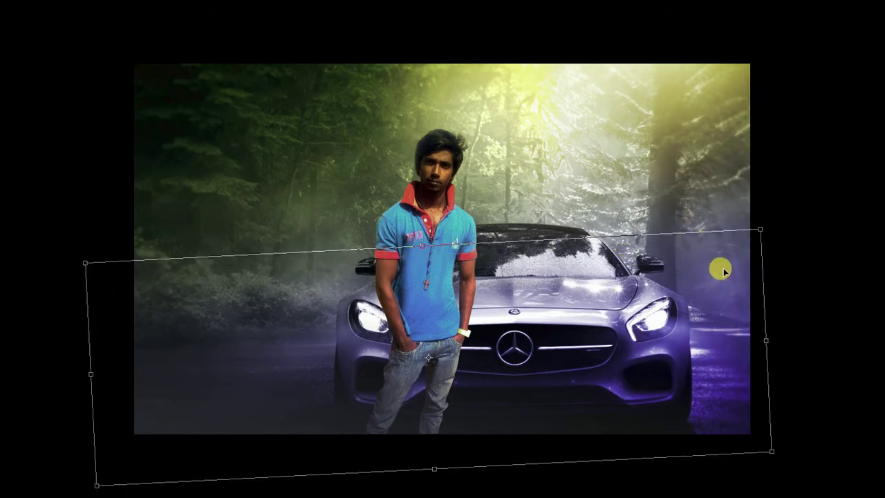
{"action": "key", "text": "Return"}
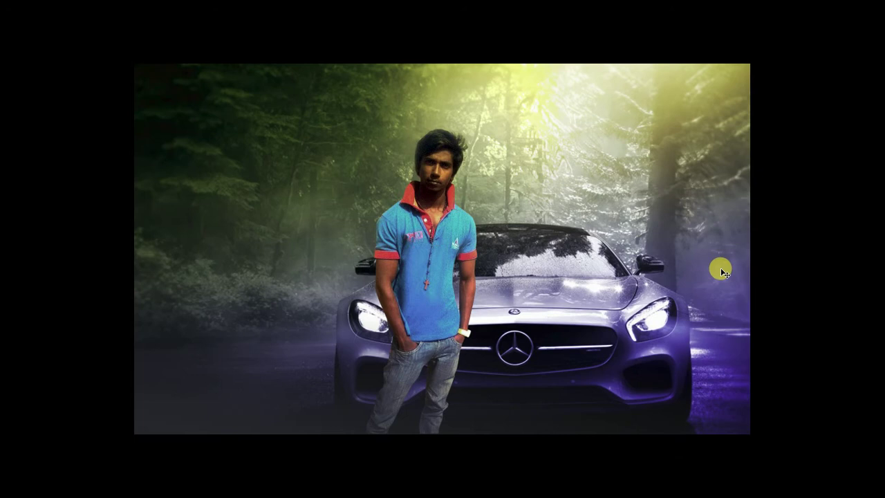
{"action": "key", "text": "F7"}
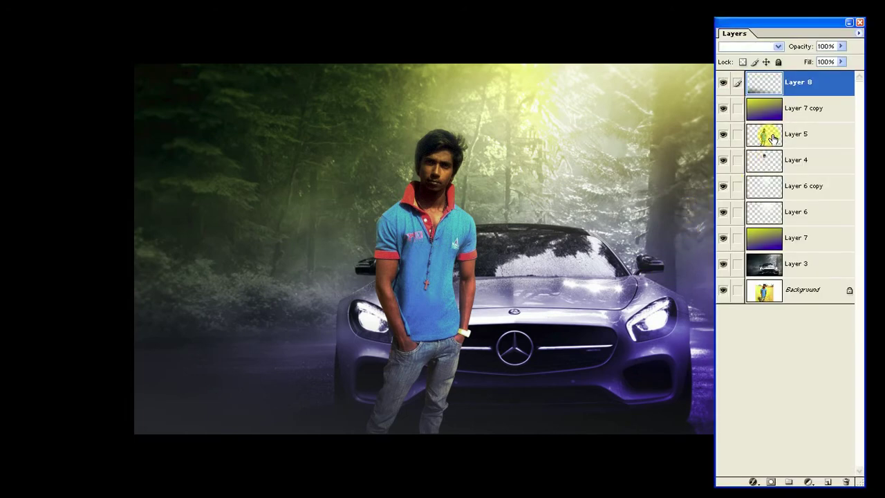
{"action": "key", "text": "F7"}
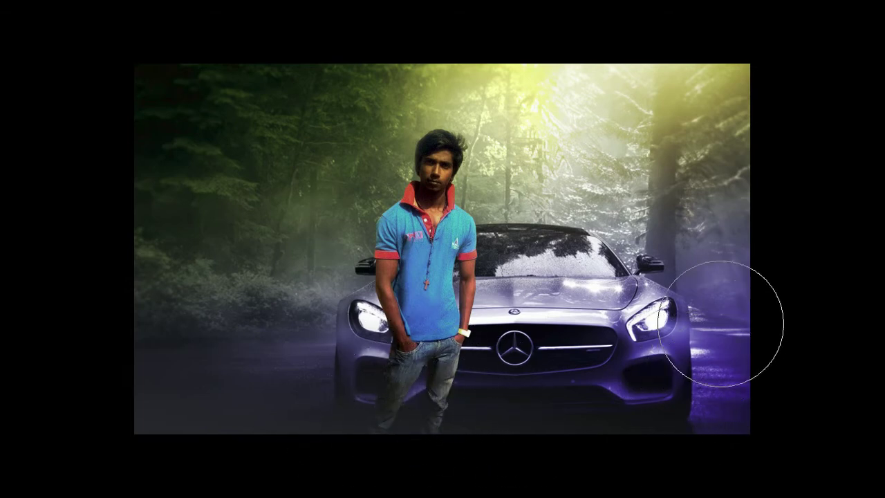
{"action": "key", "text": "F7"}
{"action": "left_click", "coordinate": [776, 274]}
{"action": "key", "text": "F7"}
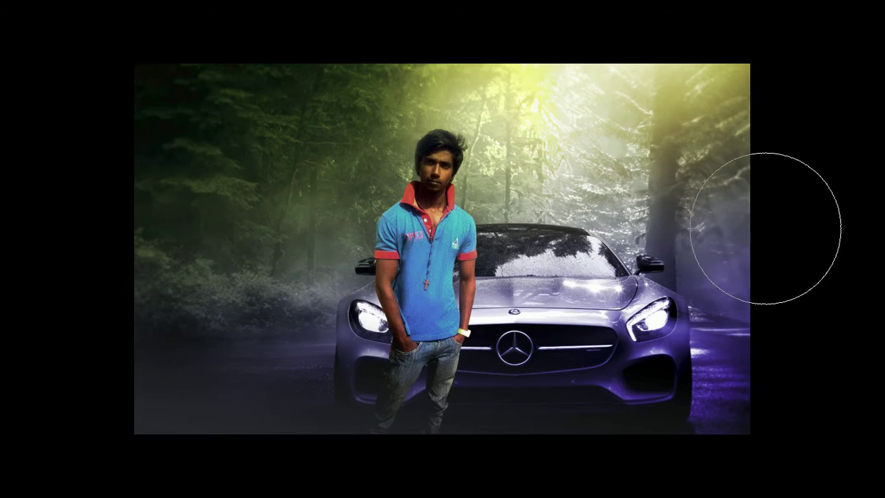
{"action": "left_click_drag", "start_coordinate": [154, 89], "coordinate": [173, 104]}
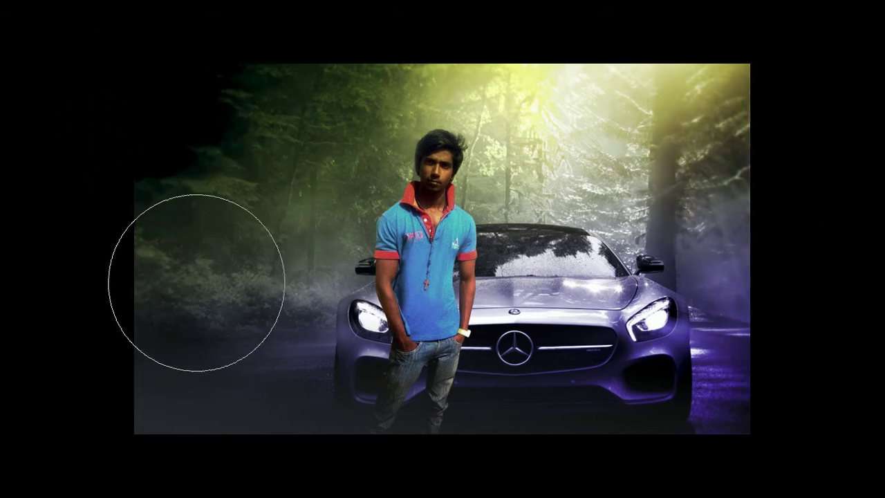
{"action": "key", "text": "ctrl+z"}
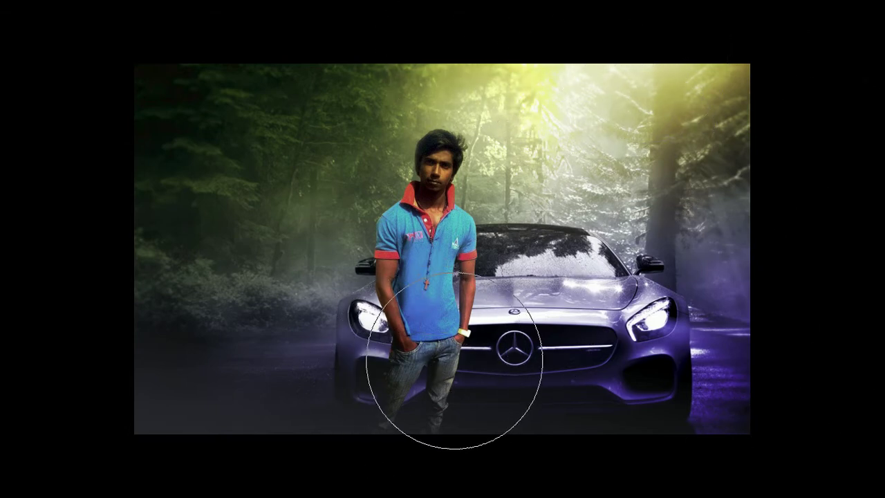
{"action": "key", "text": "["}
{"action": "key", "text": "["}
{"action": "key", "text": "["}
{"action": "key", "text": "["}
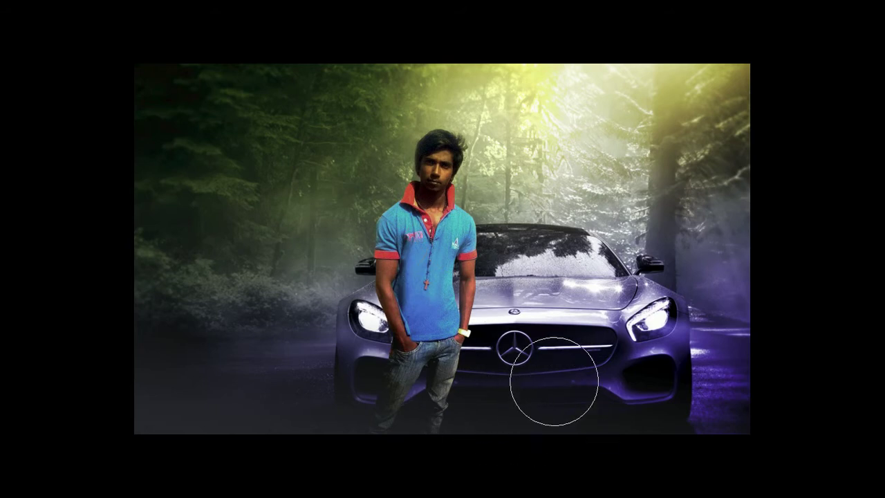
Step: Stretch the car photo layer slightly downward and nudge it a few pixels up
{"action": "key", "text": "F7"}
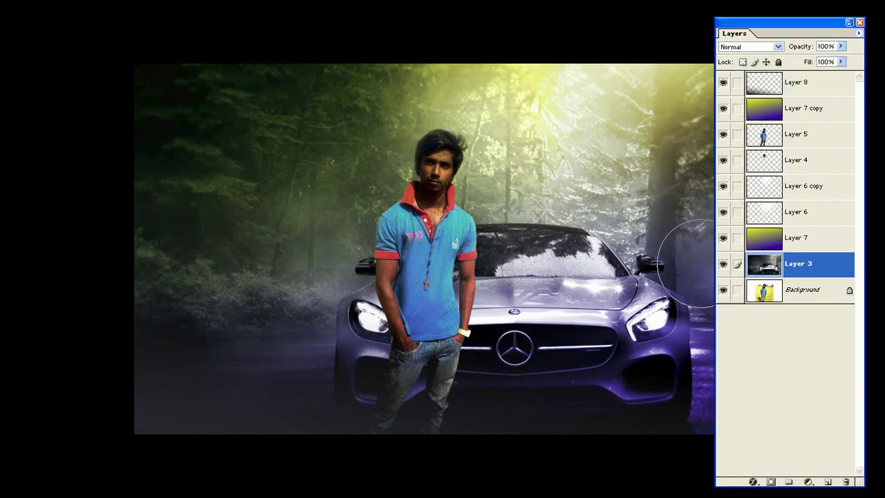
{"action": "key", "text": "F7"}
{"action": "key", "text": "ctrl+minus"}
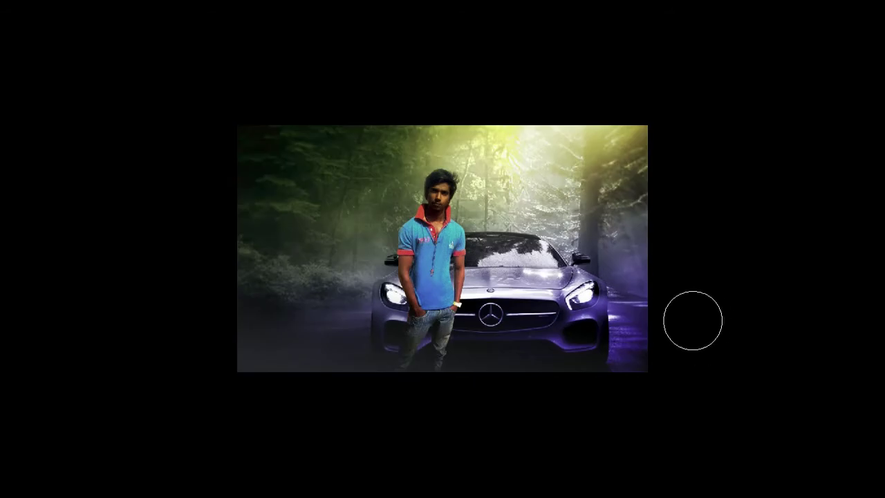
{"action": "key", "text": "ctrl+t"}
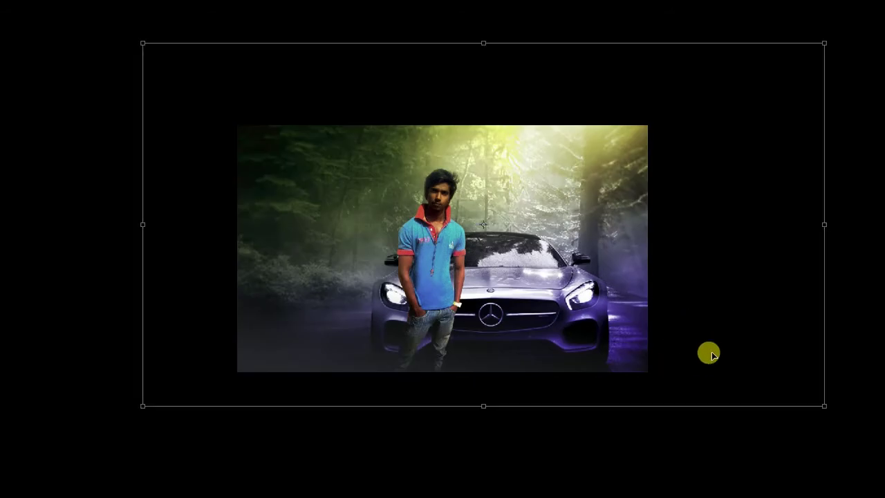
{"action": "left_click_drag", "start_coordinate": [702, 406], "coordinate": [706, 413]}
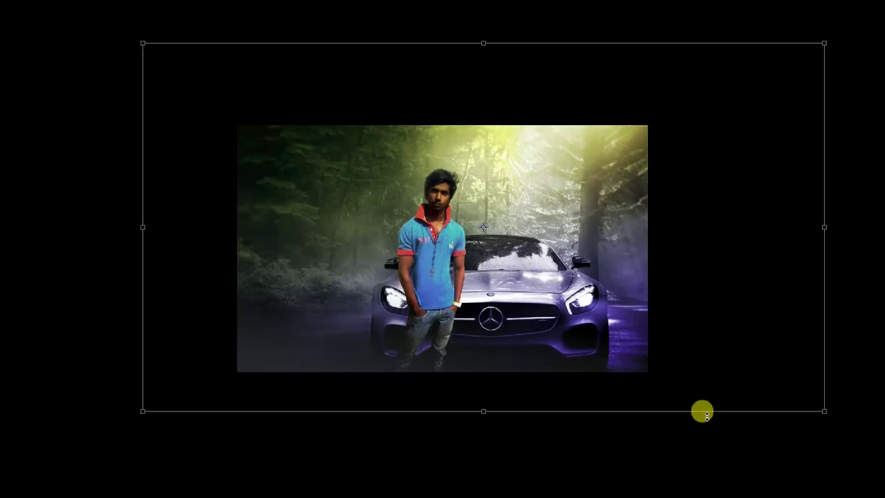
{"action": "key", "text": "shift+Up"}
{"action": "key", "text": "shift+Up"}
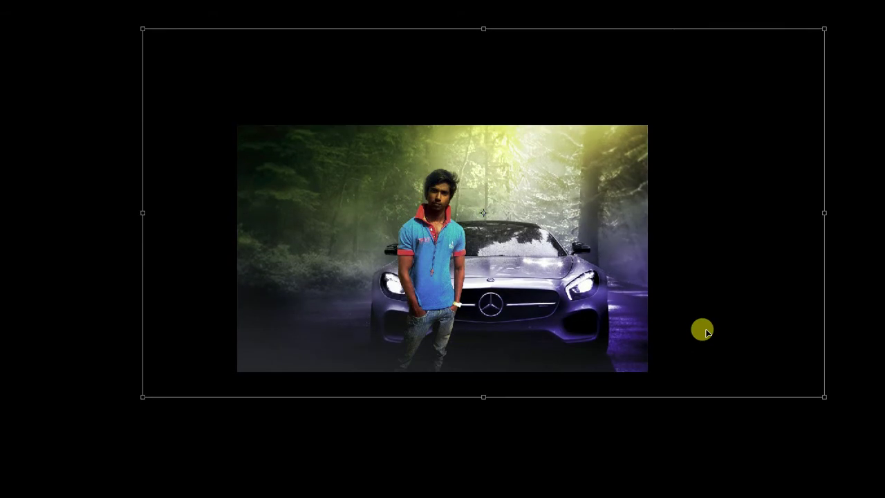
{"action": "key", "text": "Up"}
{"action": "key", "text": "Up"}
{"action": "key", "text": "Up"}
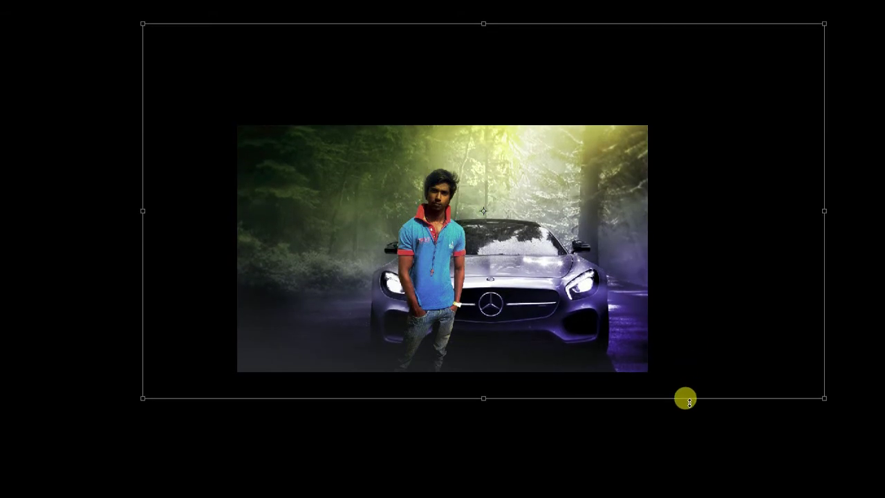
{"action": "key", "text": "Up"}
{"action": "key", "text": "Up"}
{"action": "key", "text": "Up"}
{"action": "left_click_drag", "start_coordinate": [717, 333], "coordinate": [717, 334]}
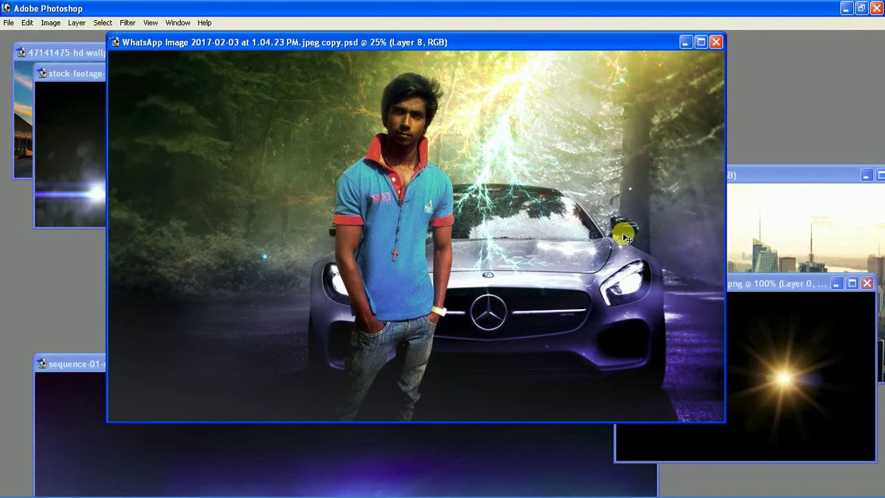
Step: Bring the lens flare image into the composite and set its blend mode to Screen
{"action": "left_click_drag", "start_coordinate": [811, 373], "coordinate": [502, 239]}
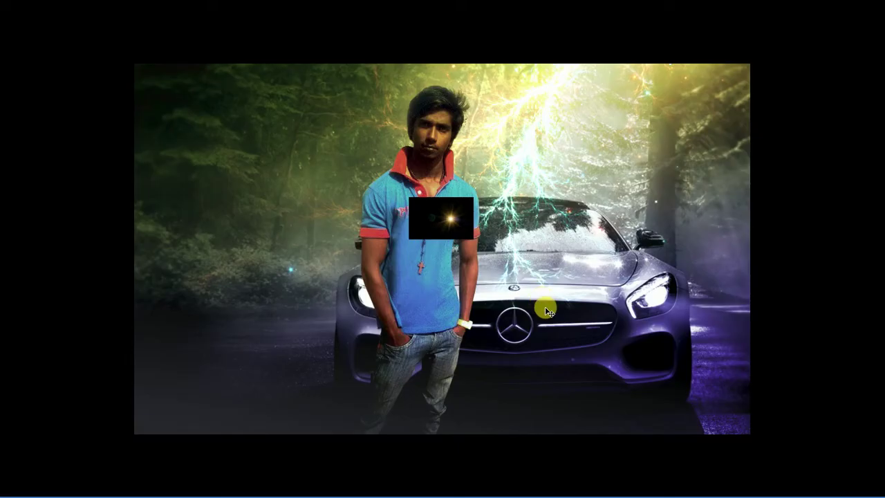
{"action": "key", "text": "ctrl+plus"}
{"action": "key", "text": "F7"}
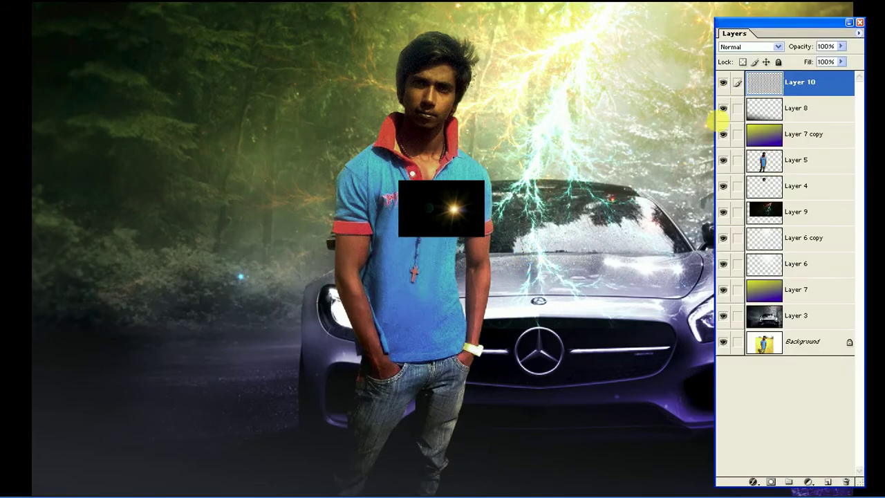
{"action": "left_click", "coordinate": [750, 47]}
{"action": "left_click", "coordinate": [768, 127]}
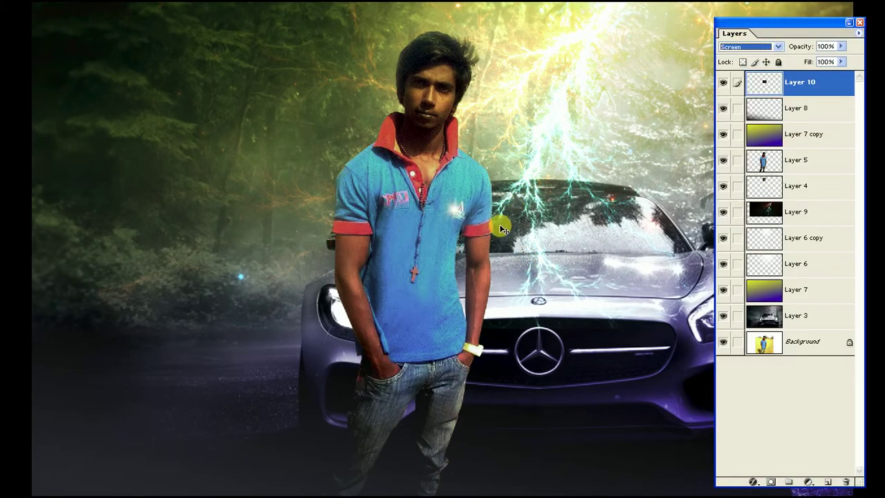
{"action": "key", "text": "F7"}
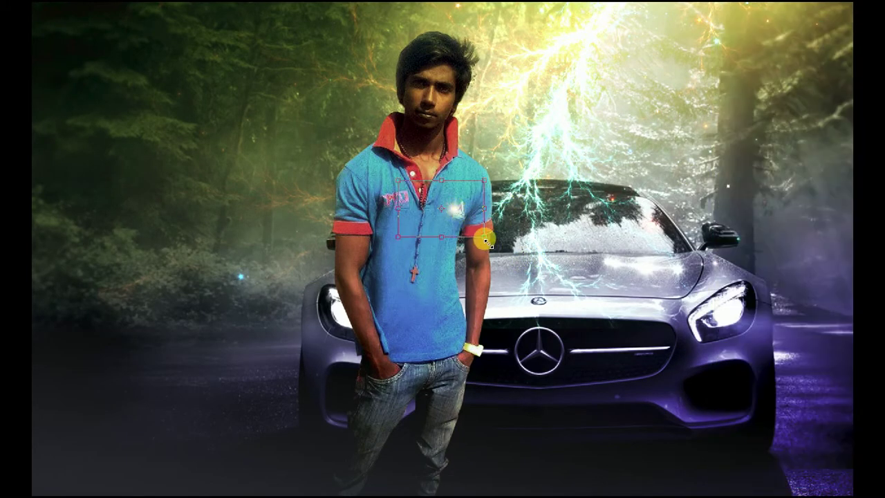
Step: Enlarge the lens flare from its centre near the man's shoulder
{"action": "key", "text": "ctrl+t"}
{"action": "mouse_move", "coordinate": [563, 294]}
{"action": "left_mouse_down"}
{"action": "mouse_move", "coordinate": [683, 367]}
{"action": "mouse_move", "coordinate": [526, 269]}
{"action": "left_mouse_up"}
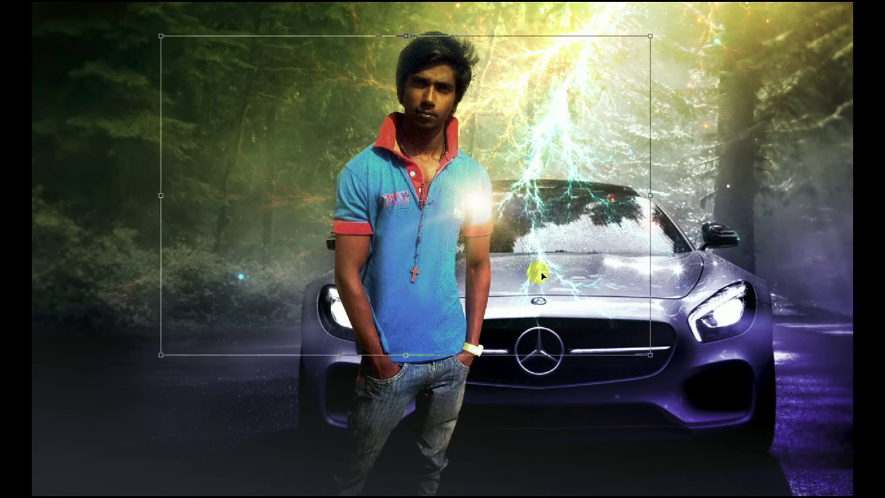
{"action": "key", "text": "Return"}
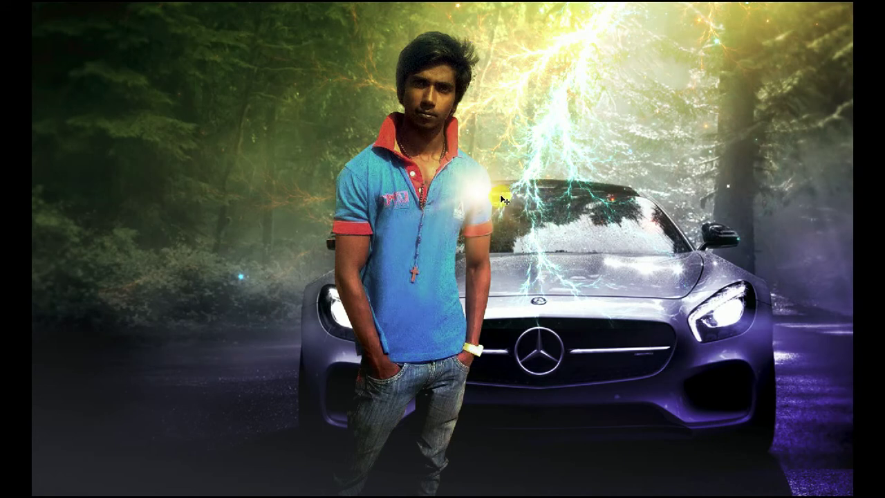
{"action": "key", "text": "F7"}
Step: Move Layer 10 below Layer 5, then enlarge the flare and shift it up-left
{"action": "left_click_drag", "start_coordinate": [793, 160], "coordinate": [793, 164]}
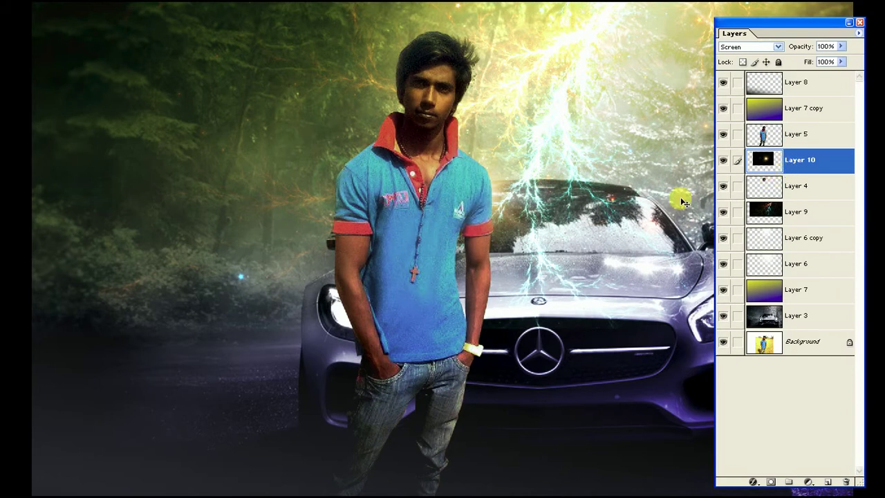
{"action": "key", "text": "F7"}
{"action": "key", "text": "ctrl+t"}
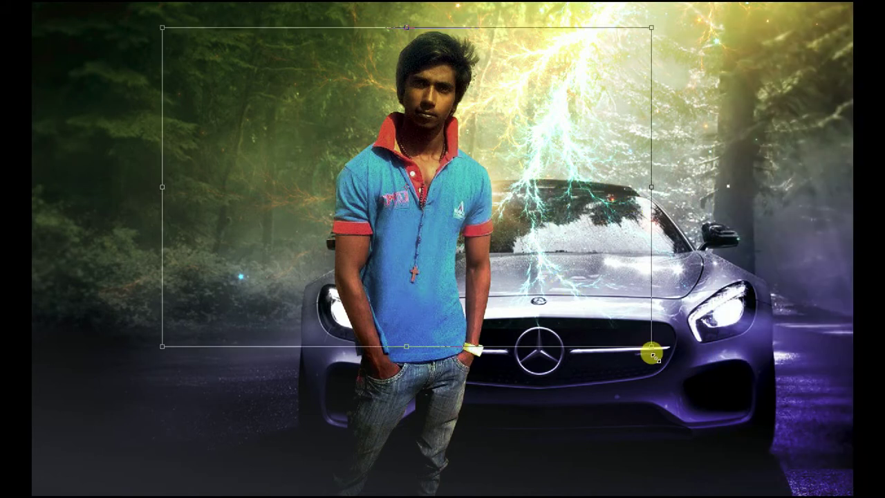
{"action": "left_click_drag", "start_coordinate": [654, 355], "coordinate": [736, 407]}
{"action": "mouse_move", "coordinate": [628, 310]}
{"action": "left_mouse_down"}
{"action": "mouse_move", "coordinate": [589, 278]}
{"action": "mouse_move", "coordinate": [604, 295]}
{"action": "left_mouse_up"}
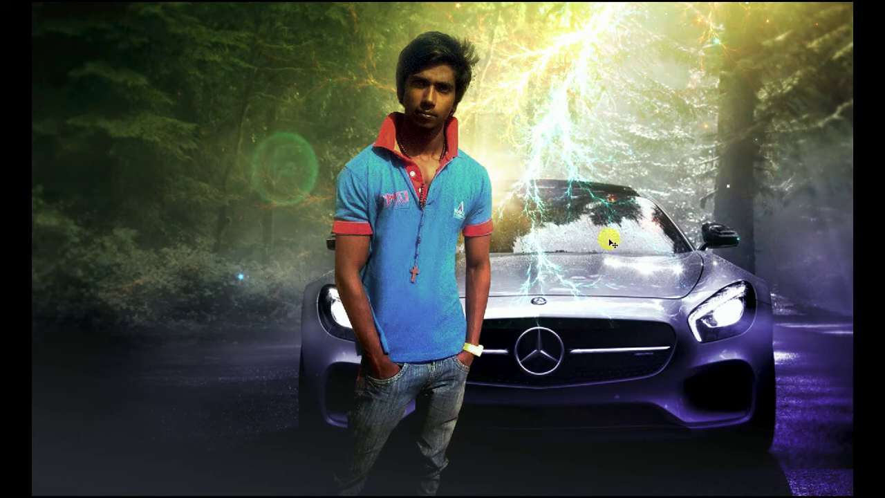
Step: Duplicate the flare as Layer 10 copy, shrink it and move it right and down
{"action": "key", "text": "ctrl+j"}
{"action": "key", "text": "ctrl+t"}
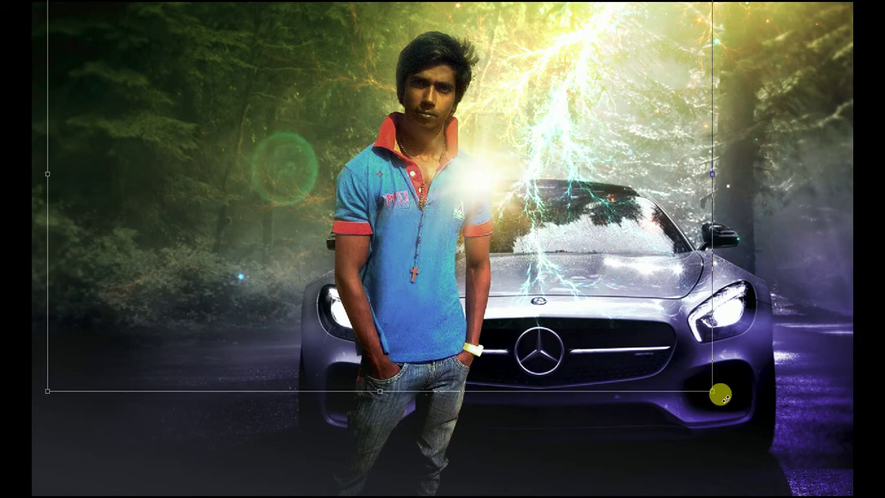
{"action": "left_click_drag", "start_coordinate": [712, 391], "coordinate": [599, 317]}
{"action": "left_click_drag", "start_coordinate": [547, 254], "coordinate": [590, 263]}
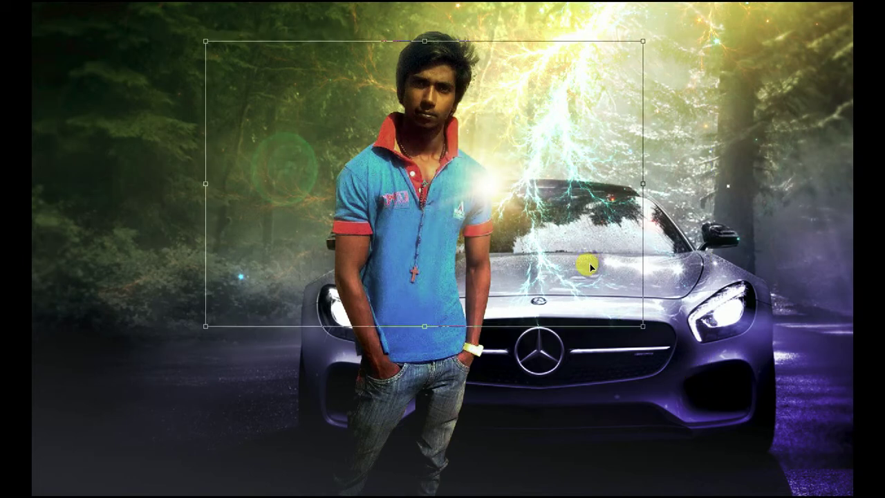
{"action": "left_click_drag", "start_coordinate": [643, 41], "coordinate": [597, 123]}
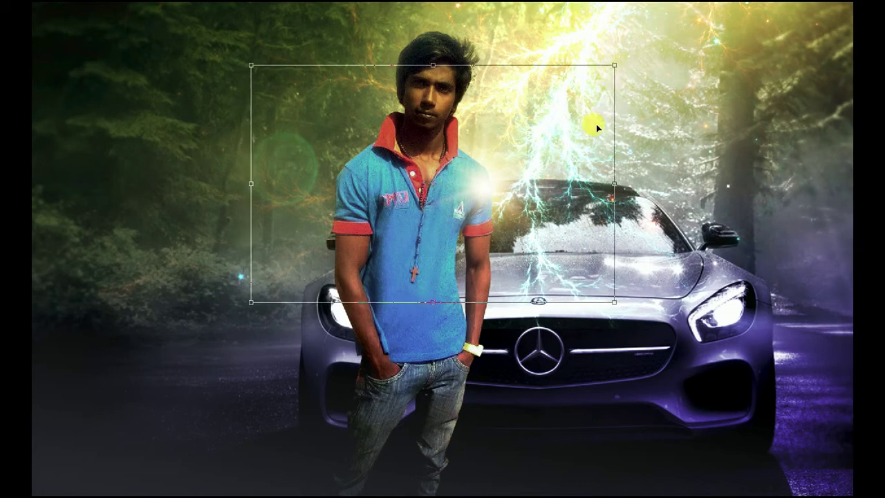
{"action": "key", "text": "Return"}
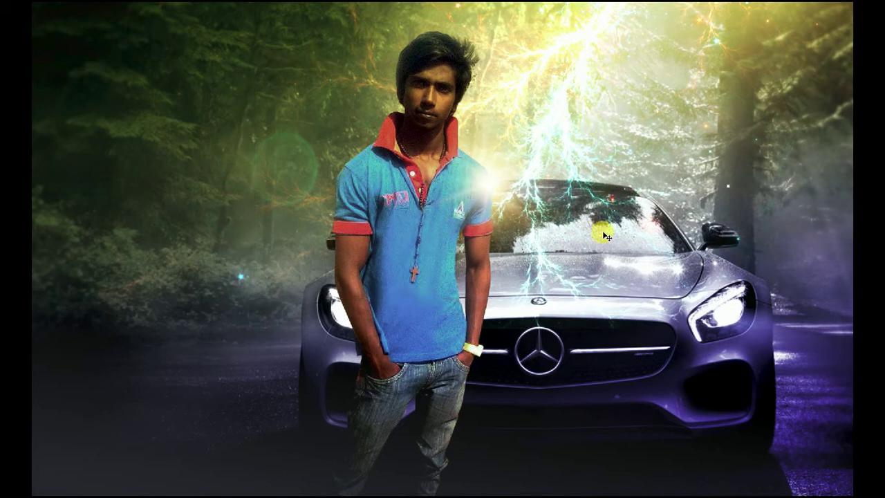
Step: Copy the blue sequence flare image into the composite and move it up and right
{"action": "key", "text": "f"}
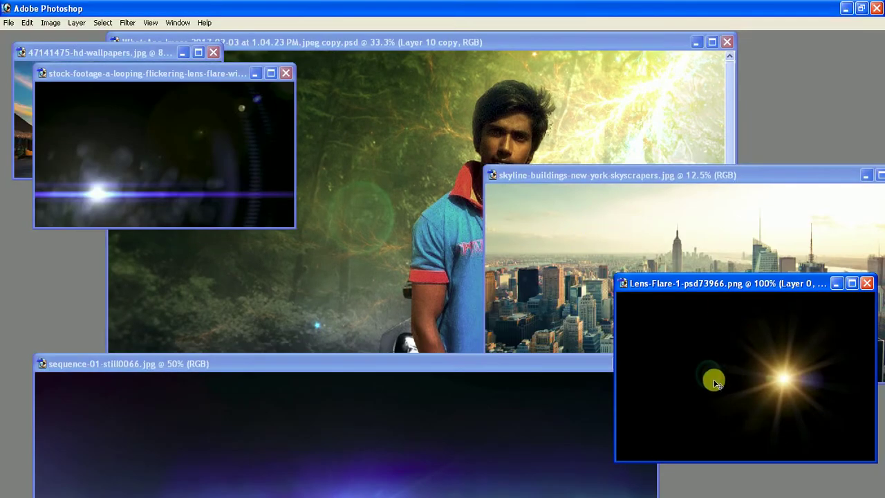
{"action": "left_click_drag", "start_coordinate": [456, 419], "coordinate": [421, 235]}
{"action": "key", "text": "f"}
{"action": "key", "text": "f"}
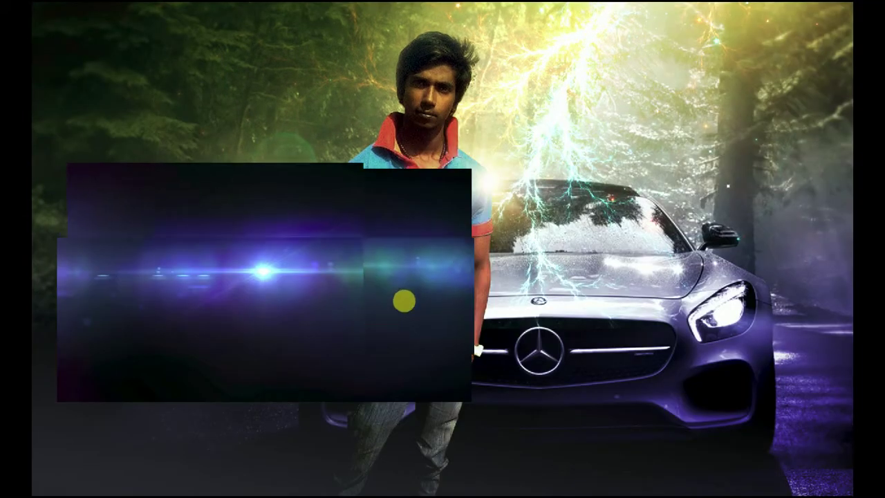
{"action": "left_click_drag", "start_coordinate": [404, 300], "coordinate": [629, 237]}
Step: Set the blue flare to Screen, move it onto the grille logo, and darken its midtones in Levels
{"action": "key", "text": "F7"}
{"action": "left_click", "coordinate": [775, 47]}
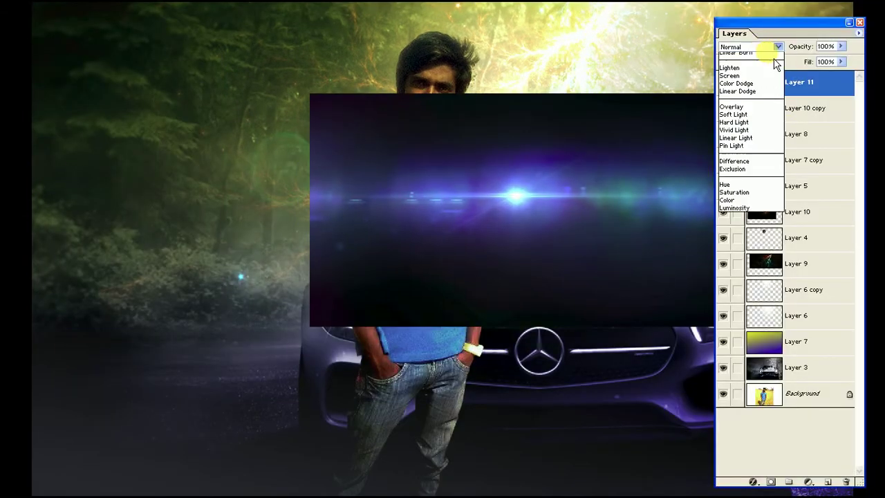
{"action": "left_click", "coordinate": [761, 129]}
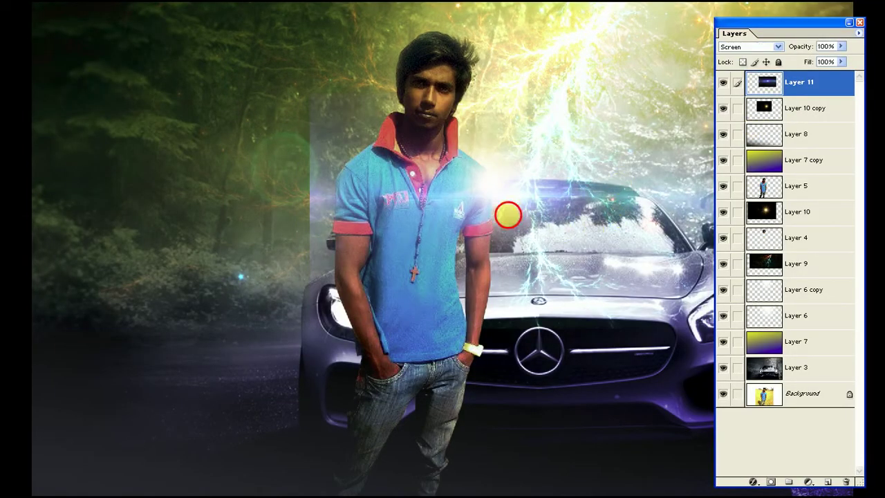
{"action": "mouse_move", "coordinate": [509, 215]}
{"action": "left_mouse_down"}
{"action": "mouse_move", "coordinate": [540, 356]}
{"action": "mouse_move", "coordinate": [543, 326]}
{"action": "mouse_move", "coordinate": [527, 322]}
{"action": "mouse_move", "coordinate": [540, 371]}
{"action": "left_mouse_up"}
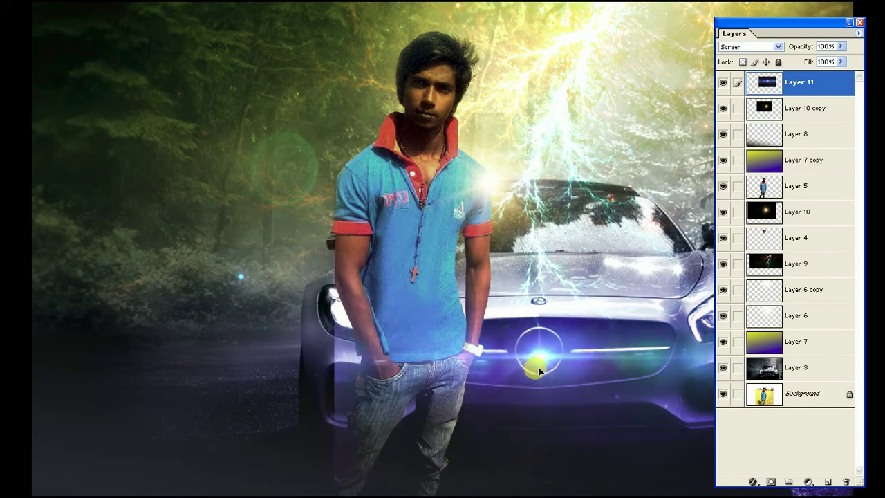
{"action": "key", "text": "F7"}
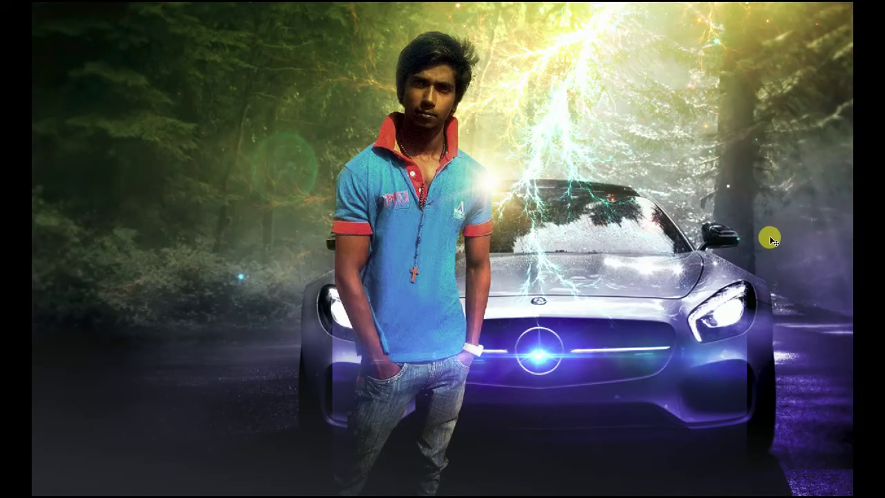
{"action": "key", "text": "ctrl+l"}
{"action": "left_click_drag", "start_coordinate": [687, 155], "coordinate": [719, 155]}
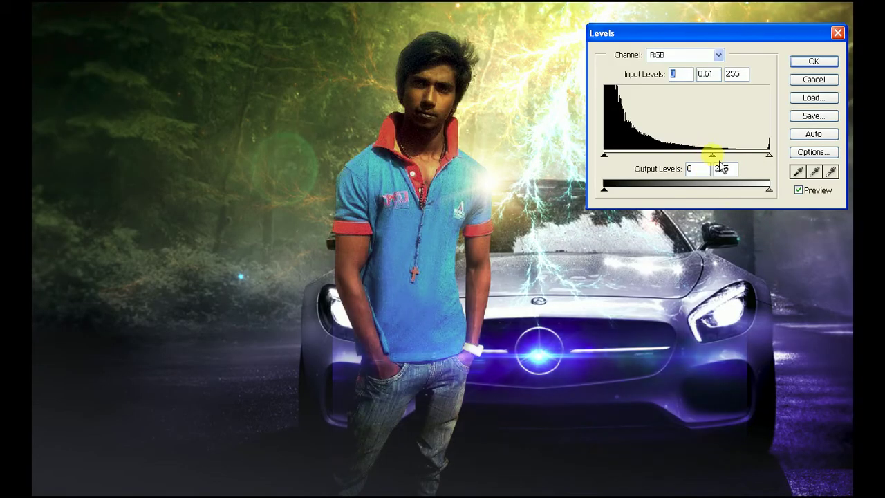
Step: Apply the Levels midtone value of 0.61 and set the soft brush diameter to 300 px
{"action": "key", "text": "Return"}
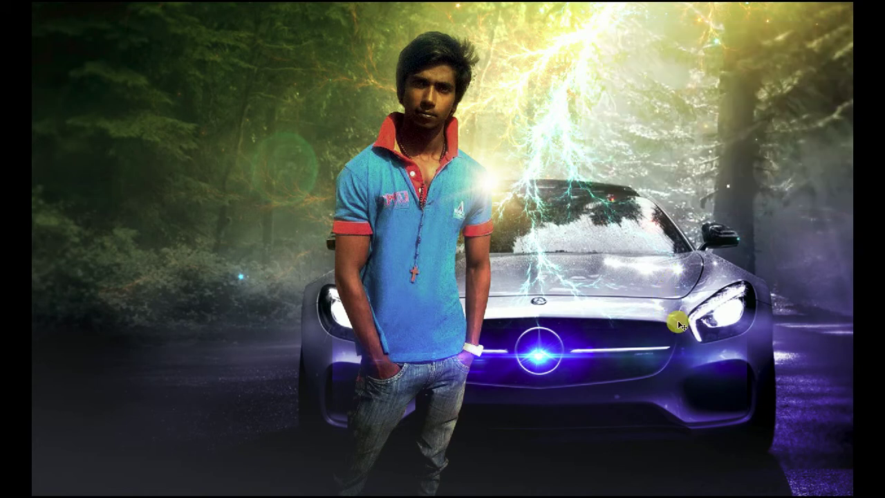
{"action": "right_click", "coordinate": [652, 309]}
{"action": "left_click_drag", "start_coordinate": [675, 325], "coordinate": [692, 325]}
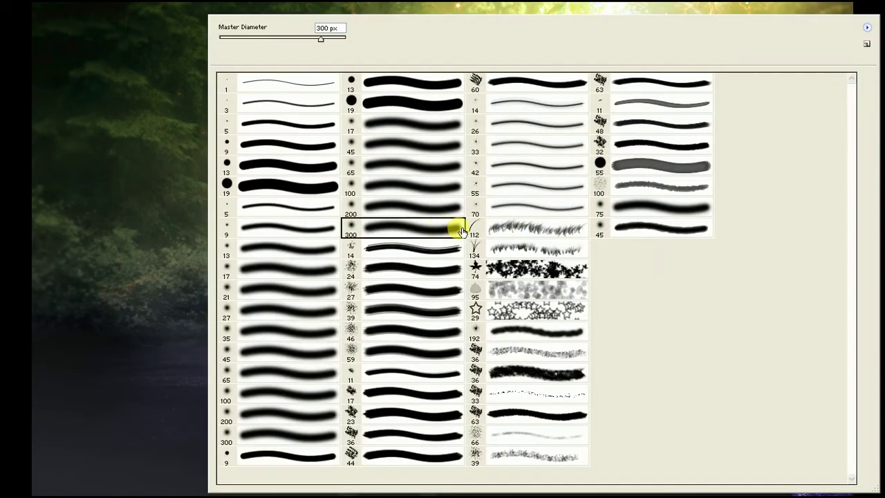
{"action": "key", "text": "Return"}
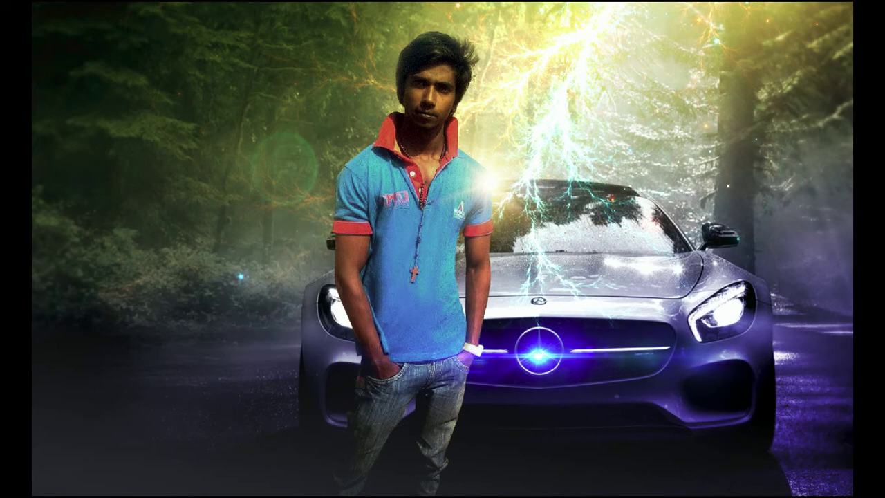
{"action": "key", "text": "ctrl+t"}
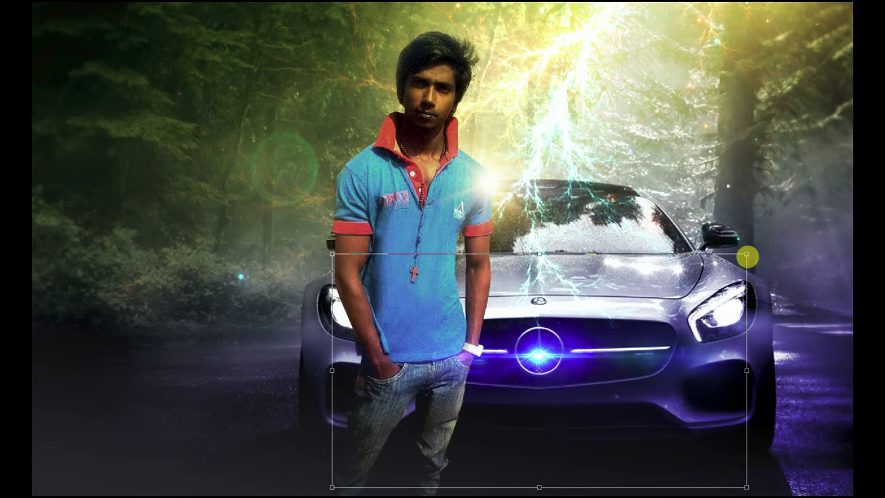
Step: Copy the blue streak flare onto the left headlight and shrink it around its centre
{"action": "key", "text": "Return"}
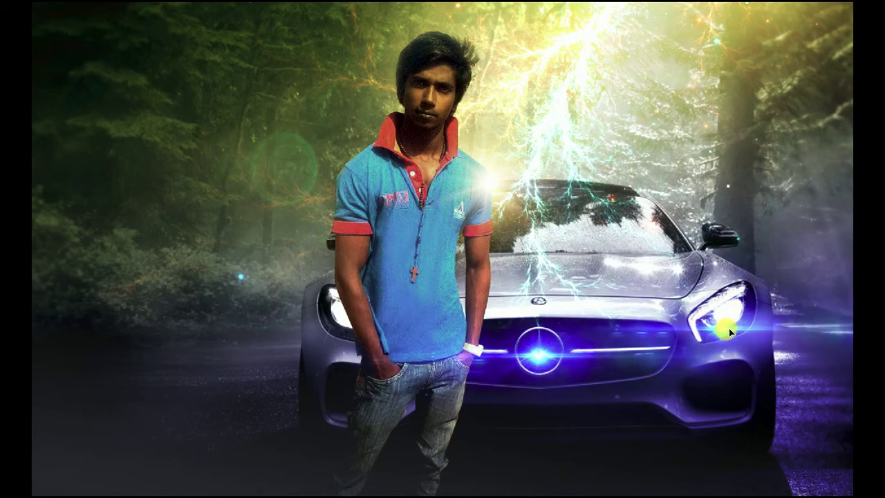
{"action": "key", "text": "b"}
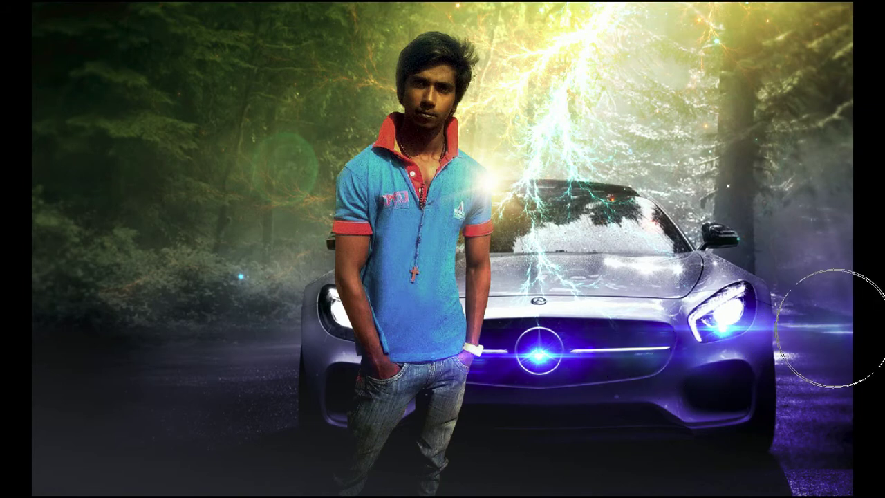
{"action": "key", "text": "v"}
{"action": "mouse_move", "coordinate": [780, 316]}
{"action": "left_mouse_down"}
{"action": "mouse_move", "coordinate": [354, 348]}
{"action": "mouse_move", "coordinate": [347, 336]}
{"action": "left_mouse_up"}
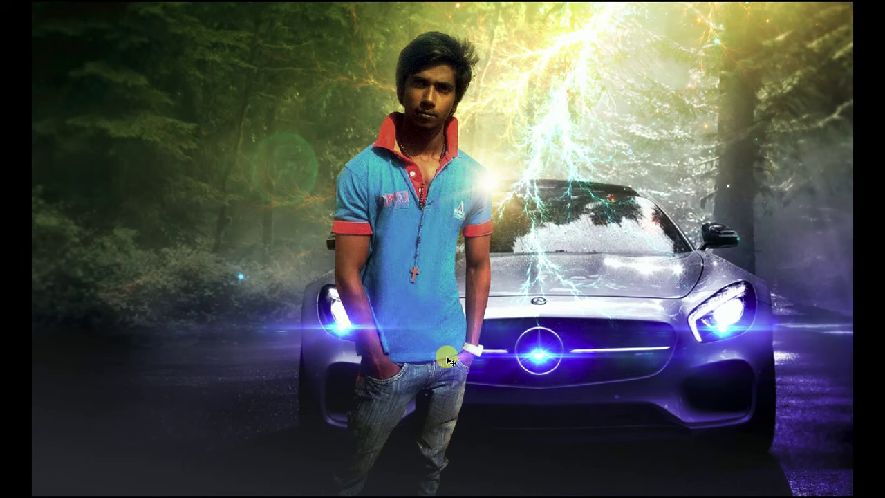
{"action": "left_click_drag", "start_coordinate": [448, 360], "coordinate": [448, 360]}
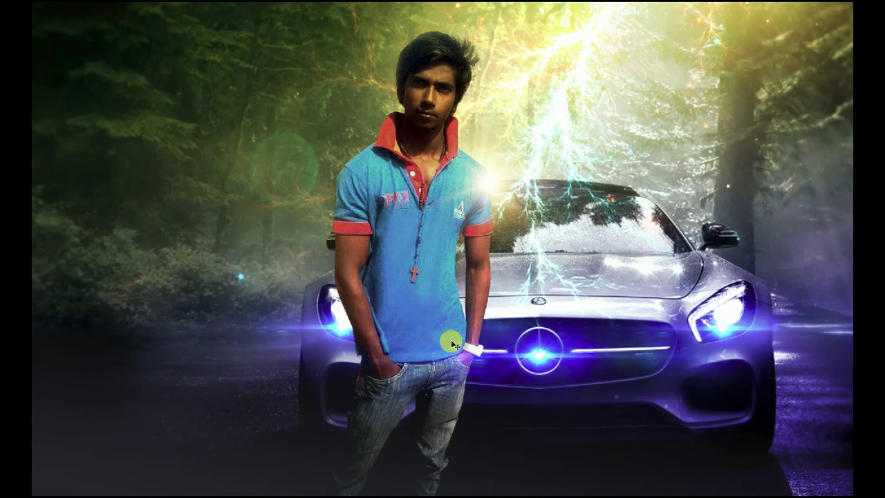
{"action": "key", "text": "ctrl+t"}
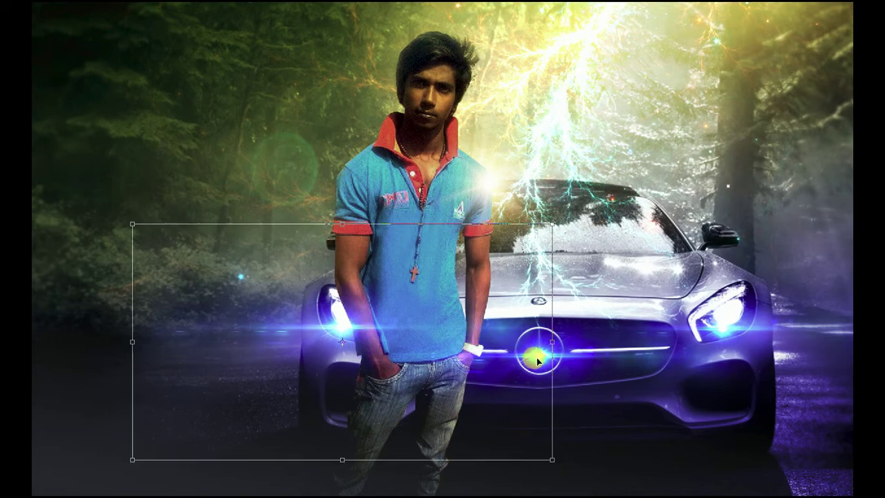
{"action": "left_click_drag", "start_coordinate": [551, 457], "coordinate": [489, 418]}
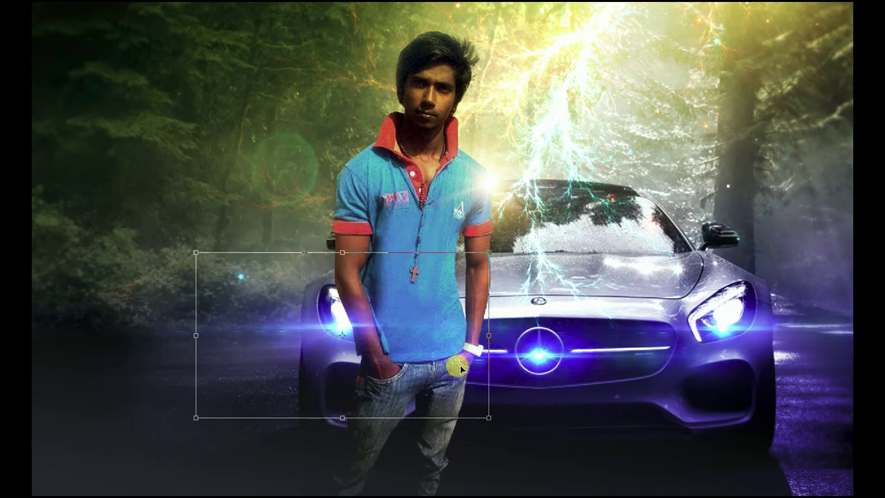
{"action": "key", "text": "Return"}
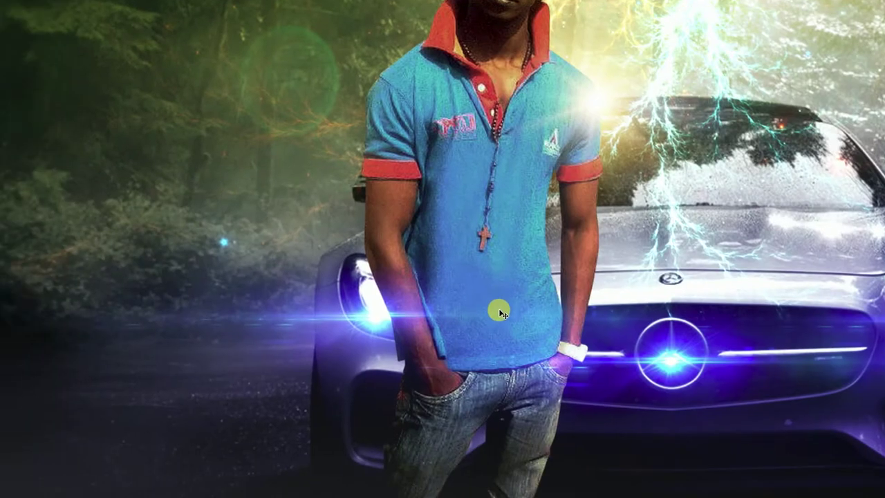
Step: Rotate the flare copy 90° clockwise, shrink it into a narrow streak, and fit the view on screen
{"action": "key", "text": "ctrl+t"}
{"action": "right_click", "coordinate": [468, 290]}
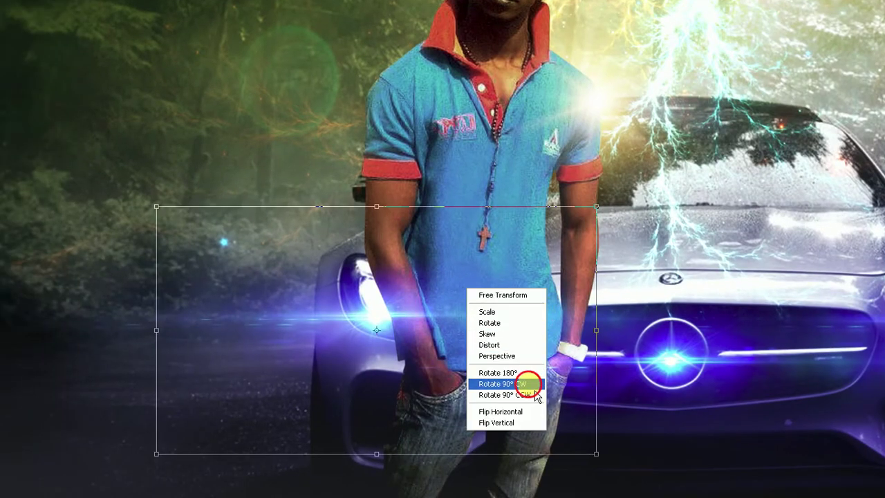
{"action": "left_click", "coordinate": [529, 384]}
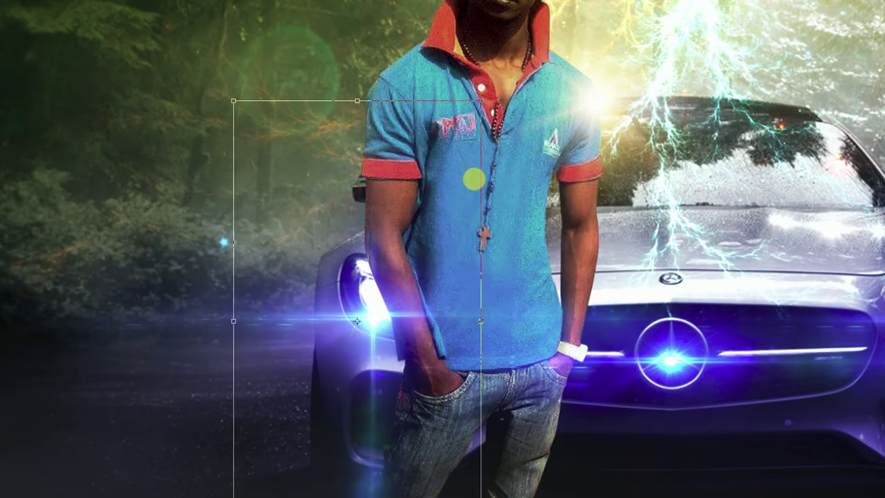
{"action": "left_click_drag", "start_coordinate": [481, 101], "coordinate": [416, 189]}
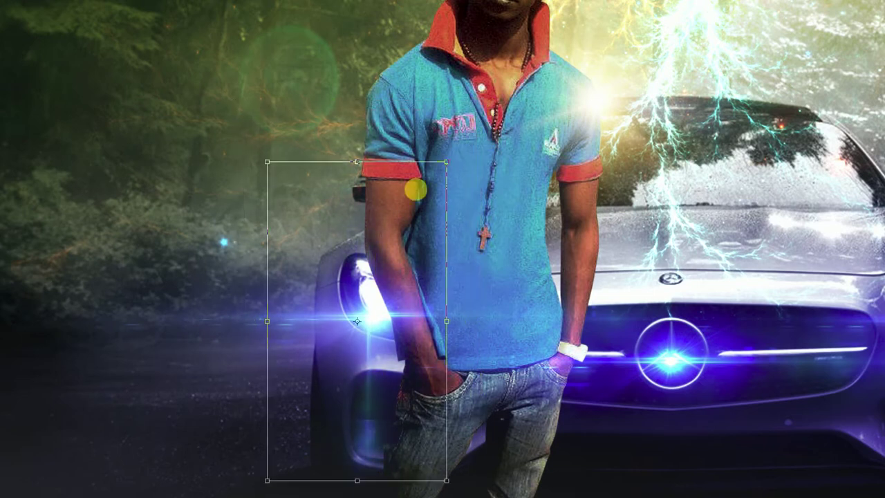
{"action": "key", "text": "Return"}
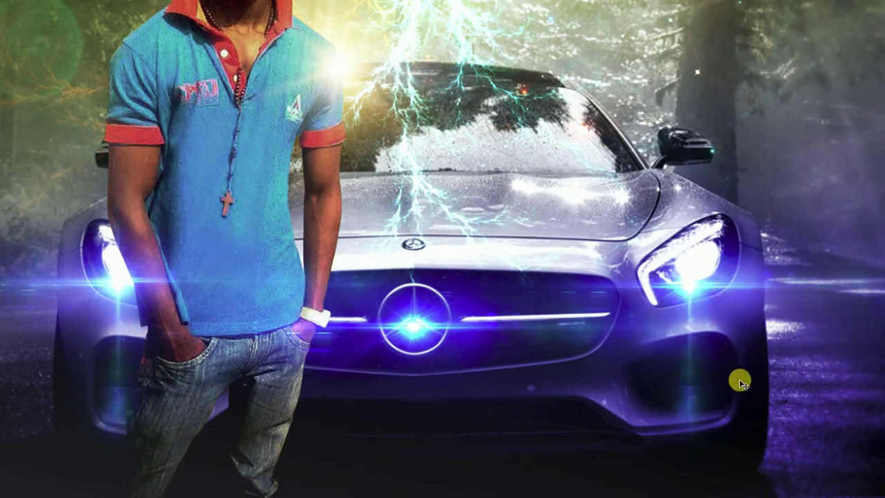
{"action": "key", "text": "b"}
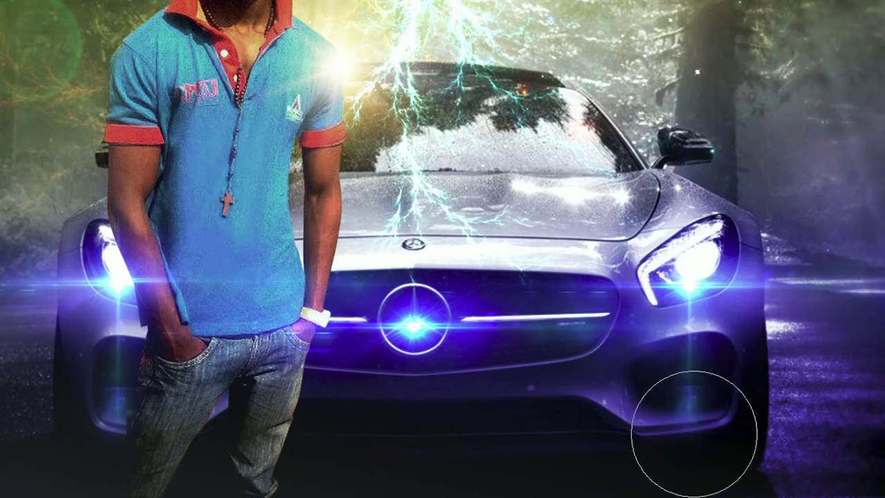
{"action": "key", "text": "ctrl+0"}
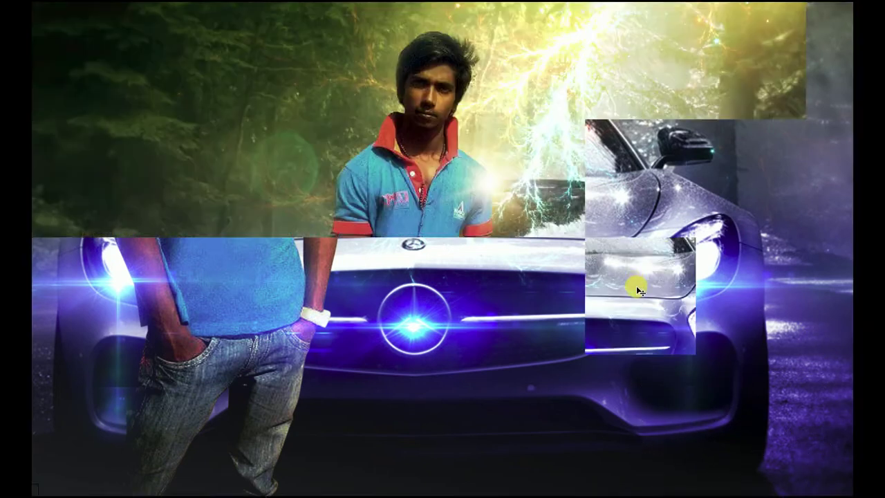
Step: Close the sequence flare and Lens-Flare images and copy the stock-footage flare into the composite
{"action": "left_click", "coordinate": [604, 267]}
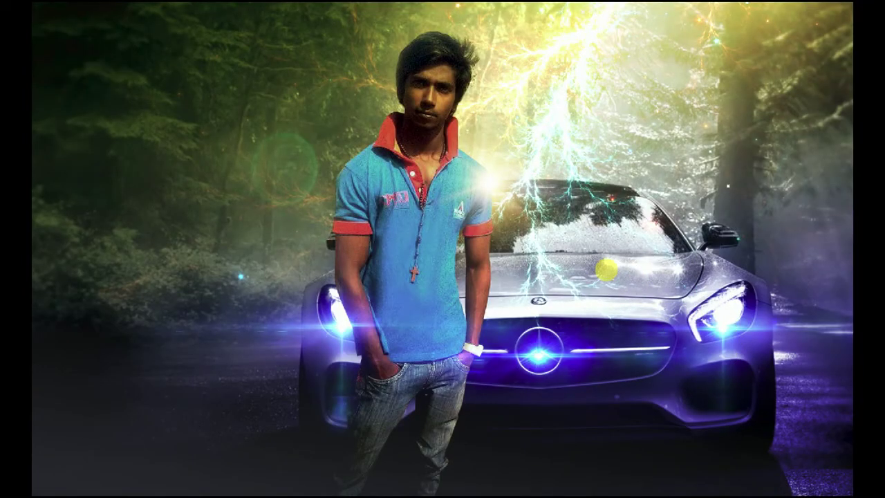
{"action": "key", "text": "f"}
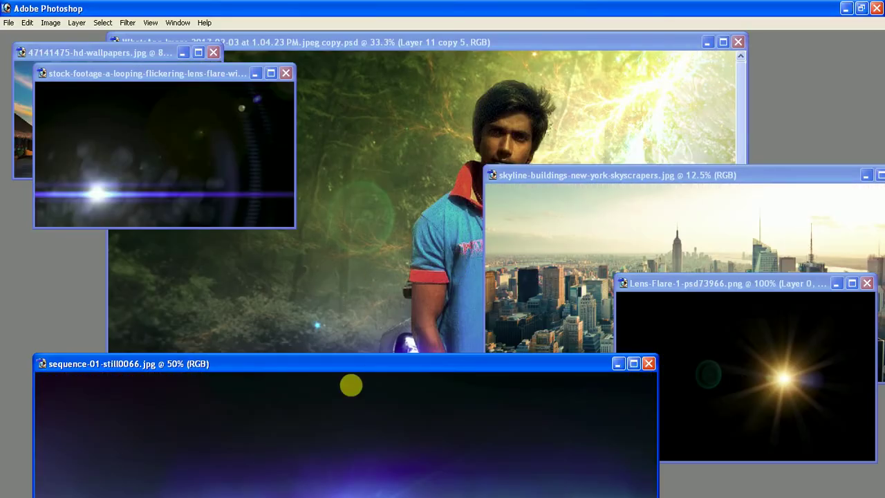
{"action": "key", "text": "ctrl+w"}
{"action": "key", "text": "ctrl+w"}
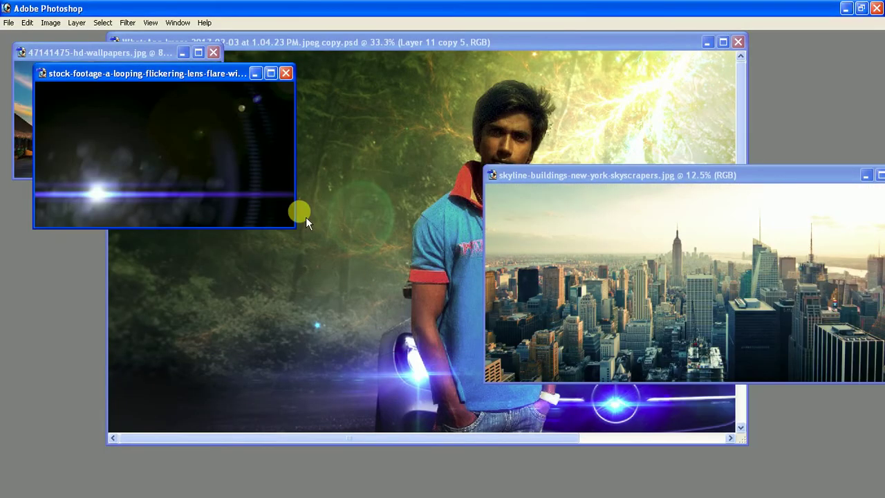
{"action": "left_click", "coordinate": [355, 233]}
{"action": "left_click", "coordinate": [64, 160]}
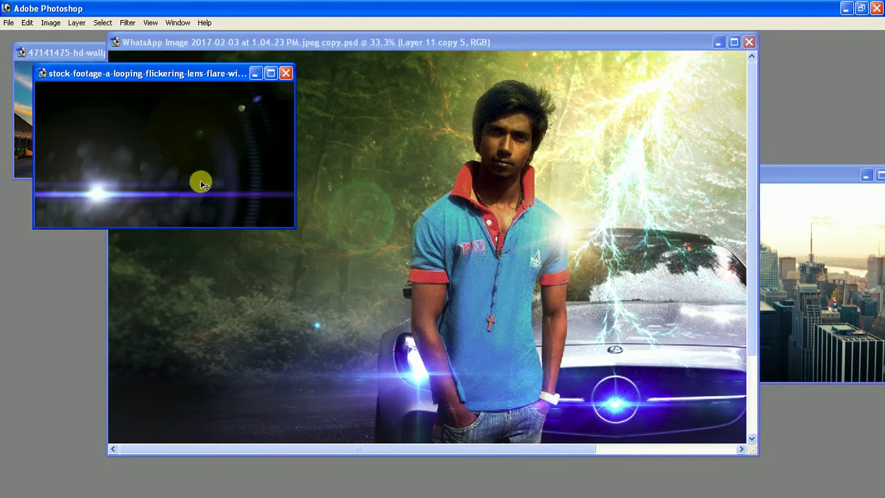
{"action": "left_click_drag", "start_coordinate": [198, 182], "coordinate": [500, 238]}
{"action": "key", "text": "f"}
{"action": "key", "text": "f"}
Step: Scale the new flare up over most of the canvas and shift it slightly down
{"action": "key", "text": "ctrl+t"}
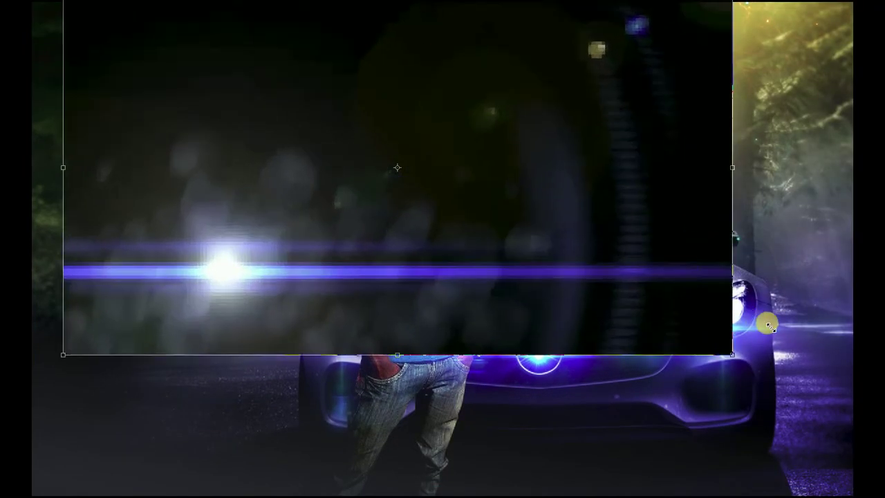
{"action": "left_click_drag", "start_coordinate": [441, 191], "coordinate": [760, 373]}
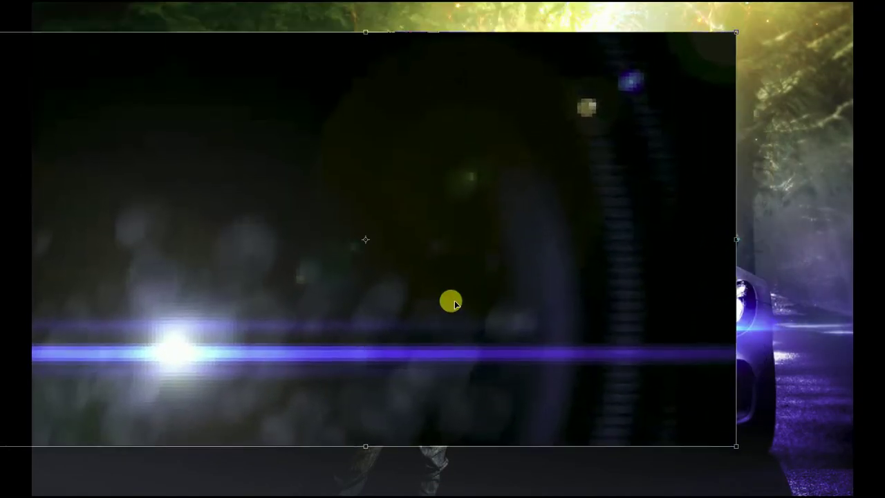
{"action": "left_click_drag", "start_coordinate": [456, 267], "coordinate": [449, 309]}
{"action": "key", "text": "Return"}
Step: Darken the flare's midtones with Levels and blend Layer 12 with a light blend mode
{"action": "key", "text": "F7"}
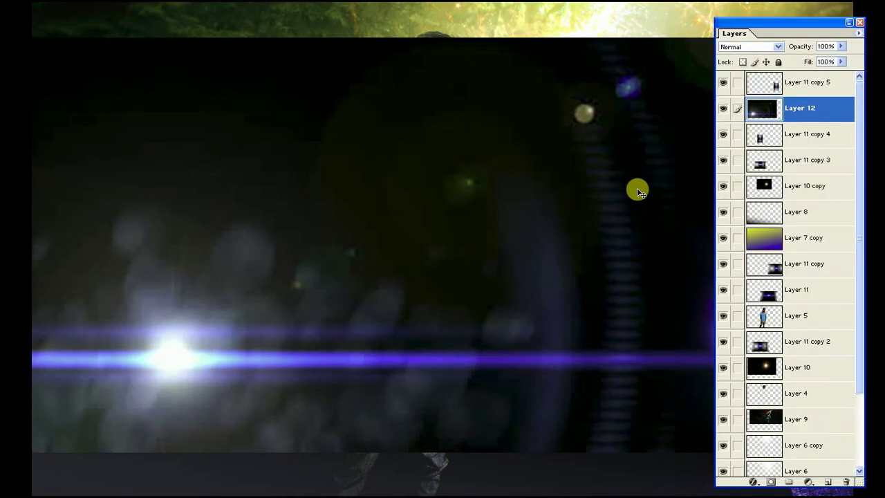
{"action": "key", "text": "ctrl+l"}
{"action": "left_click_drag", "start_coordinate": [687, 155], "coordinate": [691, 154]}
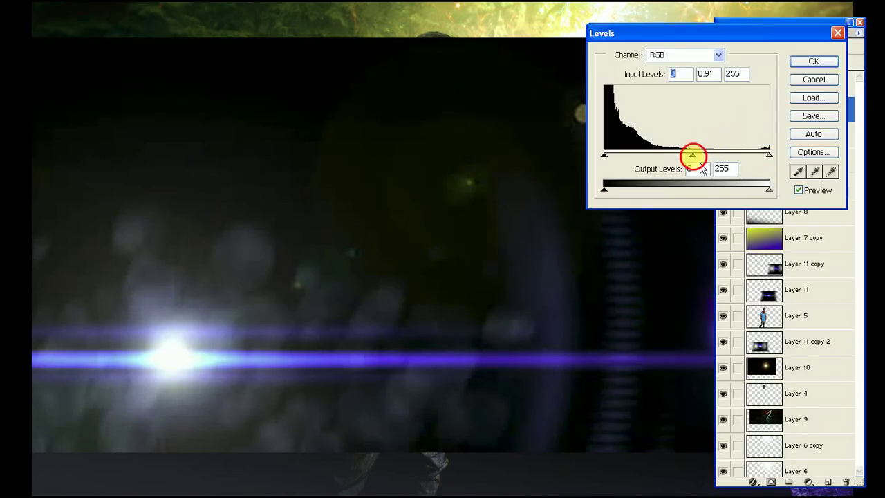
{"action": "key", "text": "Return"}
{"action": "left_click", "coordinate": [747, 46]}
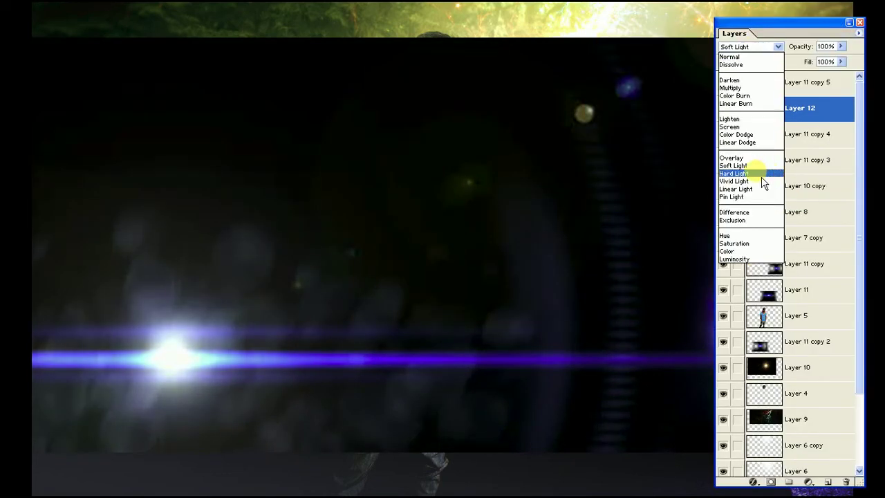
{"action": "left_click", "coordinate": [740, 122]}
{"action": "key", "text": "Tab"}
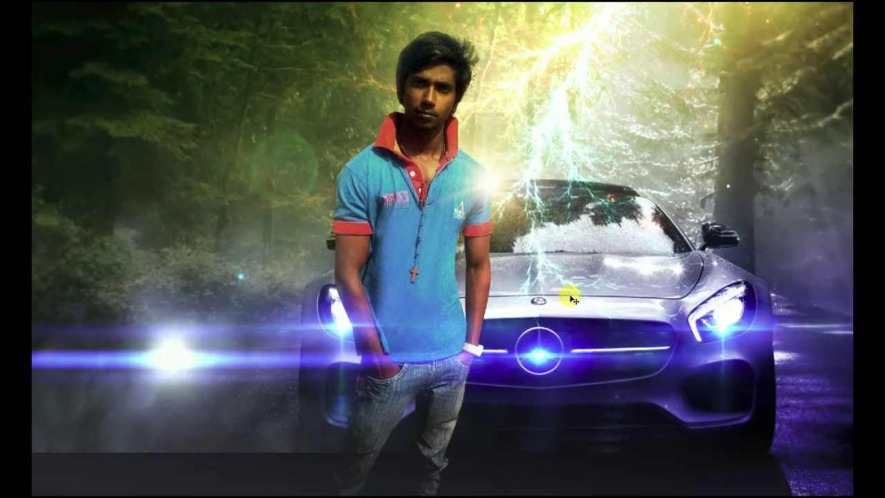
Step: Move the blue streak flare lower and left and enlarge it across the bottom of the scene
{"action": "key", "text": "f"}
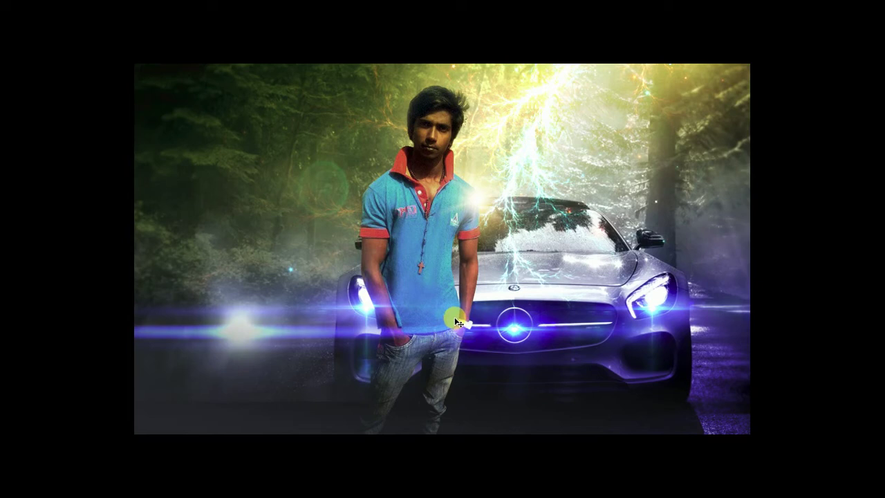
{"action": "mouse_move", "coordinate": [456, 322]}
{"action": "left_mouse_down"}
{"action": "mouse_move", "coordinate": [367, 337]}
{"action": "mouse_move", "coordinate": [365, 359]}
{"action": "mouse_move", "coordinate": [343, 363]}
{"action": "left_mouse_up"}
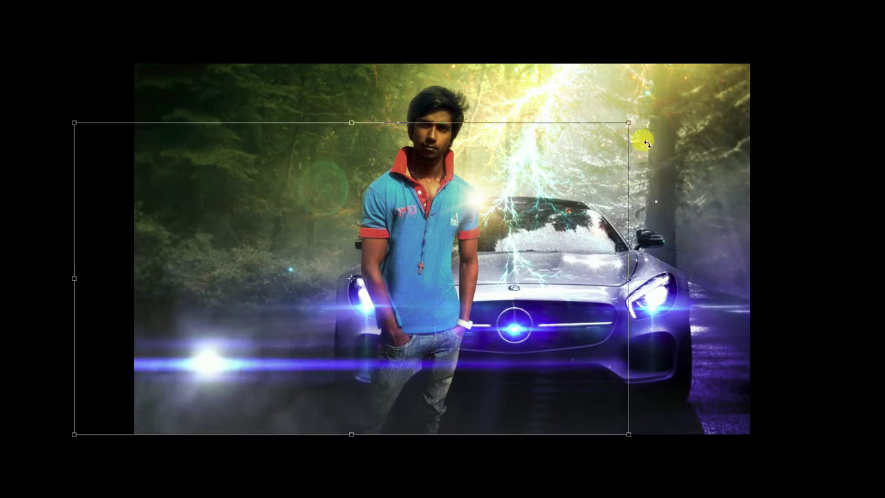
{"action": "left_click_drag", "start_coordinate": [628, 122], "coordinate": [743, 61]}
{"action": "left_click_drag", "start_coordinate": [685, 181], "coordinate": [683, 150]}
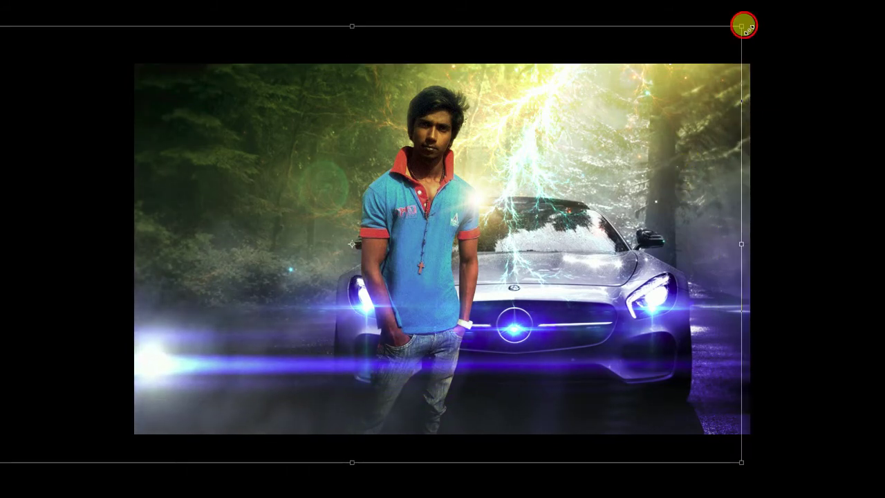
{"action": "mouse_move", "coordinate": [743, 25]}
{"action": "left_mouse_down"}
{"action": "mouse_move", "coordinate": [753, 25]}
{"action": "mouse_move", "coordinate": [739, 21]}
{"action": "left_mouse_up"}
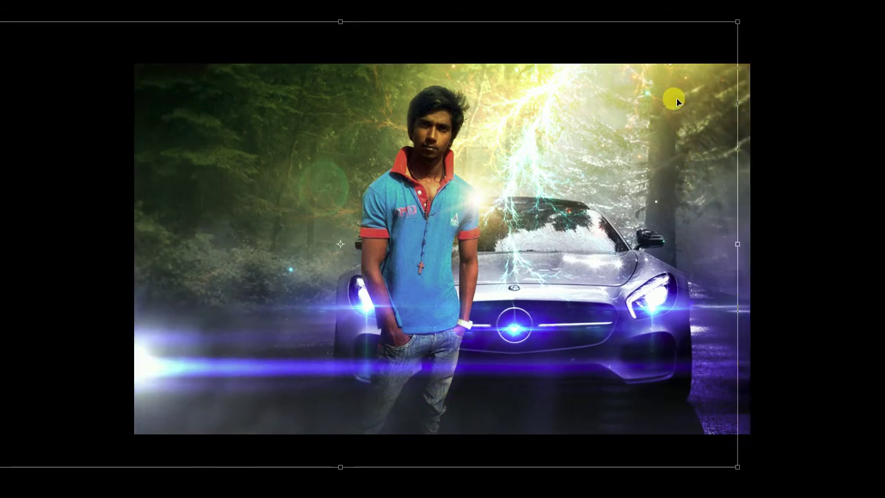
{"action": "key", "text": "ctrl+minus"}
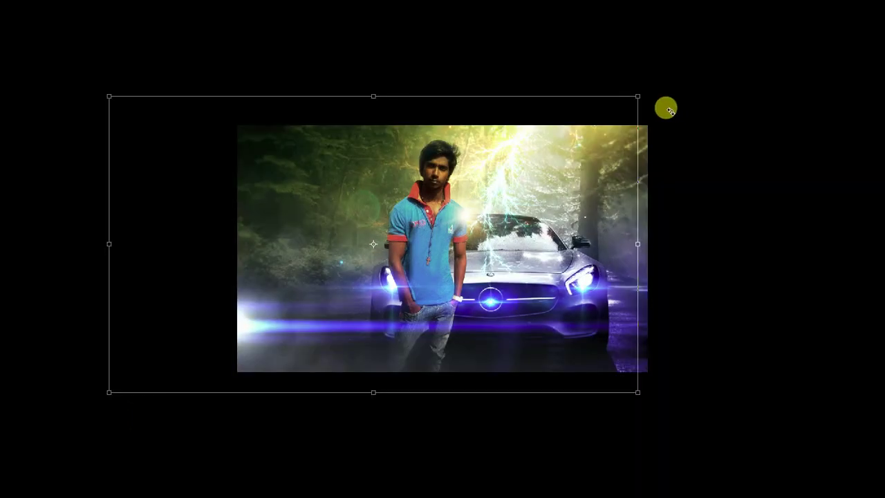
{"action": "left_click_drag", "start_coordinate": [638, 90], "coordinate": [603, 136]}
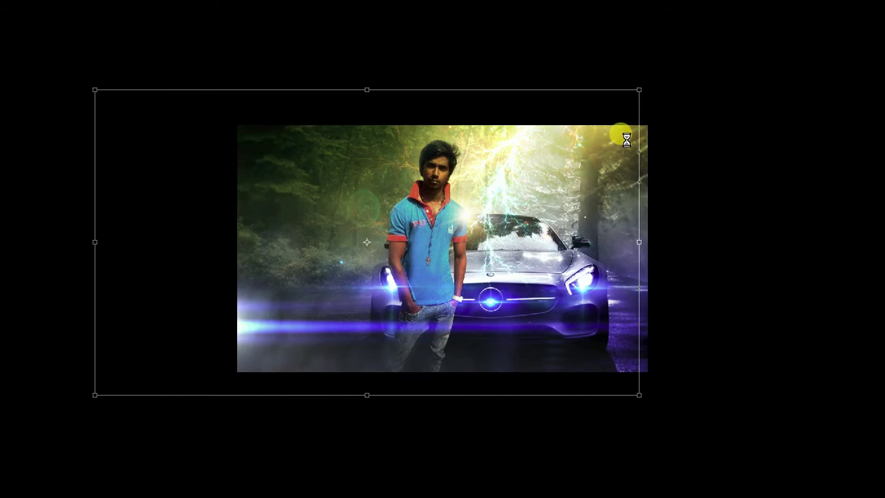
{"action": "key", "text": "ctrl+0"}
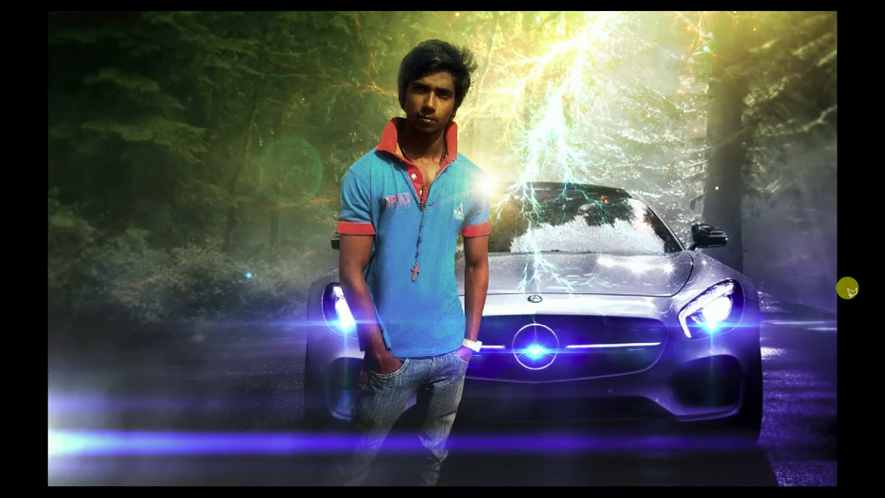
{"action": "key", "text": "ctrl+minus"}
Step: Outline the upper forest area with a Polygonal Lasso selection
{"action": "left_click", "coordinate": [810, 382]}
{"action": "left_click", "coordinate": [715, 258]}
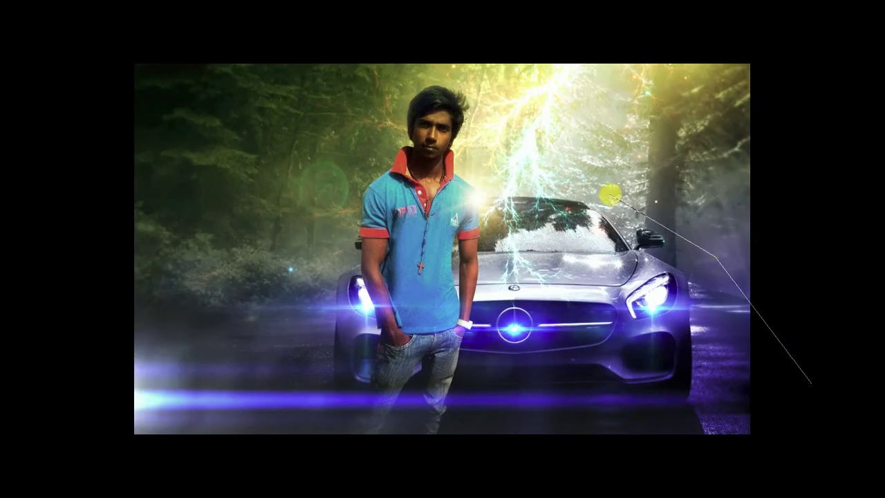
{"action": "left_click", "coordinate": [594, 187]}
{"action": "left_click", "coordinate": [479, 163]}
{"action": "left_click", "coordinate": [338, 209]}
{"action": "left_click", "coordinate": [241, 274]}
{"action": "left_click", "coordinate": [66, 332]}
{"action": "left_click", "coordinate": [7, 8]}
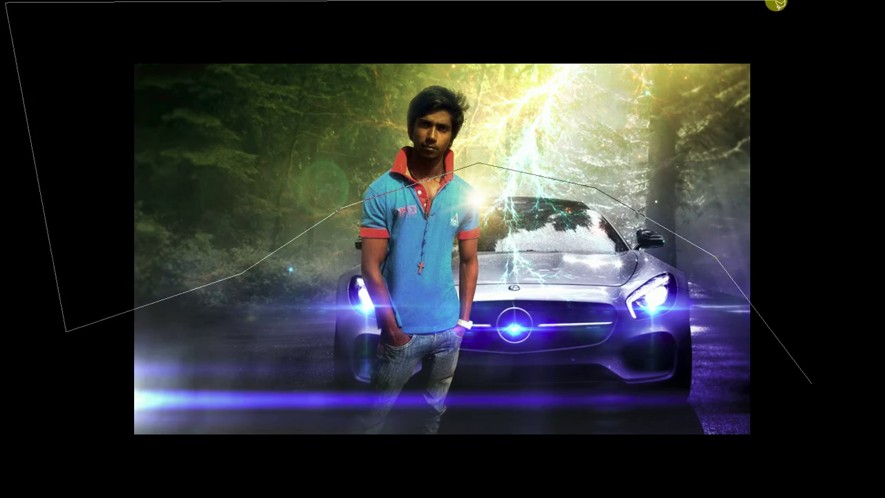
{"action": "left_click", "coordinate": [884, 9]}
{"action": "left_click", "coordinate": [878, 201]}
Step: Feather the selection 3 px and apply a 15-pixel Gaussian Blur
{"action": "key", "text": "shift+F6"}
{"action": "type", "text": "3"}
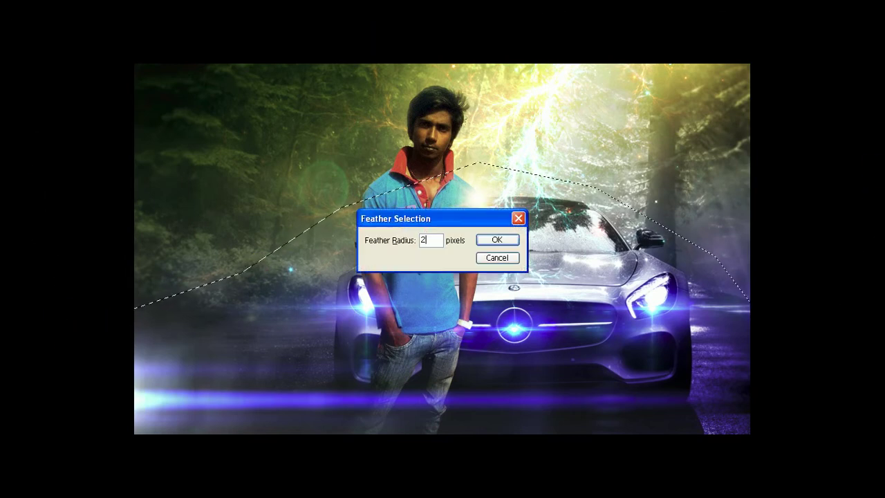
{"action": "key", "text": "Return"}
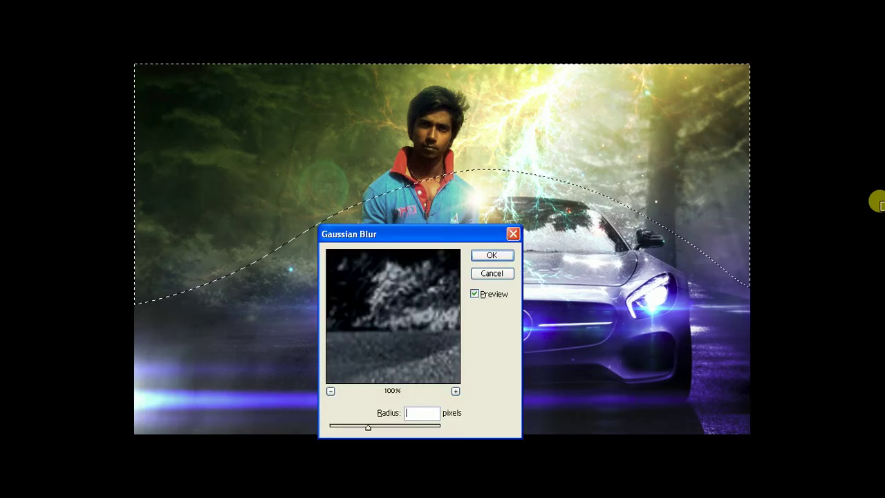
{"action": "type", "text": "12"}
{"action": "key", "text": "BackSpace"}
{"action": "type", "text": "5"}
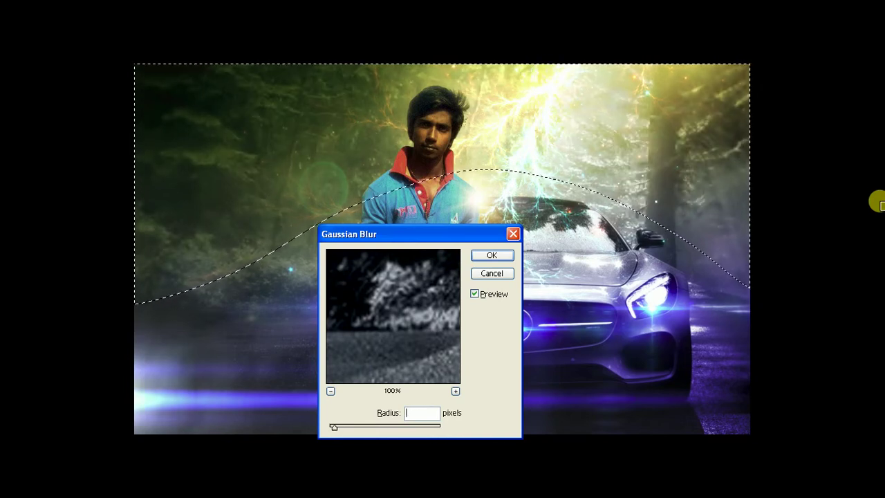
{"action": "key", "text": "Return"}
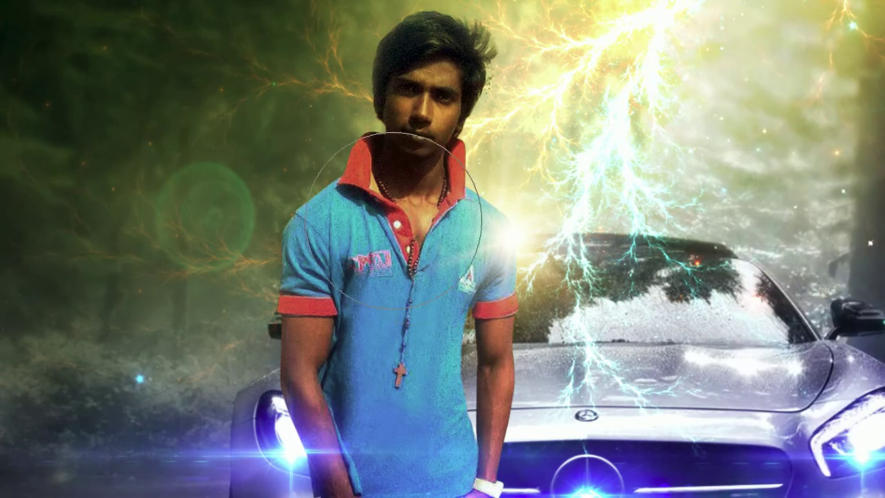
Step: Burn darker shading over the man's shirt and jeans, resizing the brush with [ and ]
{"action": "key", "text": "bracketleft"}
{"action": "key", "text": "bracketleft"}
{"action": "key", "text": "bracketleft"}
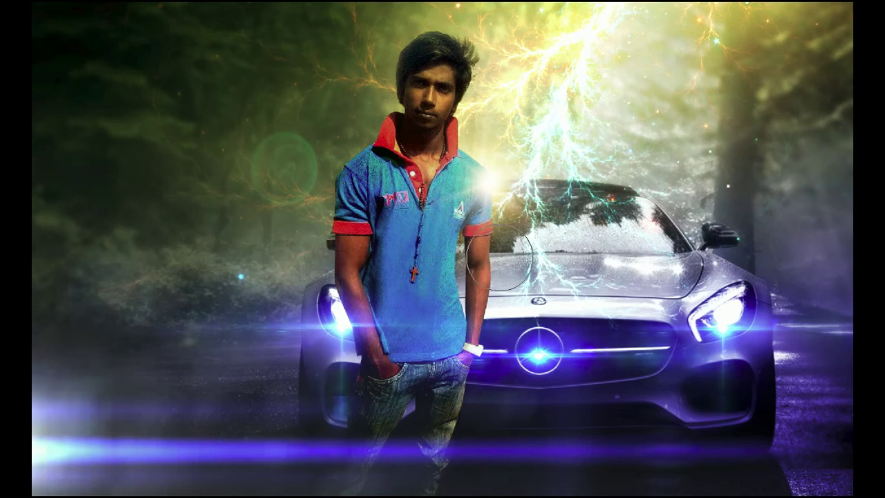
{"action": "key", "text": "bracketleft"}
{"action": "key", "text": "bracketleft"}
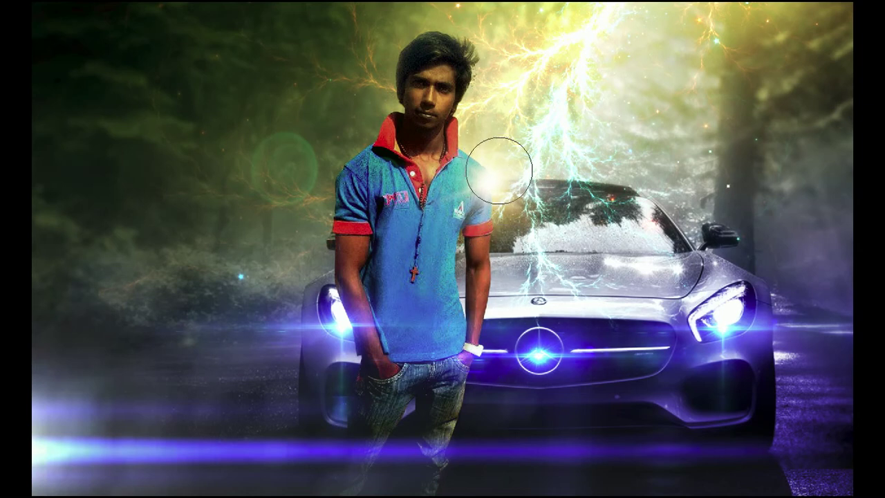
{"action": "key", "text": "bracketleft"}
{"action": "key", "text": "bracketleft"}
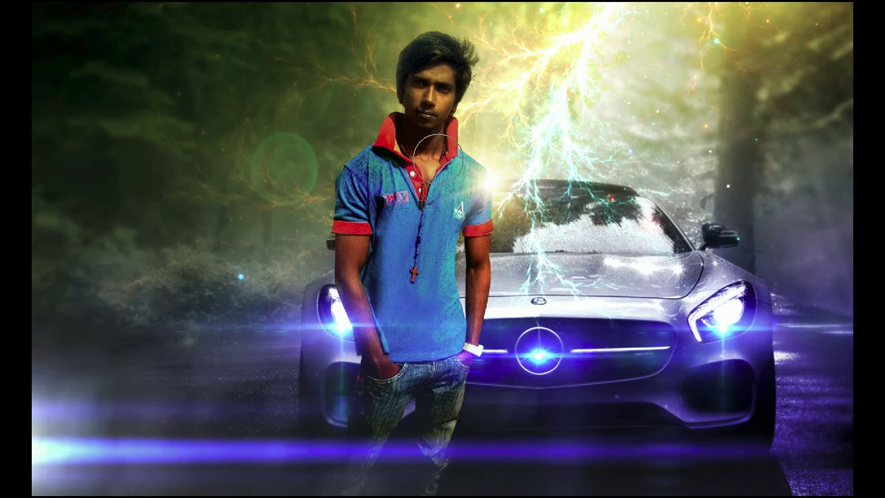
{"action": "key", "text": "bracketright"}
{"action": "key", "text": "bracketright"}
{"action": "key", "text": "bracketright"}
{"action": "key", "text": "bracketright"}
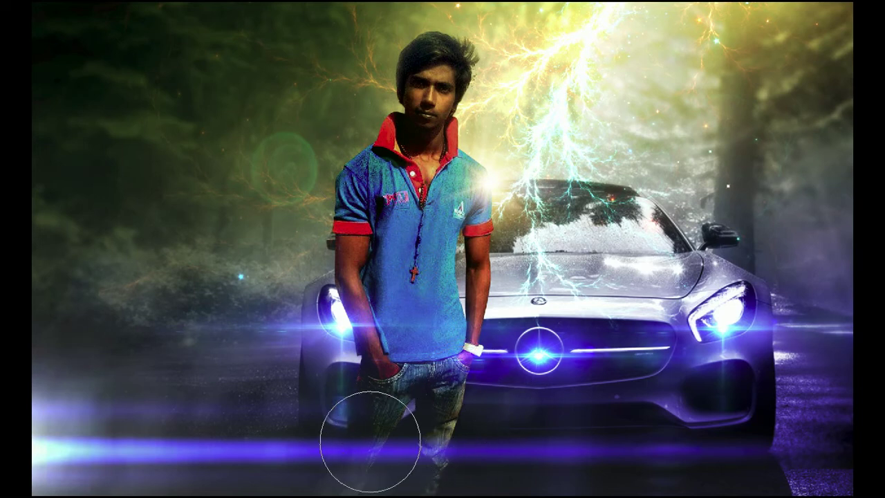
{"action": "key", "text": "Tab"}
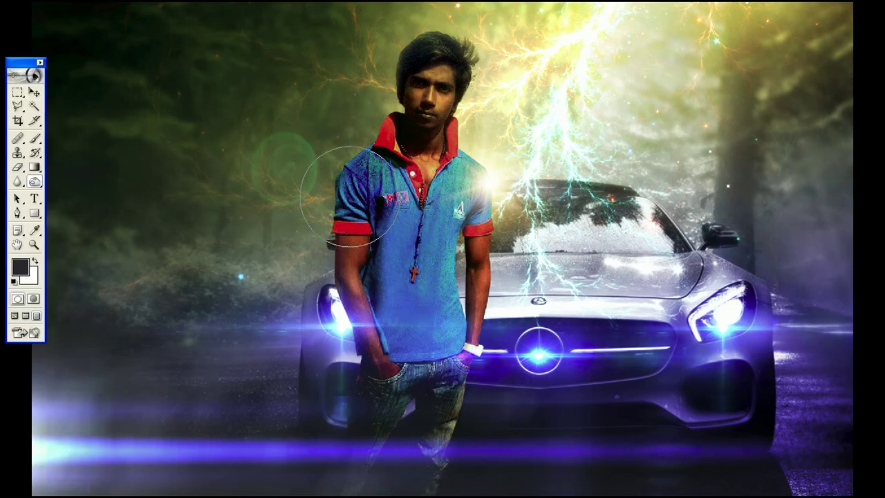
Step: Select the man's layer and zoom in on him for dodging
{"action": "left_click_drag", "start_coordinate": [40, 186], "coordinate": [76, 191]}
{"action": "key", "text": "F7"}
{"action": "key", "text": "F7"}
{"action": "key", "text": "super"}
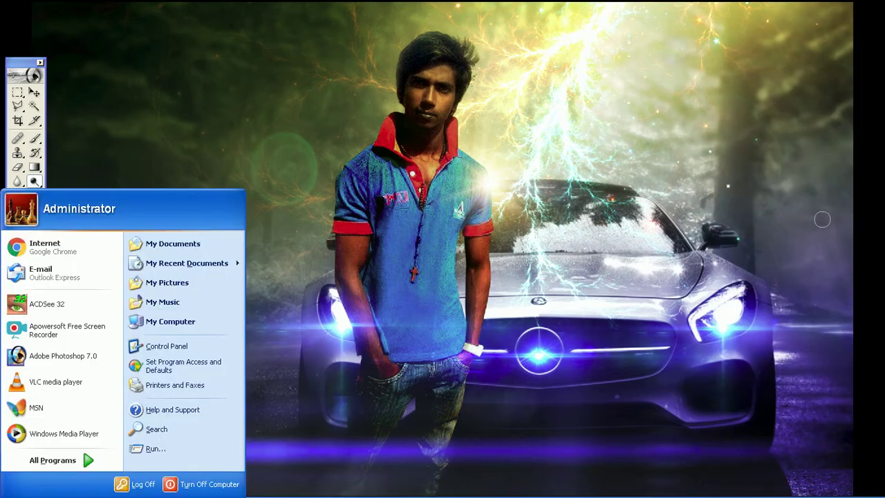
{"action": "key", "text": "super"}
{"action": "key", "text": "super"}
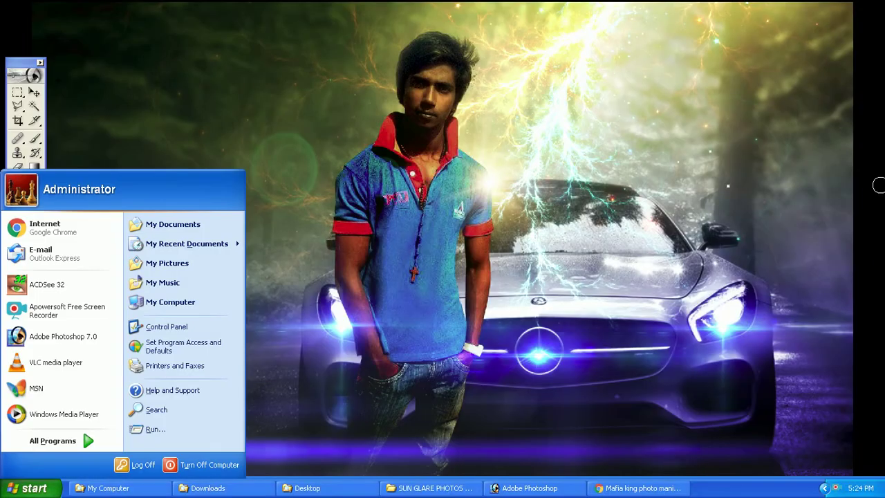
{"action": "key", "text": "super"}
{"action": "left_click", "coordinate": [571, 214]}
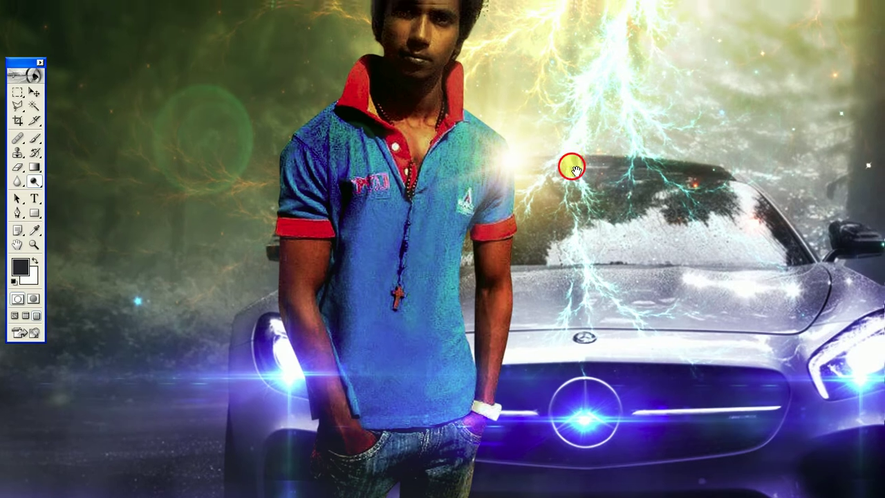
{"action": "key", "text": "F7"}
{"action": "left_click", "coordinate": [795, 218]}
{"action": "key", "text": "F7"}
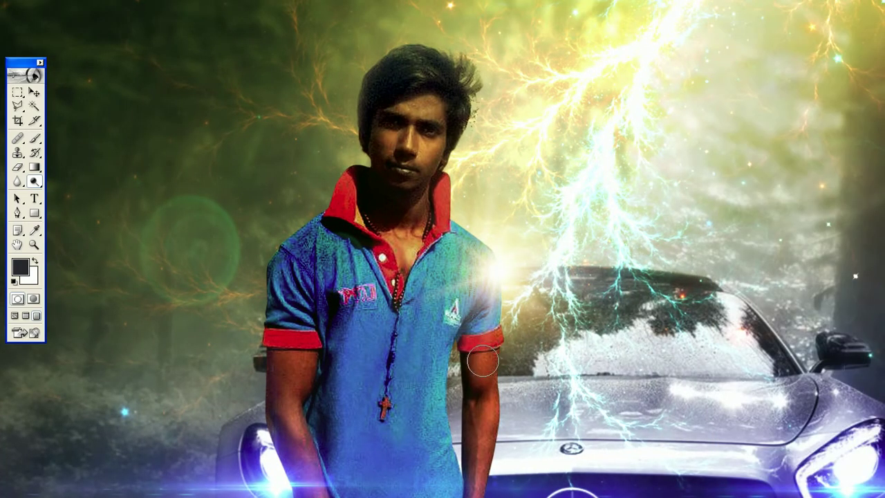
Step: Dodge to brighten both of the man's forearms and his blue shirt
{"action": "left_click_drag", "start_coordinate": [491, 343], "coordinate": [475, 464]}
{"action": "scroll", "coordinate": [482, 399], "scroll_direction": "down", "scroll_amount": 4}
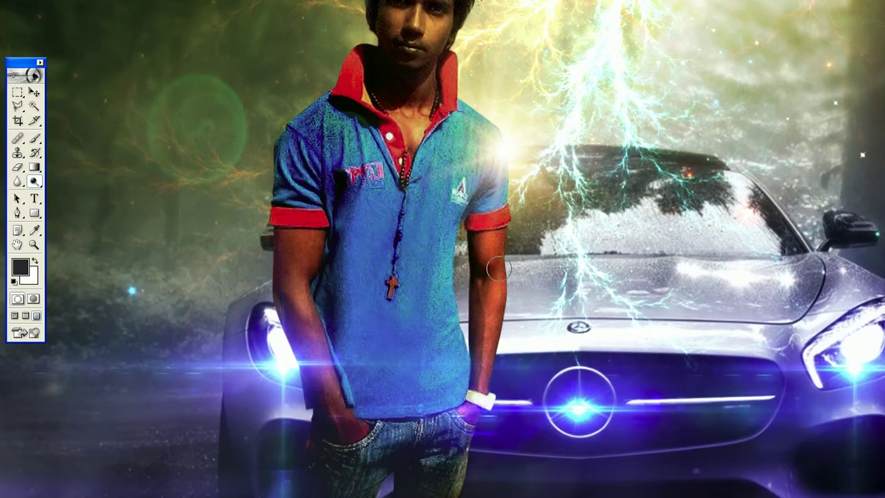
{"action": "left_click_drag", "start_coordinate": [492, 280], "coordinate": [467, 421]}
{"action": "scroll", "coordinate": [455, 435], "scroll_direction": "up", "scroll_amount": 2}
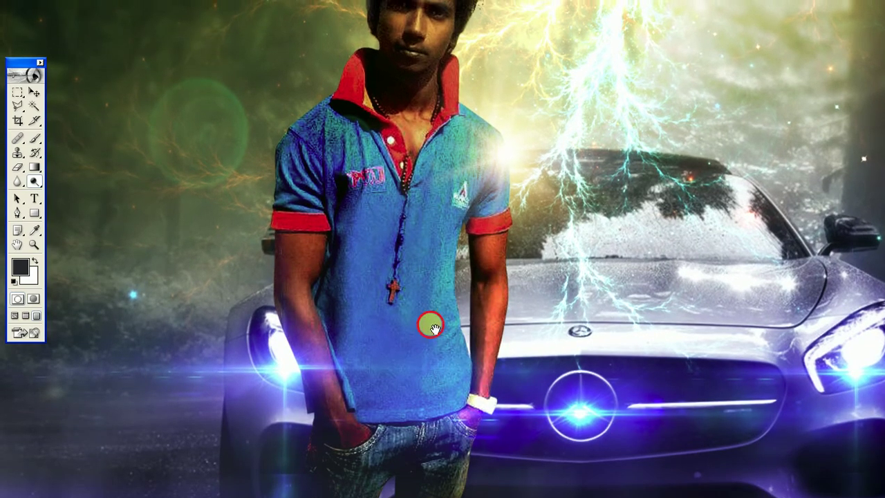
{"action": "left_click_drag", "start_coordinate": [320, 335], "coordinate": [366, 480]}
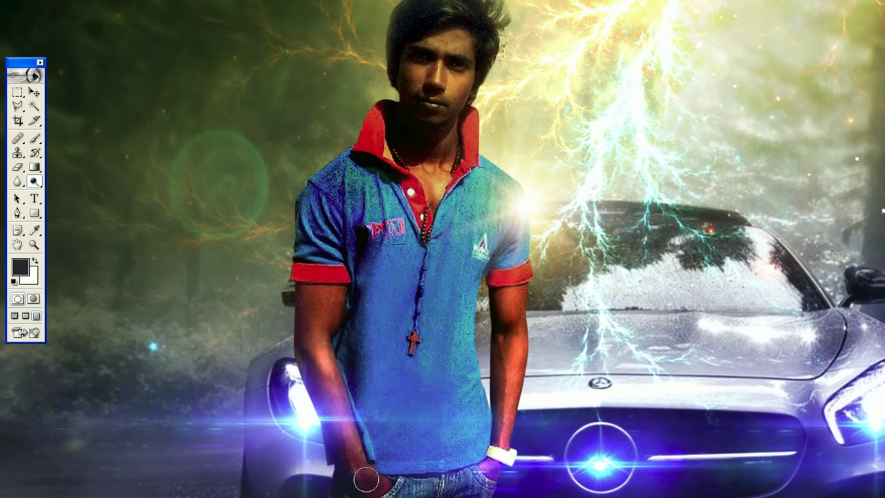
{"action": "left_click_drag", "start_coordinate": [521, 312], "coordinate": [518, 350]}
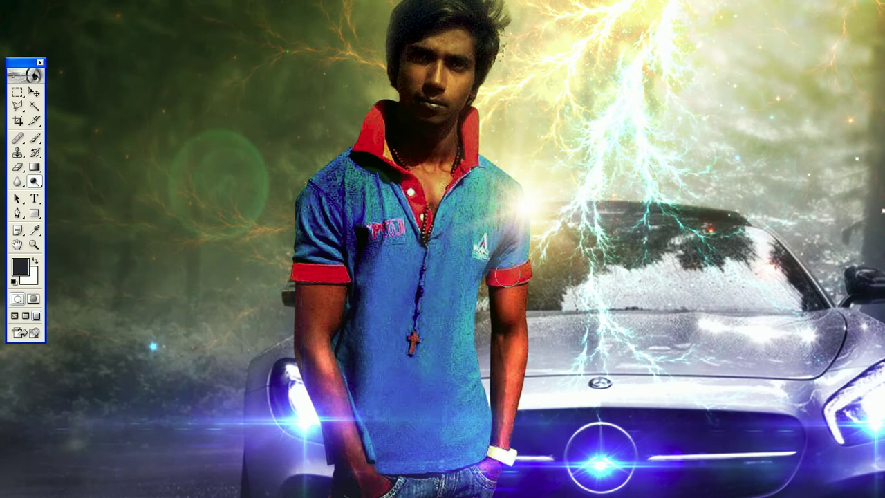
{"action": "left_click_drag", "start_coordinate": [515, 275], "coordinate": [504, 440]}
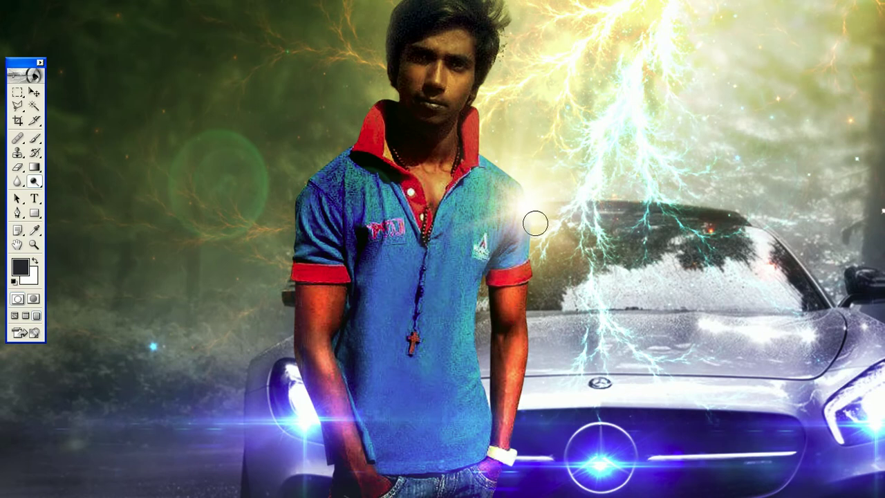
{"action": "left_click_drag", "start_coordinate": [492, 207], "coordinate": [467, 405]}
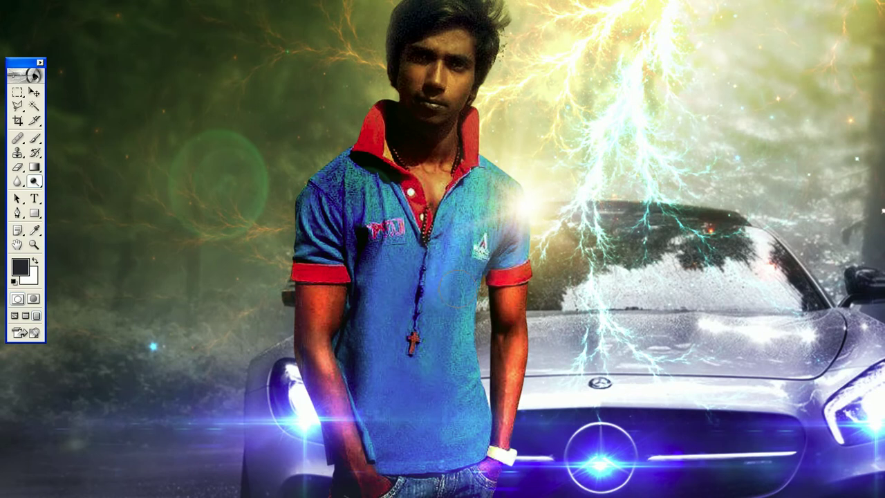
{"action": "mouse_move", "coordinate": [464, 236]}
{"action": "left_mouse_down"}
{"action": "mouse_move", "coordinate": [432, 391]}
{"action": "mouse_move", "coordinate": [450, 408]}
{"action": "mouse_move", "coordinate": [448, 452]}
{"action": "mouse_move", "coordinate": [419, 367]}
{"action": "mouse_move", "coordinate": [432, 395]}
{"action": "mouse_move", "coordinate": [432, 435]}
{"action": "mouse_move", "coordinate": [487, 346]}
{"action": "mouse_move", "coordinate": [395, 434]}
{"action": "left_mouse_up"}
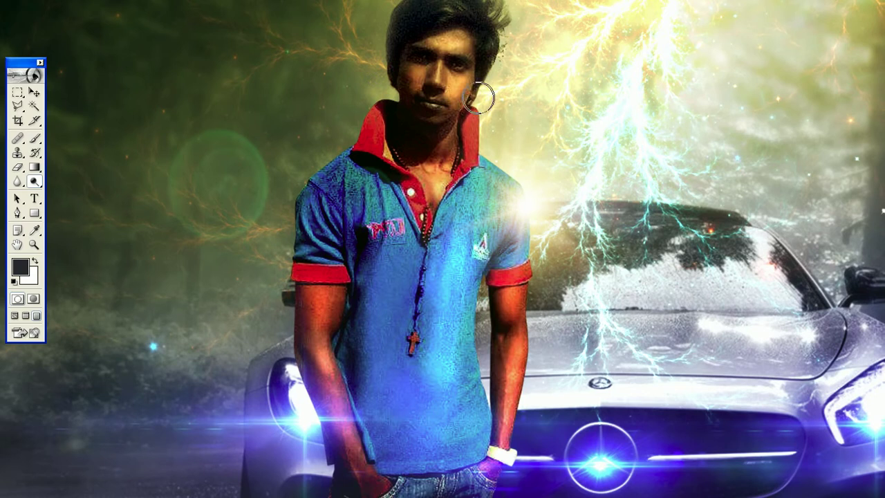
Step: Lighten the hair's right edge, shirt and jeans, then bring maxresdefault.jpg to the front
{"action": "key", "text": "bracketright"}
{"action": "key", "text": "bracketright"}
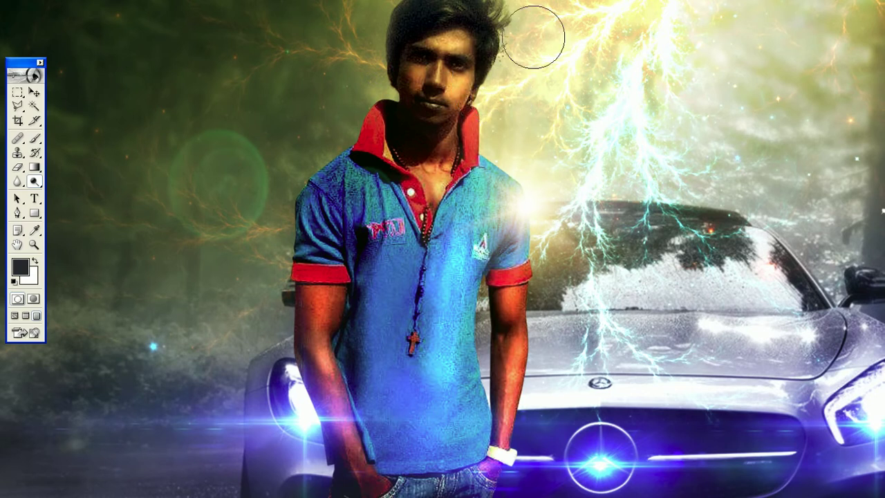
{"action": "scroll", "coordinate": [522, 201], "scroll_direction": "up", "scroll_amount": 2}
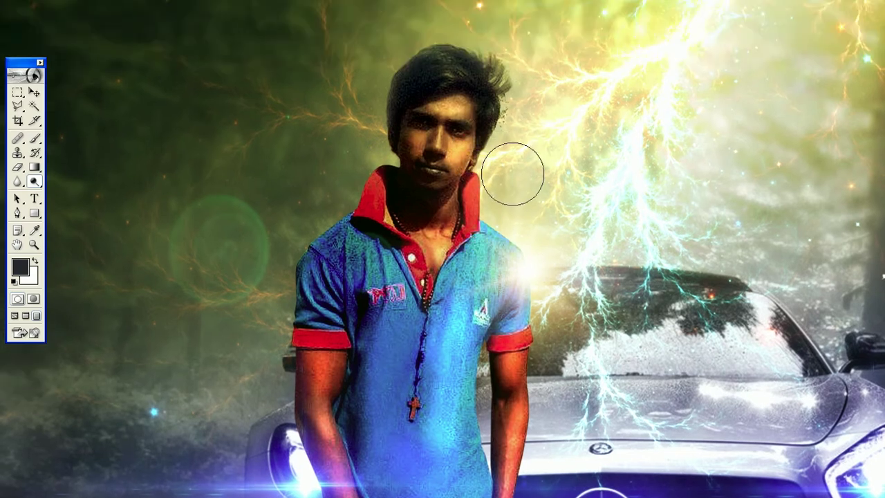
{"action": "left_click_drag", "start_coordinate": [512, 174], "coordinate": [493, 35]}
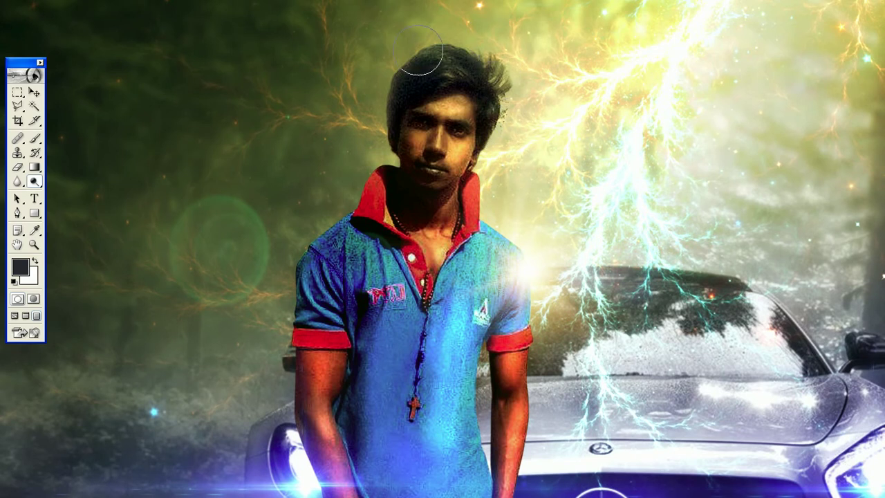
{"action": "left_click_drag", "start_coordinate": [419, 49], "coordinate": [524, 92]}
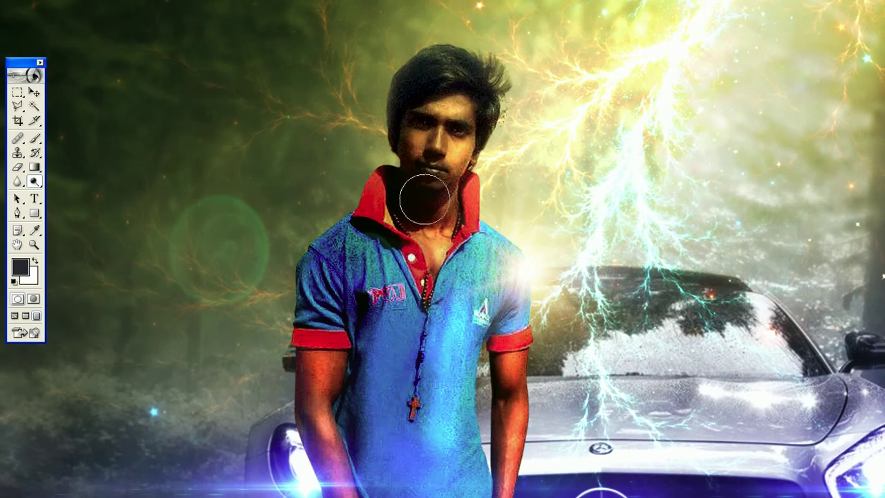
{"action": "key", "text": "ctrl+minus"}
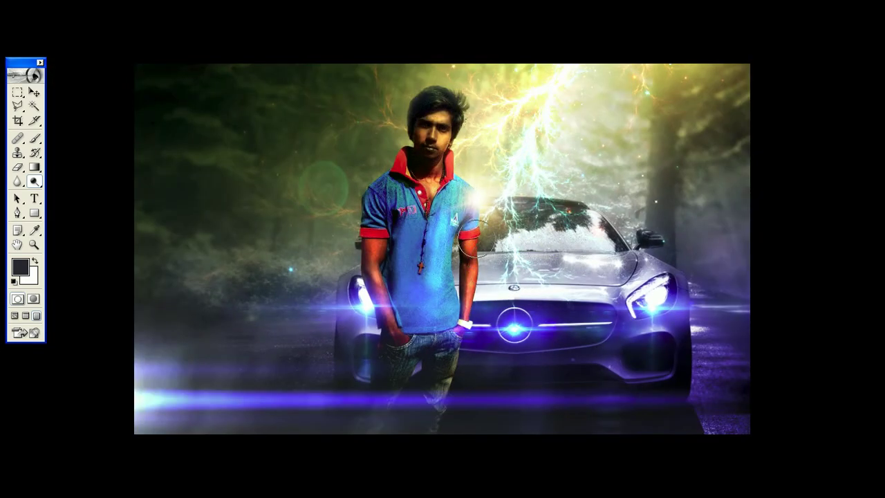
{"action": "left_click_drag", "start_coordinate": [447, 226], "coordinate": [462, 322]}
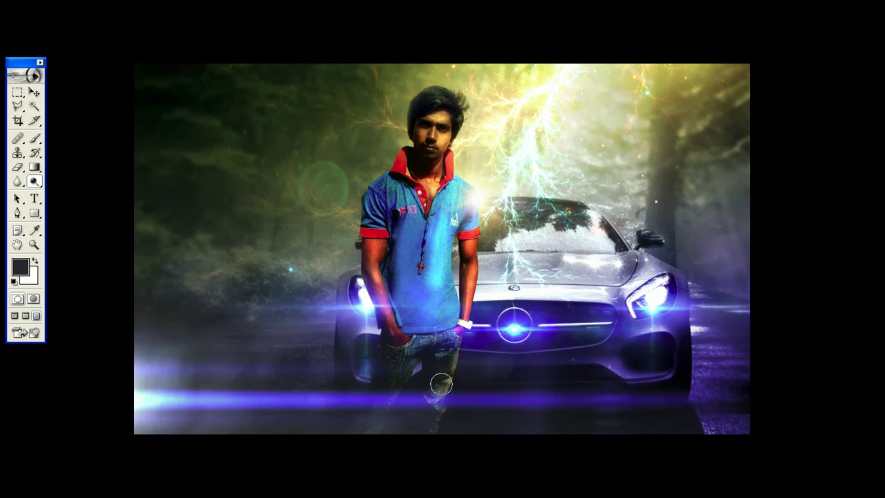
{"action": "left_click_drag", "start_coordinate": [442, 385], "coordinate": [450, 370]}
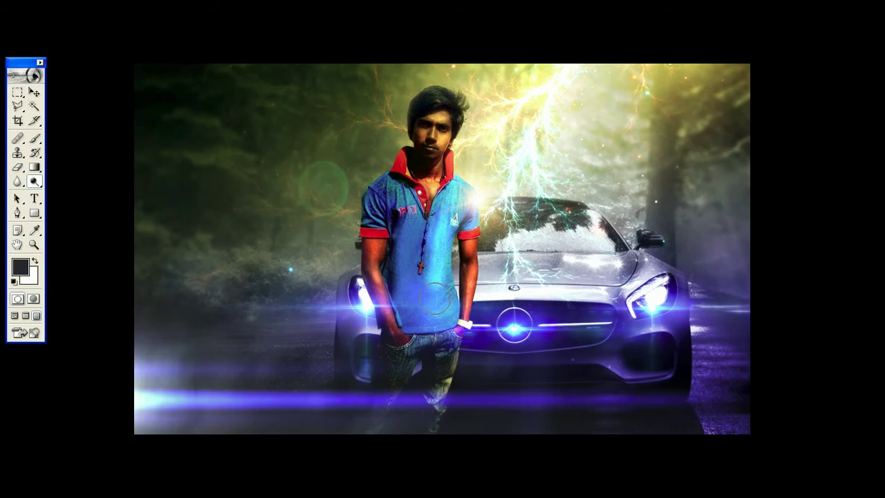
{"action": "left_click_drag", "start_coordinate": [419, 305], "coordinate": [447, 348]}
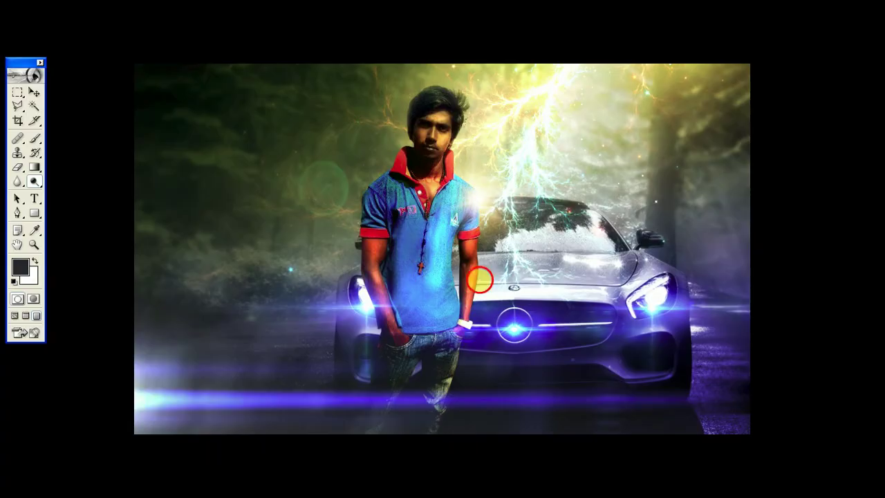
{"action": "key", "text": "f"}
{"action": "left_click_drag", "start_coordinate": [625, 124], "coordinate": [685, 201]}
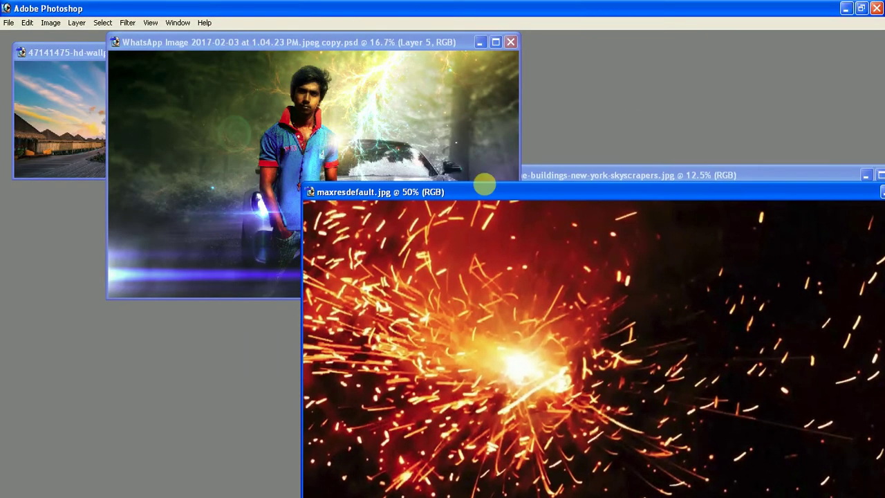
Step: Copy the sparks image into the composite, rotate it 180° and place it lower right
{"action": "left_click_drag", "start_coordinate": [484, 293], "coordinate": [508, 223]}
{"action": "key", "text": "f"}
{"action": "key", "text": "f"}
{"action": "key", "text": "ctrl+plus"}
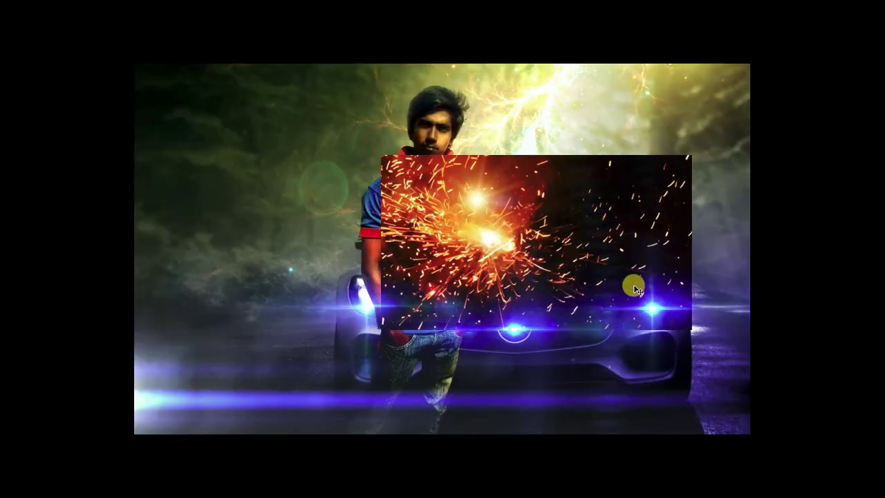
{"action": "key", "text": "ctrl+t"}
{"action": "right_click", "coordinate": [652, 249]}
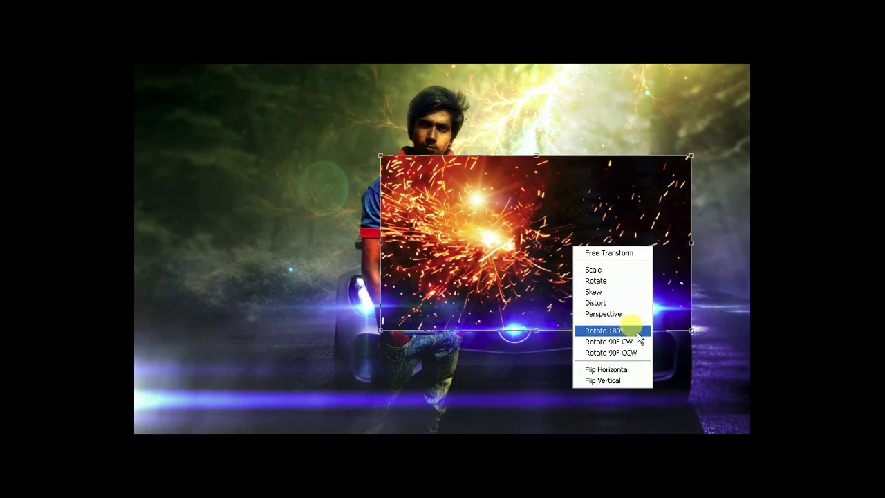
{"action": "left_click", "coordinate": [632, 328]}
{"action": "left_click_drag", "start_coordinate": [600, 294], "coordinate": [641, 306]}
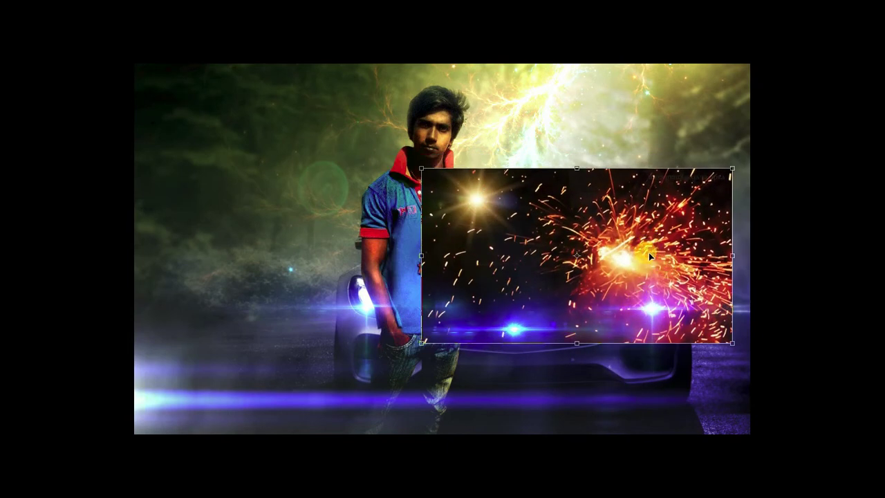
{"action": "left_click_drag", "start_coordinate": [649, 253], "coordinate": [718, 352]}
{"action": "key", "text": "Return"}
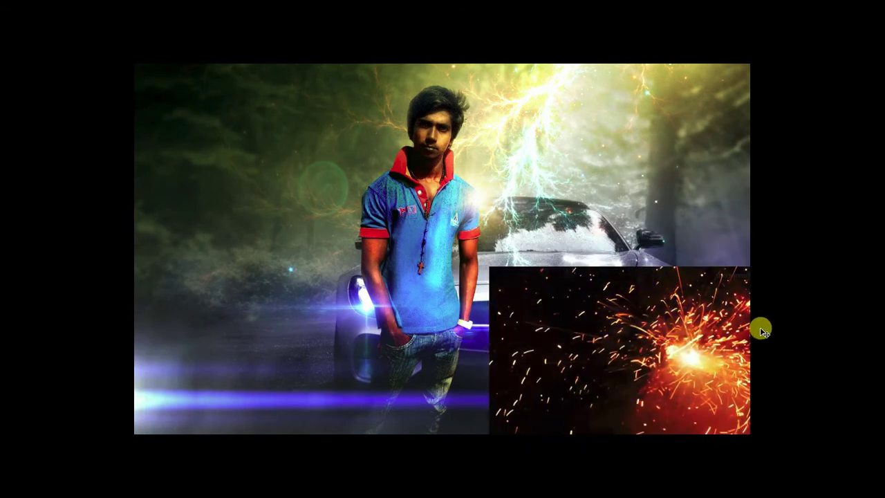
Step: Set the sparks layer to Screen blending and reposition it
{"action": "key", "text": "F7"}
{"action": "left_click", "coordinate": [750, 46]}
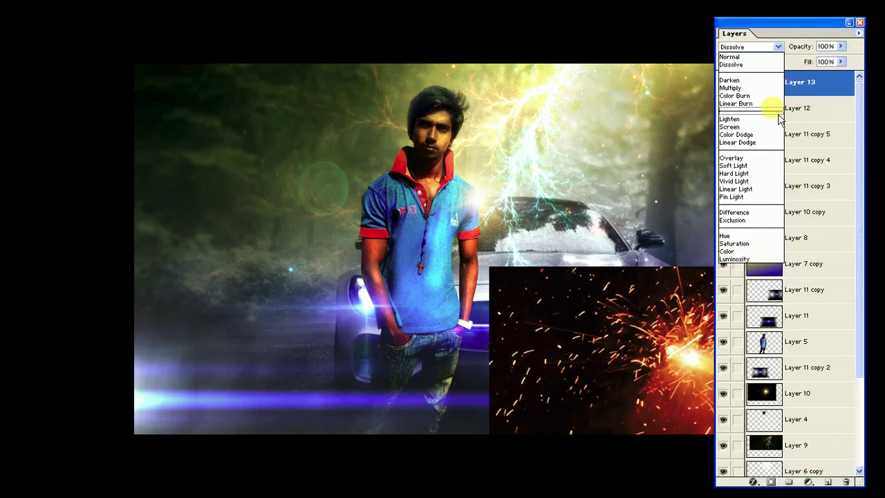
{"action": "left_click", "coordinate": [733, 126]}
{"action": "key", "text": "F7"}
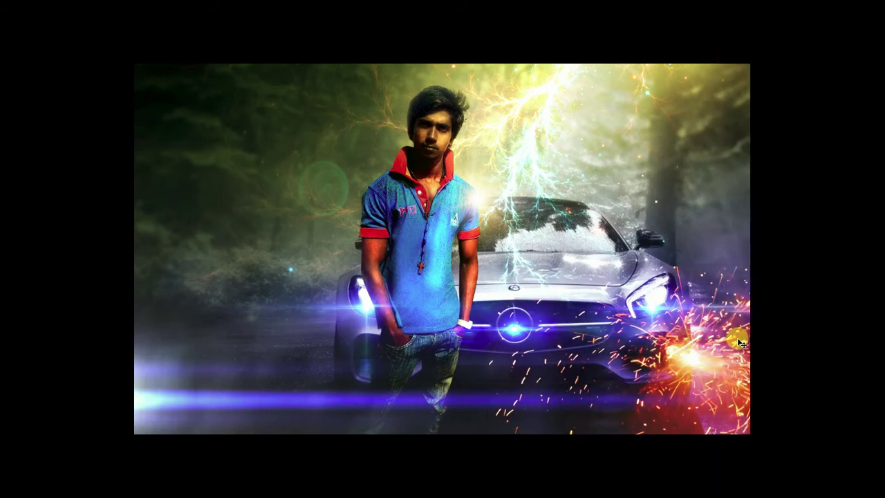
{"action": "mouse_move", "coordinate": [738, 342]}
{"action": "left_mouse_down"}
{"action": "mouse_move", "coordinate": [779, 447]}
{"action": "mouse_move", "coordinate": [701, 409]}
{"action": "mouse_move", "coordinate": [449, 447]}
{"action": "mouse_move", "coordinate": [648, 393]}
{"action": "mouse_move", "coordinate": [622, 346]}
{"action": "mouse_move", "coordinate": [573, 292]}
{"action": "left_mouse_up"}
Step: Flip the sparks vertically, then move, rotate and enlarge them over the lower-left foreground
{"action": "mouse_move", "coordinate": [573, 406]}
{"action": "left_mouse_down"}
{"action": "mouse_move", "coordinate": [498, 202]}
{"action": "mouse_move", "coordinate": [549, 452]}
{"action": "left_mouse_up"}
{"action": "right_click", "coordinate": [468, 423]}
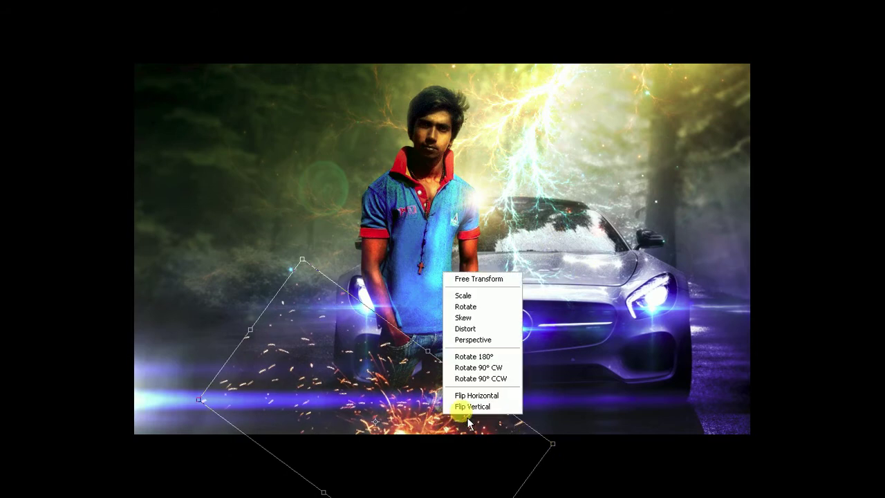
{"action": "left_click", "coordinate": [467, 408]}
{"action": "mouse_move", "coordinate": [466, 394]}
{"action": "left_mouse_down"}
{"action": "mouse_move", "coordinate": [370, 453]}
{"action": "mouse_move", "coordinate": [403, 431]}
{"action": "mouse_move", "coordinate": [401, 450]}
{"action": "mouse_move", "coordinate": [350, 453]}
{"action": "left_mouse_up"}
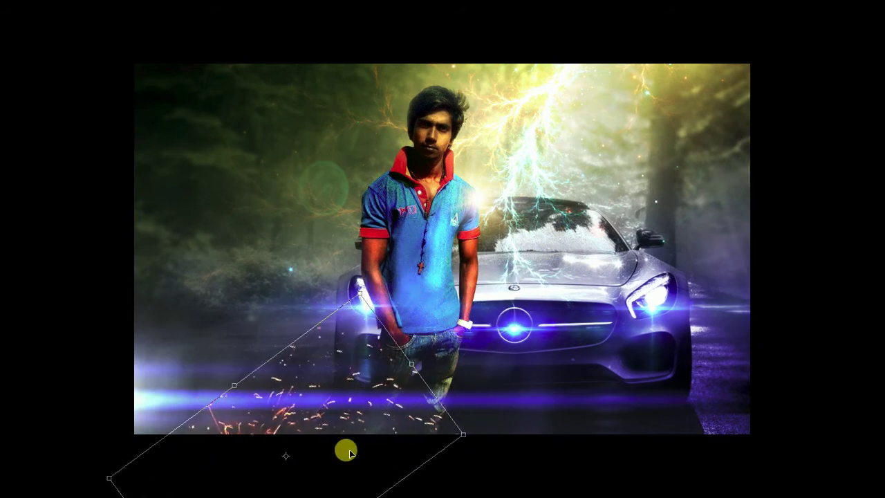
{"action": "mouse_move", "coordinate": [494, 439]}
{"action": "left_mouse_down"}
{"action": "mouse_move", "coordinate": [359, 432]}
{"action": "mouse_move", "coordinate": [352, 446]}
{"action": "mouse_move", "coordinate": [362, 452]}
{"action": "mouse_move", "coordinate": [334, 452]}
{"action": "left_mouse_up"}
{"action": "mouse_move", "coordinate": [443, 445]}
{"action": "left_mouse_down"}
{"action": "mouse_move", "coordinate": [441, 456]}
{"action": "mouse_move", "coordinate": [474, 457]}
{"action": "left_mouse_up"}
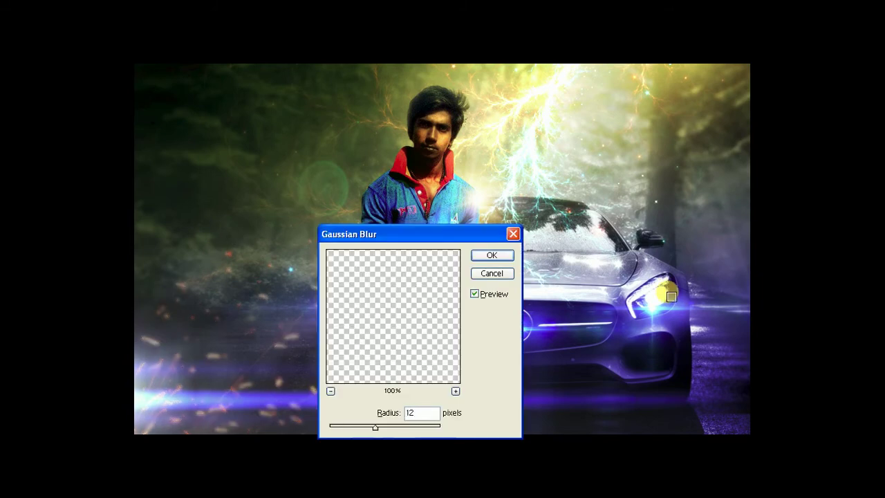
Step: Soften the sparks with an 8-pixel Gaussian Blur
{"action": "key", "text": "BackSpace"}
{"action": "key", "text": "BackSpace"}
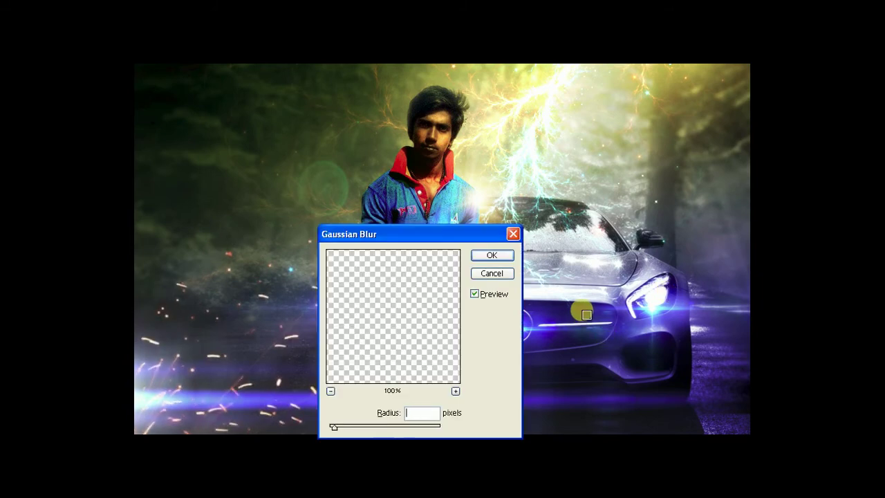
{"action": "type", "text": "8"}
{"action": "key", "text": "Return"}
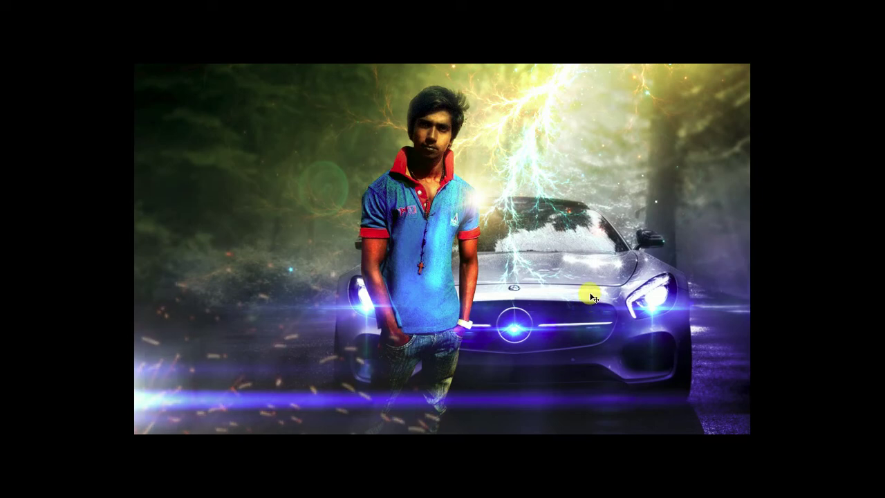
Step: Rotate the particle layer 180° twice, moving and tilting it across the right side
{"action": "key", "text": "ctrl+t"}
{"action": "right_click", "coordinate": [449, 331]}
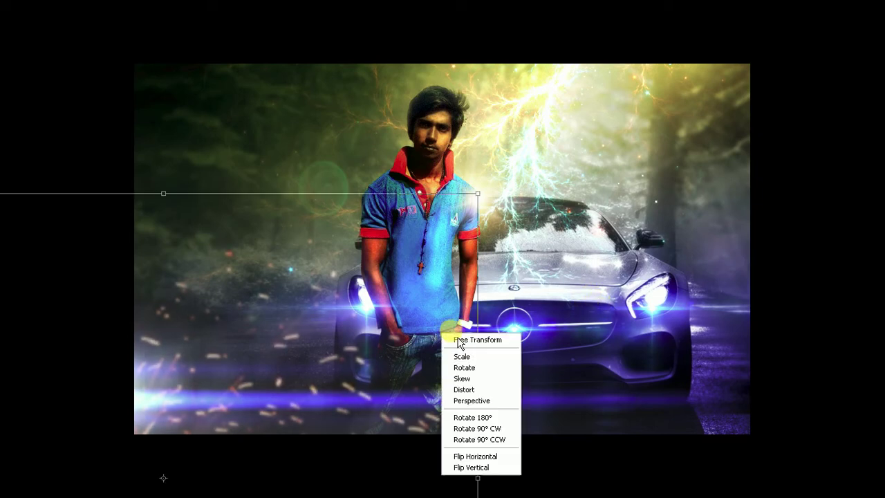
{"action": "left_click", "coordinate": [482, 415]}
{"action": "mouse_move", "coordinate": [483, 415]}
{"action": "left_mouse_down"}
{"action": "mouse_move", "coordinate": [812, 406]}
{"action": "mouse_move", "coordinate": [685, 381]}
{"action": "mouse_move", "coordinate": [777, 320]}
{"action": "mouse_move", "coordinate": [716, 310]}
{"action": "mouse_move", "coordinate": [737, 332]}
{"action": "mouse_move", "coordinate": [555, 276]}
{"action": "mouse_move", "coordinate": [632, 352]}
{"action": "mouse_move", "coordinate": [576, 317]}
{"action": "mouse_move", "coordinate": [494, 311]}
{"action": "left_mouse_up"}
{"action": "right_click", "coordinate": [627, 270]}
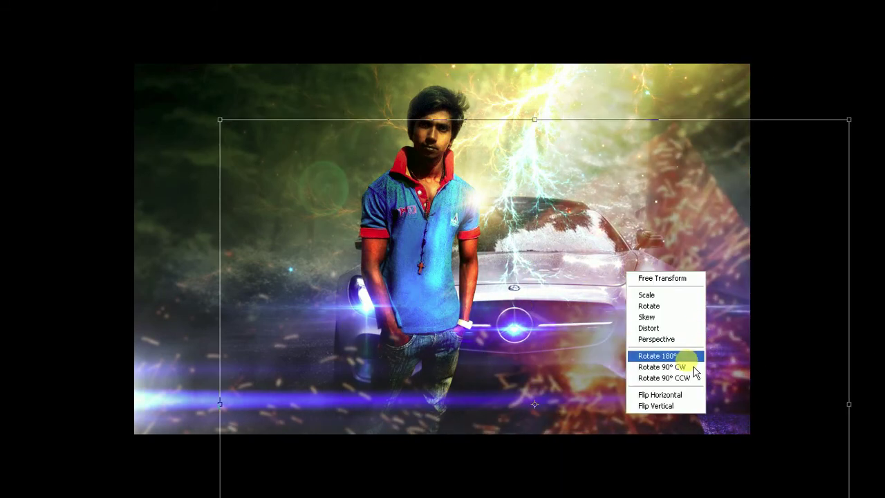
{"action": "left_click", "coordinate": [681, 356]}
{"action": "left_click_drag", "start_coordinate": [542, 286], "coordinate": [796, 311]}
{"action": "mouse_move", "coordinate": [345, 245]}
{"action": "left_mouse_down"}
{"action": "mouse_move", "coordinate": [727, 389]}
{"action": "mouse_move", "coordinate": [785, 387]}
{"action": "mouse_move", "coordinate": [784, 304]}
{"action": "mouse_move", "coordinate": [314, 425]}
{"action": "mouse_move", "coordinate": [638, 450]}
{"action": "mouse_move", "coordinate": [386, 329]}
{"action": "mouse_move", "coordinate": [429, 411]}
{"action": "mouse_move", "coordinate": [379, 377]}
{"action": "mouse_move", "coordinate": [470, 316]}
{"action": "mouse_move", "coordinate": [754, 350]}
{"action": "mouse_move", "coordinate": [723, 322]}
{"action": "mouse_move", "coordinate": [753, 332]}
{"action": "mouse_move", "coordinate": [725, 296]}
{"action": "left_mouse_up"}
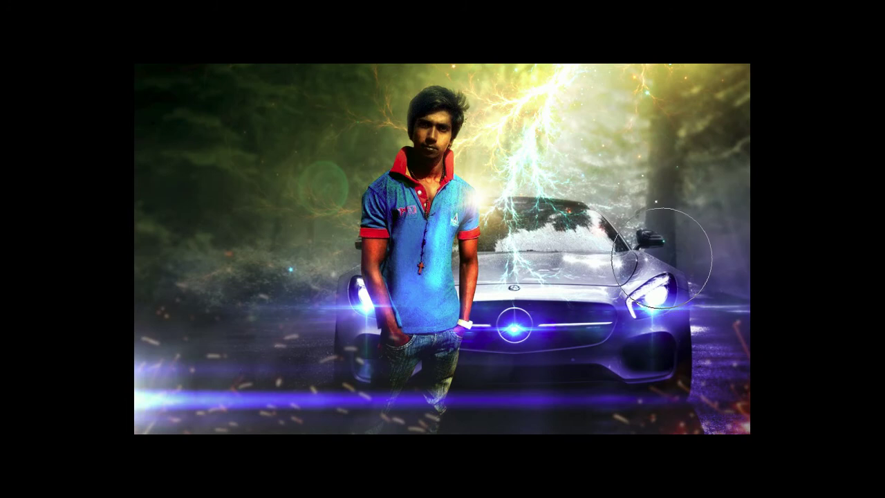
Step: Choose a soft round brush enlarged to about 128 px
{"action": "right_click", "coordinate": [630, 242]}
{"action": "double_click", "coordinate": [450, 209]}
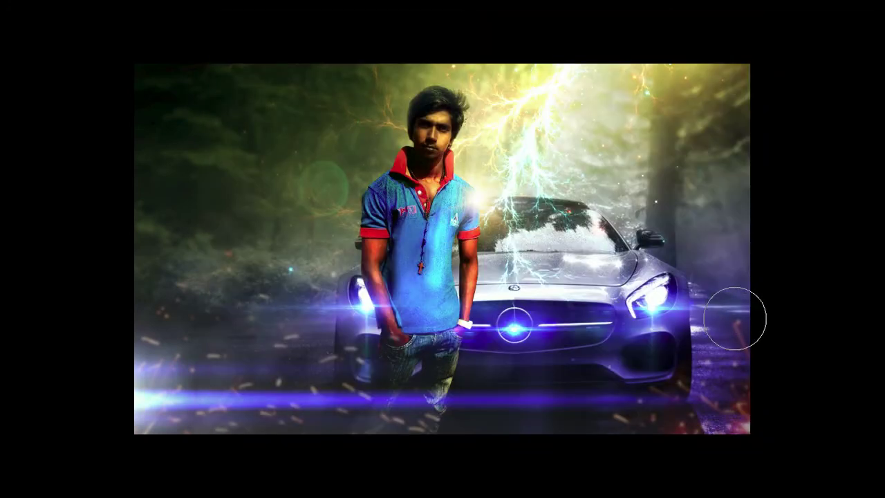
{"action": "key", "text": "]"}
{"action": "key", "text": "]"}
{"action": "key", "text": "]"}
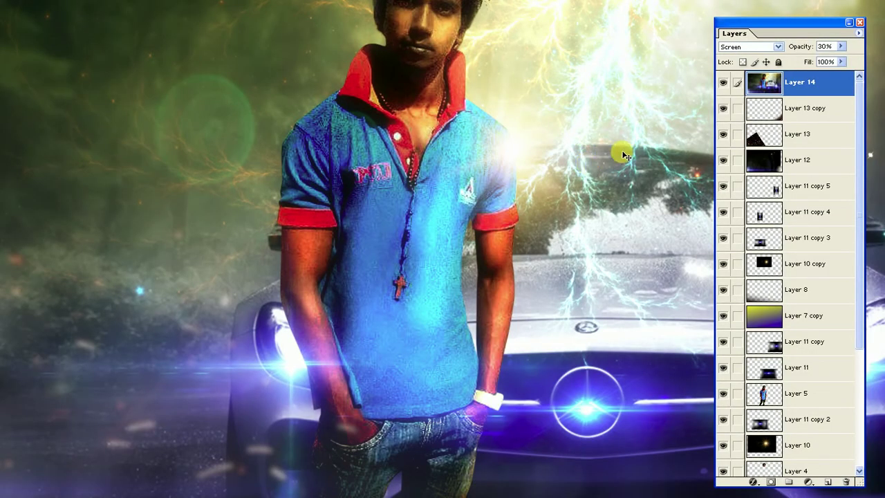
Step: Duplicate the man's Layer 5 with Ctrl+J and reselect the original, showing the Swatches
{"action": "left_click", "coordinate": [789, 392]}
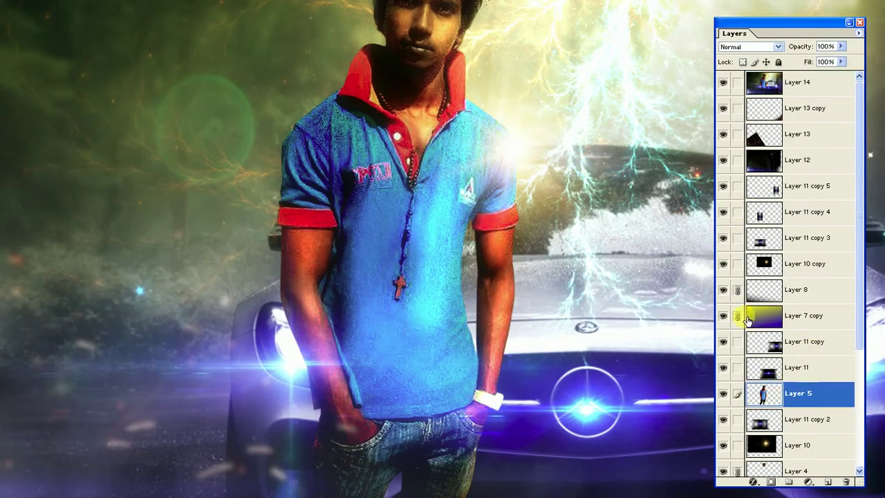
{"action": "left_click_drag", "start_coordinate": [737, 289], "coordinate": [740, 492]}
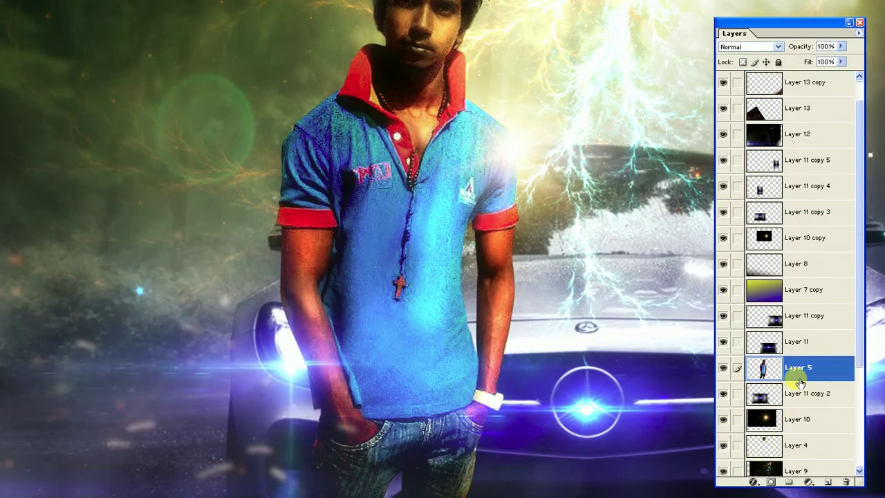
{"action": "key", "text": "ctrl+j"}
{"action": "left_click", "coordinate": [797, 400]}
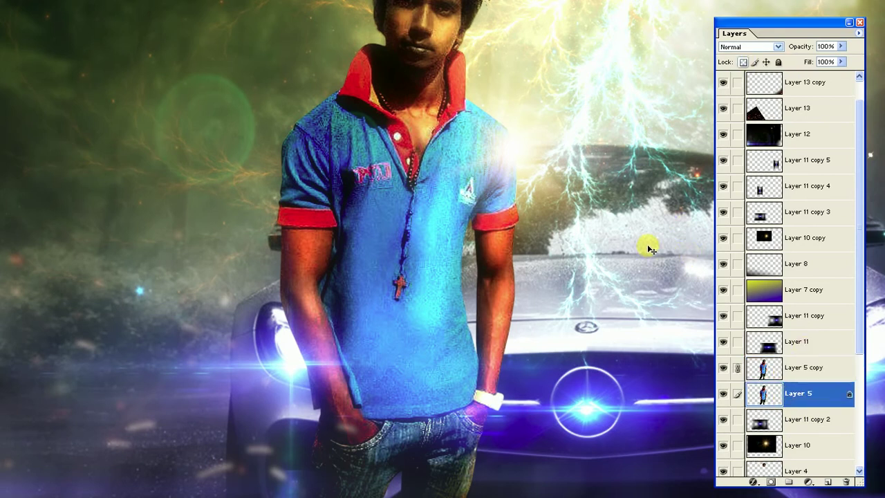
{"action": "key", "text": "alt+w"}
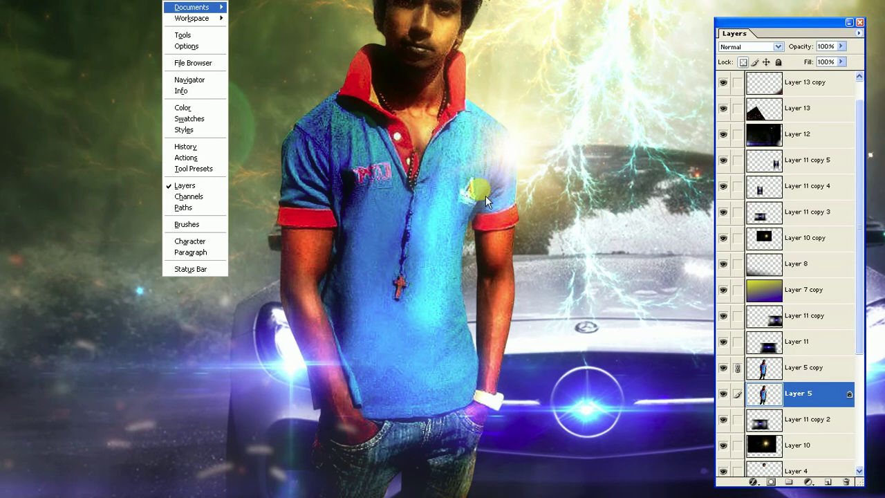
{"action": "key", "text": "w"}
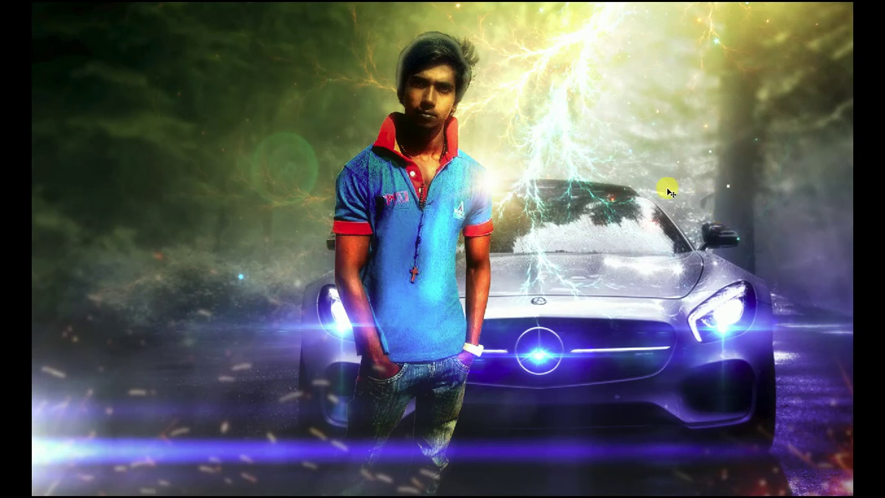
Step: Move Layer 5 one step down the stack and back up
{"action": "key", "text": "F7"}
{"action": "key", "text": "ctrl+bracketleft"}
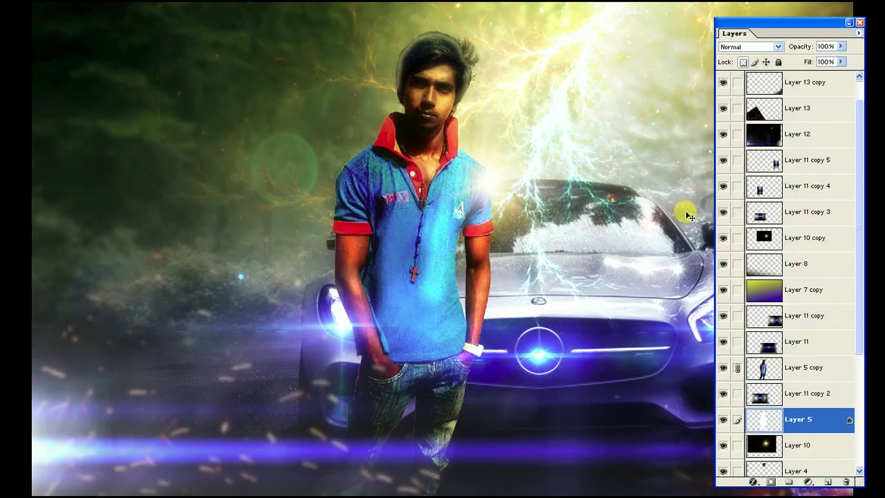
{"action": "key", "text": "ctrl+bracketright"}
{"action": "key", "text": "Tab"}
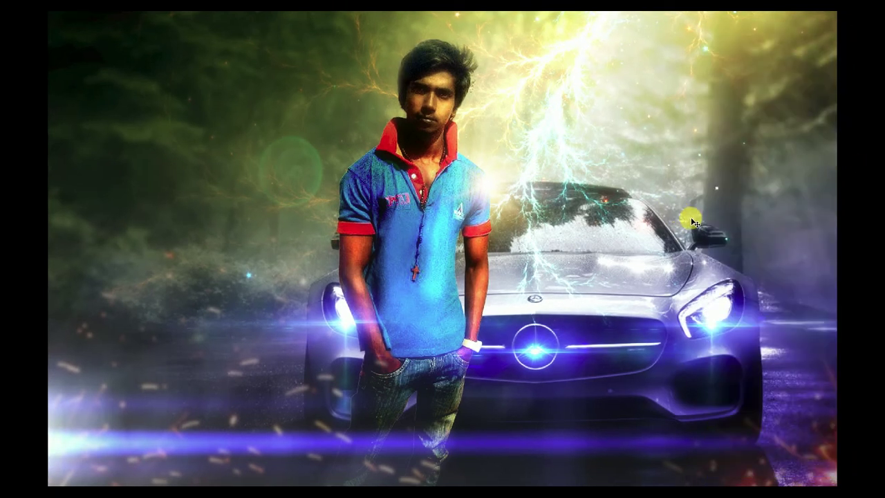
Step: Dismiss the locked linked-layers error and unlink the lower layers from Layer 5
{"action": "key", "text": "Up"}
{"action": "key", "text": "Return"}
{"action": "key", "text": "Tab"}
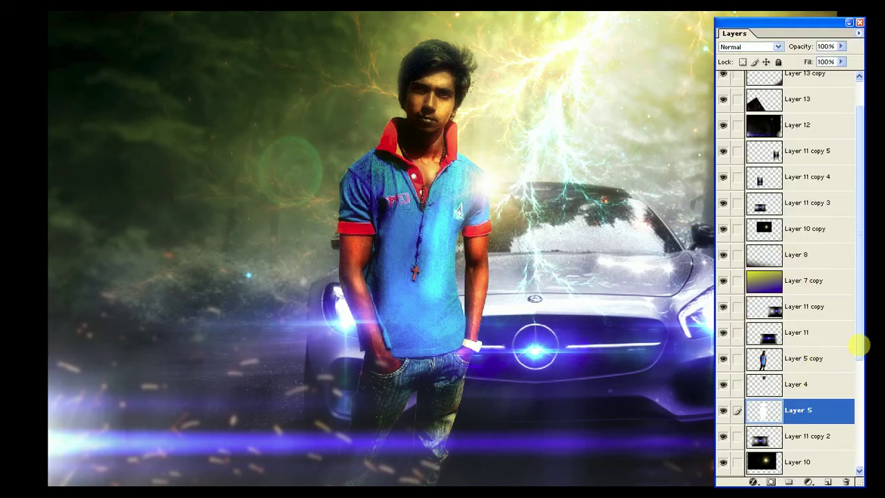
{"action": "left_click_drag", "start_coordinate": [859, 345], "coordinate": [858, 477]}
{"action": "left_click_drag", "start_coordinate": [737, 359], "coordinate": [737, 463]}
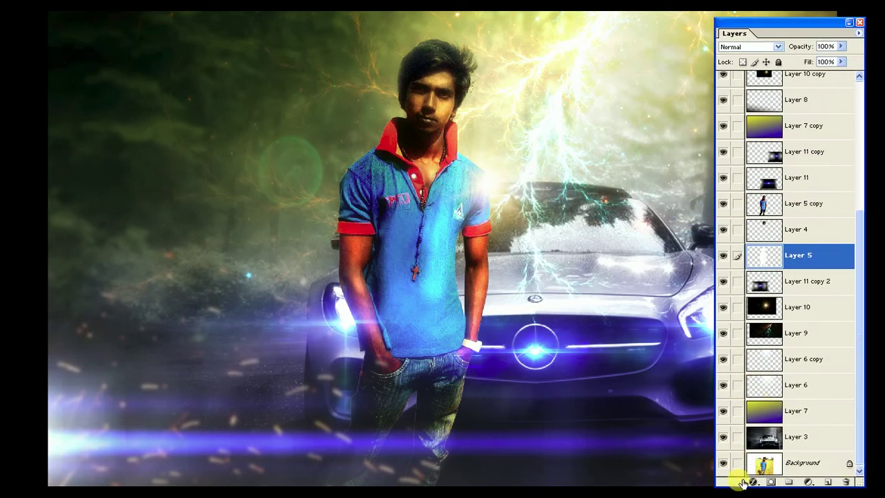
{"action": "key", "text": "Tab"}
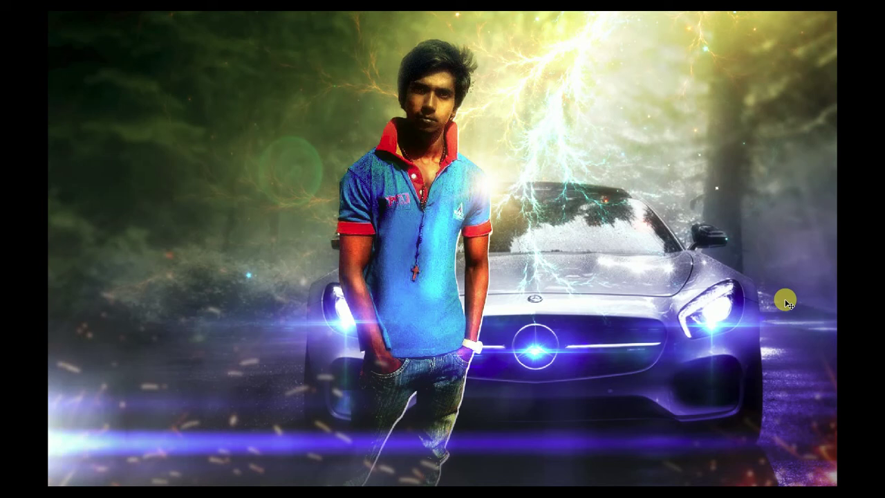
Step: Blur Layer 5's white silhouette with a 45-pixel Gaussian Blur radius
{"action": "key", "text": "alt+t"}
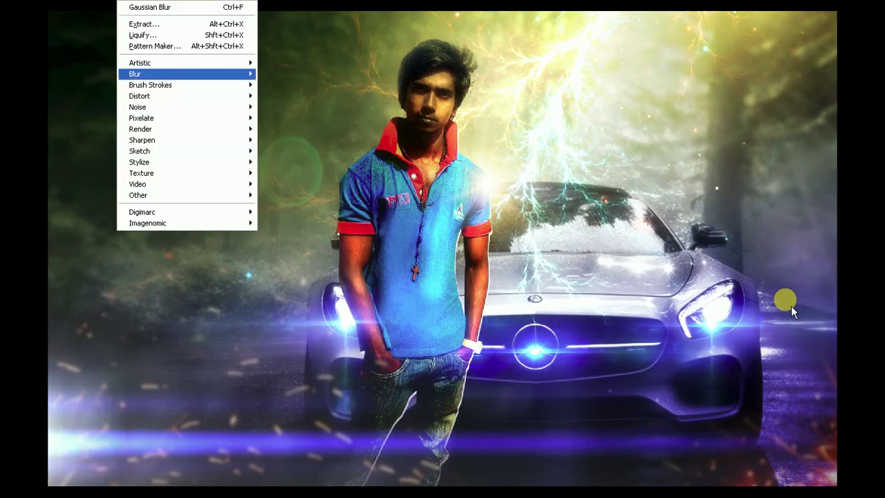
{"action": "key", "text": "Right"}
{"action": "key", "text": "Return"}
{"action": "type", "text": "35"}
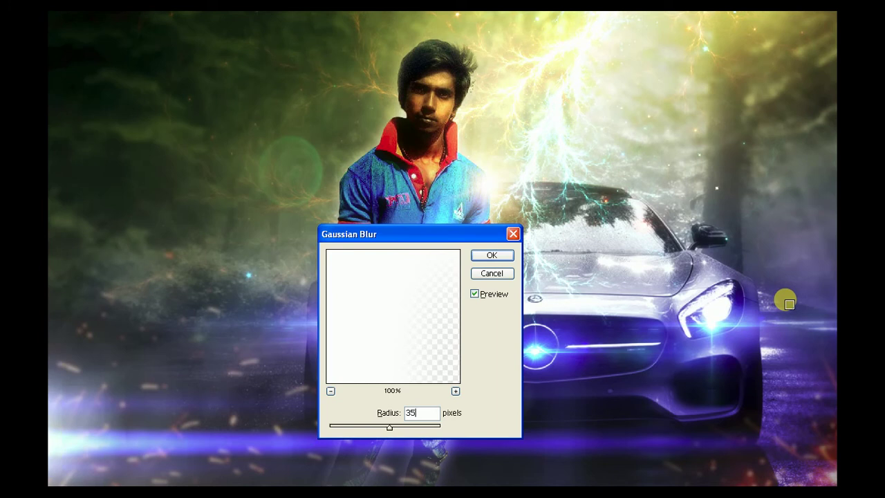
{"action": "left_click_drag", "start_coordinate": [435, 233], "coordinate": [250, 224]}
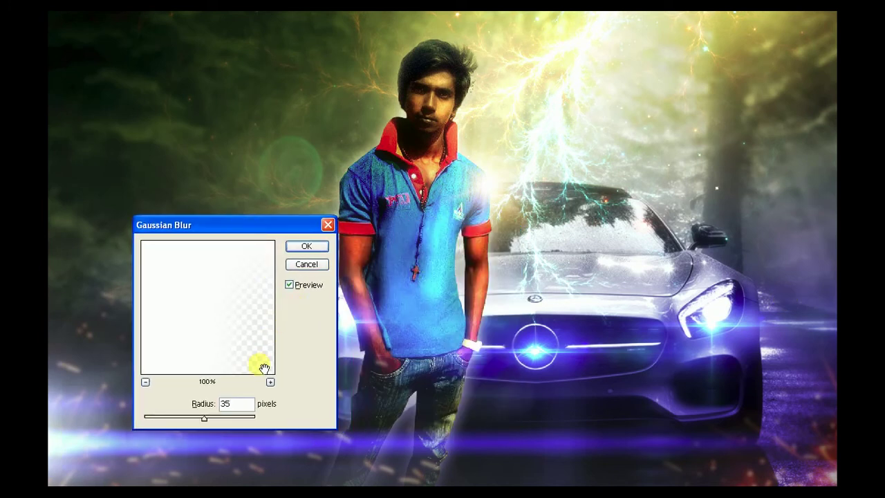
{"action": "left_click_drag", "start_coordinate": [219, 425], "coordinate": [224, 425]}
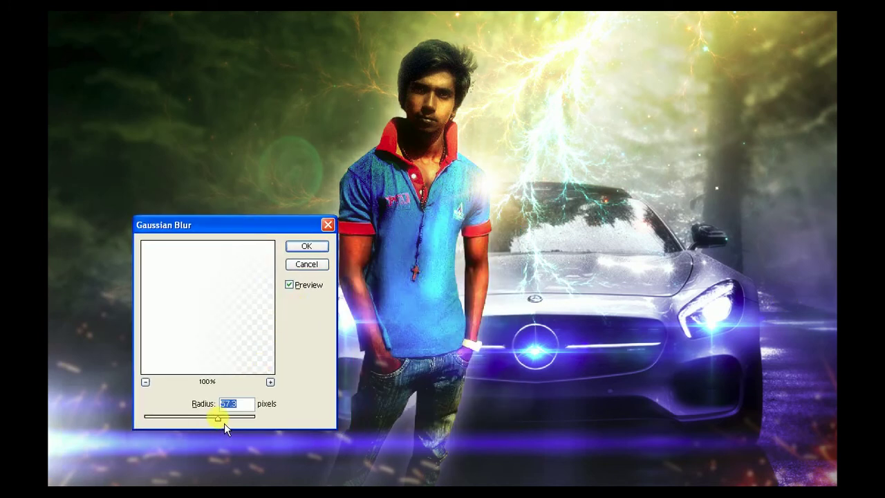
{"action": "type", "text": "4"}
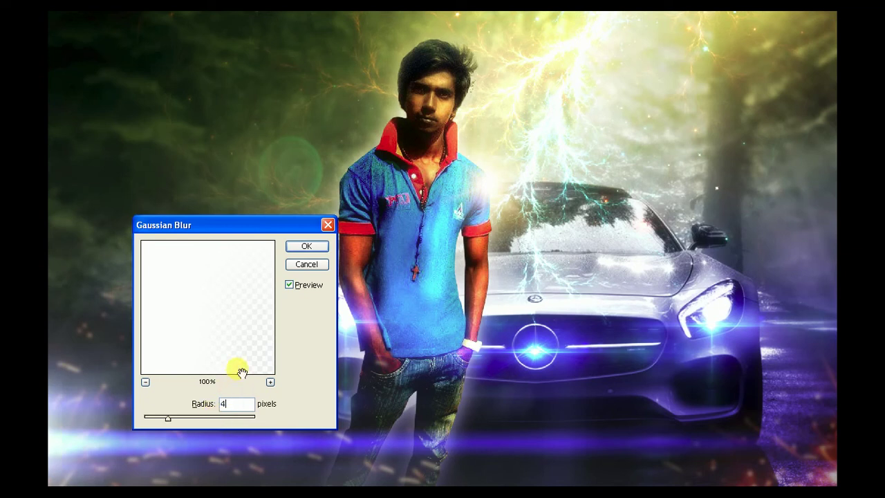
{"action": "type", "text": "5"}
{"action": "key", "text": "Return"}
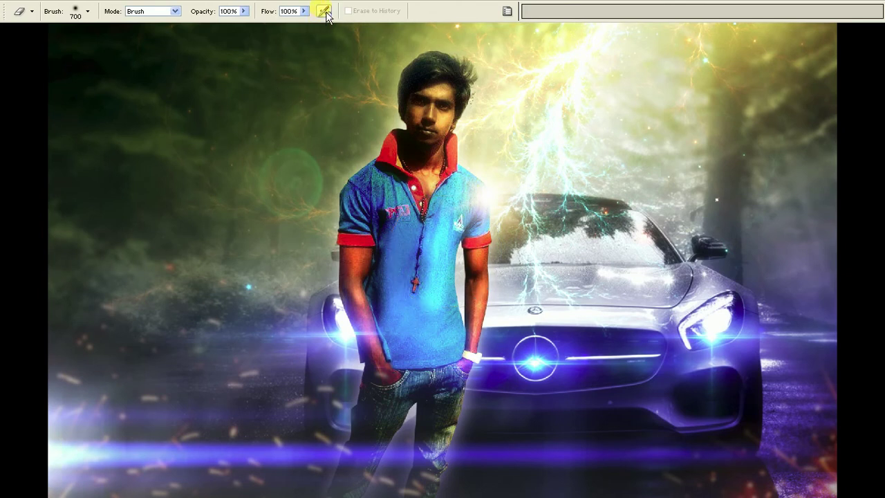
Step: View full screen and toggle the Layers palette to give Layer 5 Luminosity at 78%
{"action": "key", "text": "f"}
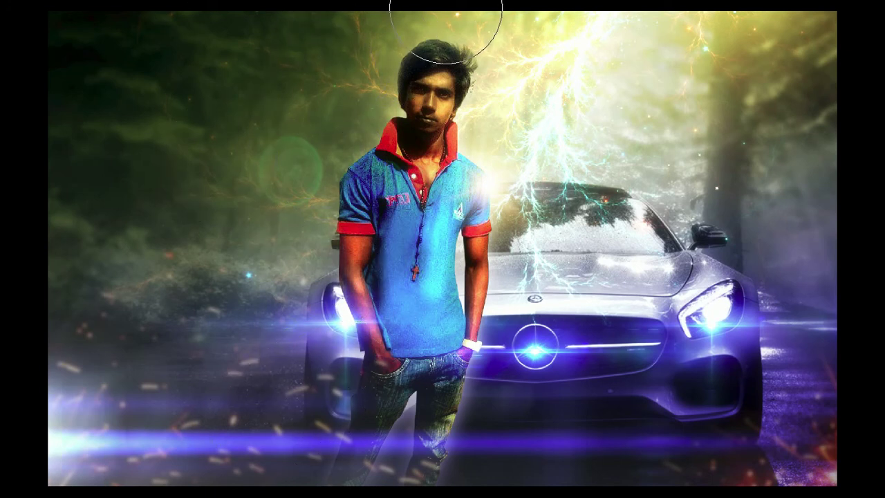
{"action": "key", "text": "v"}
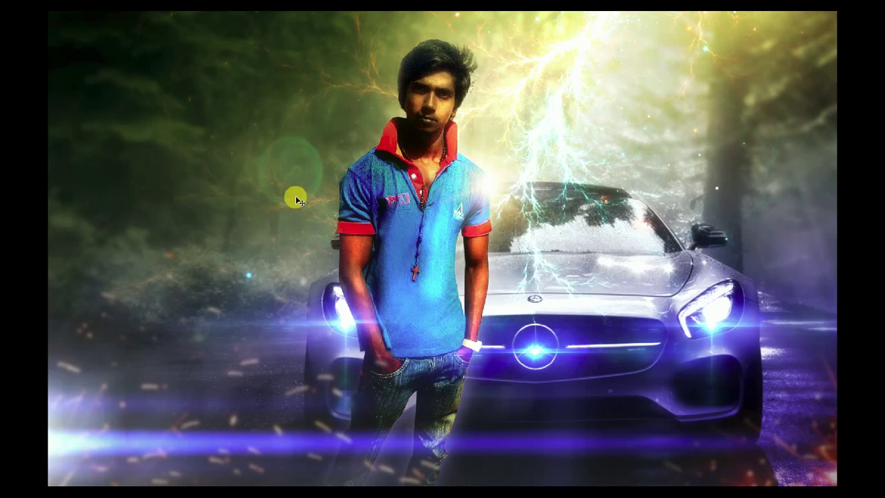
{"action": "key", "text": "Tab"}
{"action": "key", "text": "Tab"}
{"action": "key", "text": "F7"}
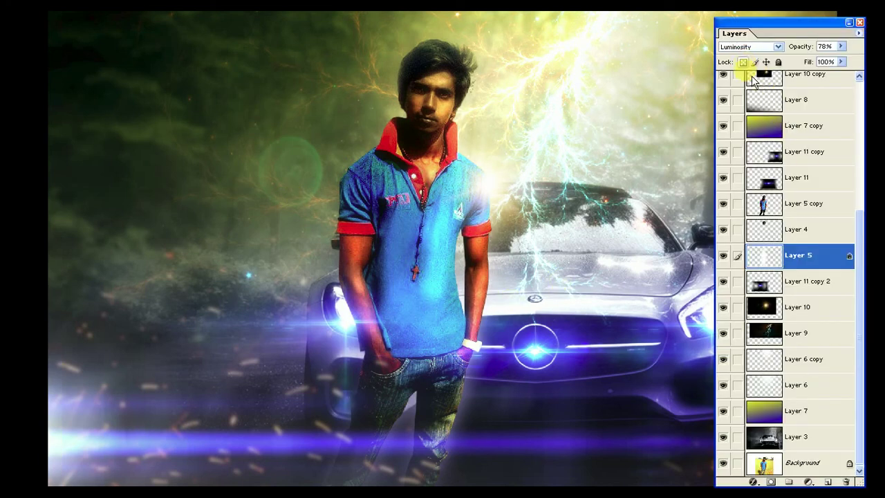
{"action": "key", "text": "F7"}
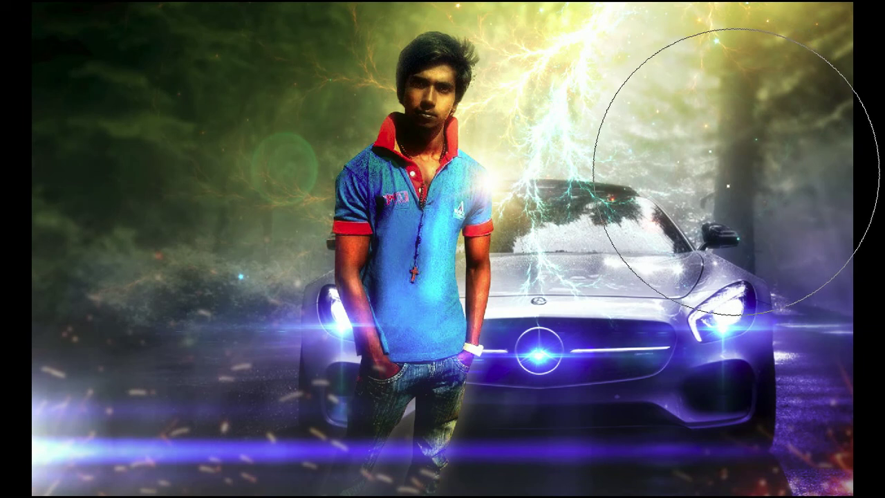
Step: Sample the lightning glow colour and pick the soft 200 px brush
{"action": "left_click", "coordinate": [731, 43], "text": "alt"}
{"action": "right_click", "coordinate": [666, 145]}
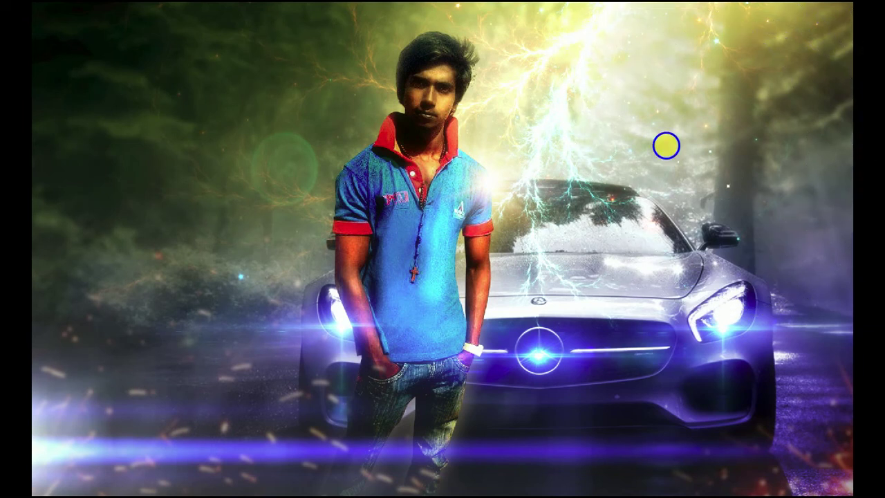
{"action": "key", "text": "Escape"}
{"action": "right_click", "coordinate": [610, 256]}
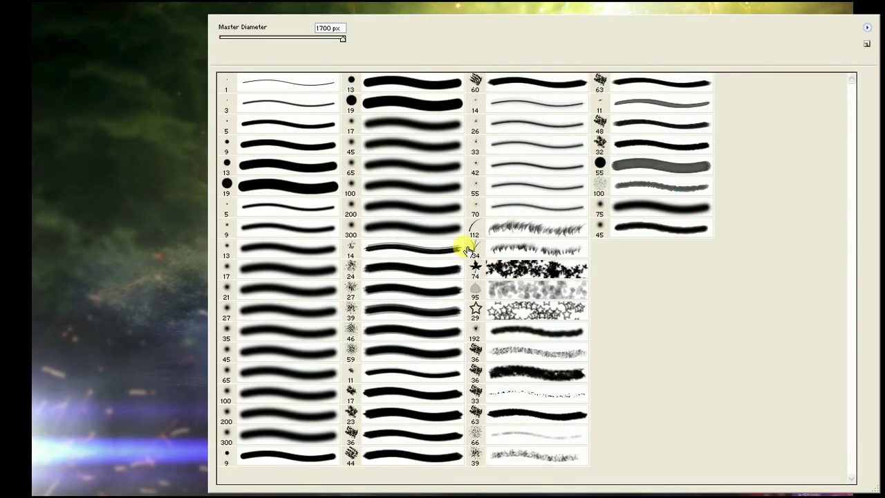
{"action": "double_click", "coordinate": [440, 215]}
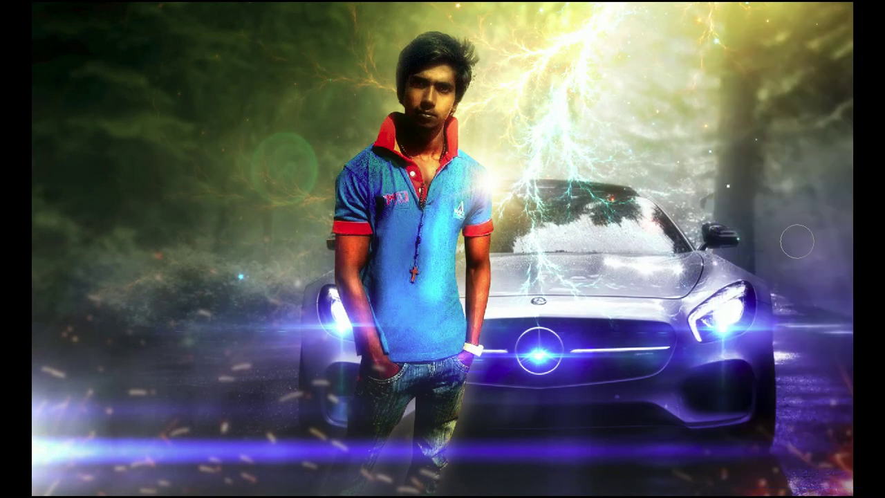
Step: On a new layer, paint soft glow over the hood, above the head and near the jeans
{"action": "key", "text": "ctrl+shift+n"}
{"action": "key", "text": "Return"}
{"action": "mouse_move", "coordinate": [491, 380]}
{"action": "left_mouse_down"}
{"action": "mouse_move", "coordinate": [513, 279]}
{"action": "mouse_move", "coordinate": [505, 178]}
{"action": "mouse_move", "coordinate": [493, 174]}
{"action": "mouse_move", "coordinate": [482, 99]}
{"action": "mouse_move", "coordinate": [501, 101]}
{"action": "mouse_move", "coordinate": [484, 63]}
{"action": "mouse_move", "coordinate": [478, 10]}
{"action": "mouse_move", "coordinate": [546, 28]}
{"action": "mouse_move", "coordinate": [519, 93]}
{"action": "left_mouse_up"}
{"action": "key", "text": "bracketright"}
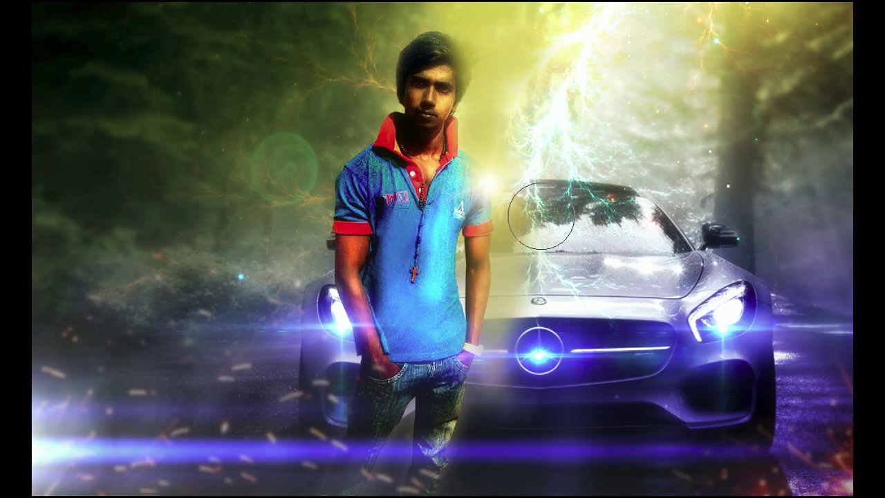
{"action": "mouse_move", "coordinate": [486, 358]}
{"action": "left_mouse_down"}
{"action": "mouse_move", "coordinate": [454, 484]}
{"action": "mouse_move", "coordinate": [470, 488]}
{"action": "mouse_move", "coordinate": [526, 447]}
{"action": "mouse_move", "coordinate": [495, 417]}
{"action": "left_mouse_up"}
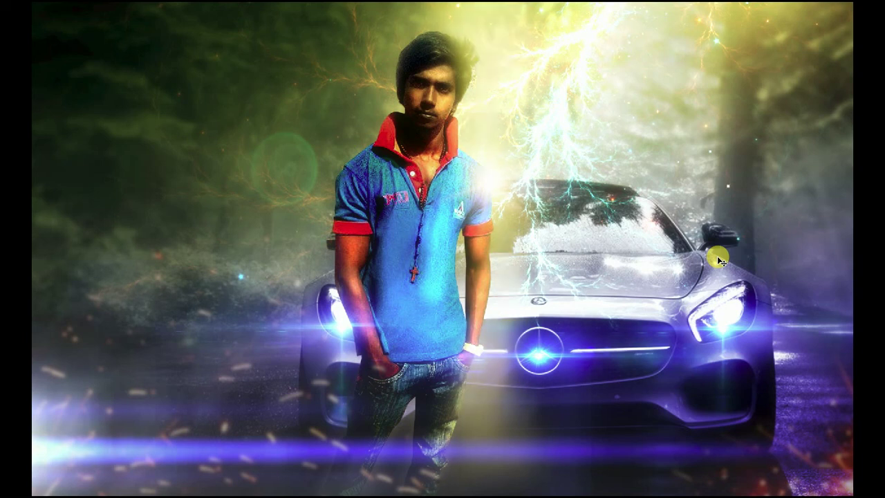
Step: Switch to another brush preset and darken the man's hair and head
{"action": "right_click", "coordinate": [677, 222]}
{"action": "left_click", "coordinate": [458, 206]}
{"action": "key", "text": "Return"}
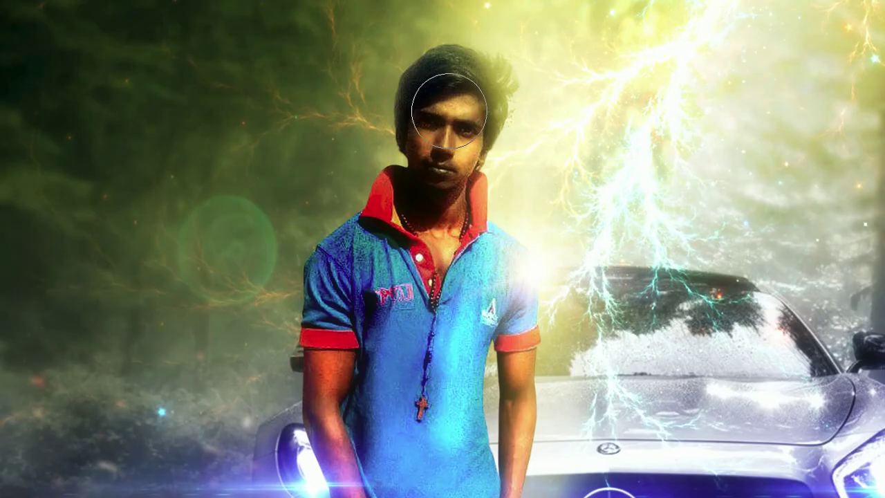
{"action": "left_click_drag", "start_coordinate": [450, 111], "coordinate": [454, 89]}
{"action": "key", "text": "bracketright"}
{"action": "key", "text": "bracketright"}
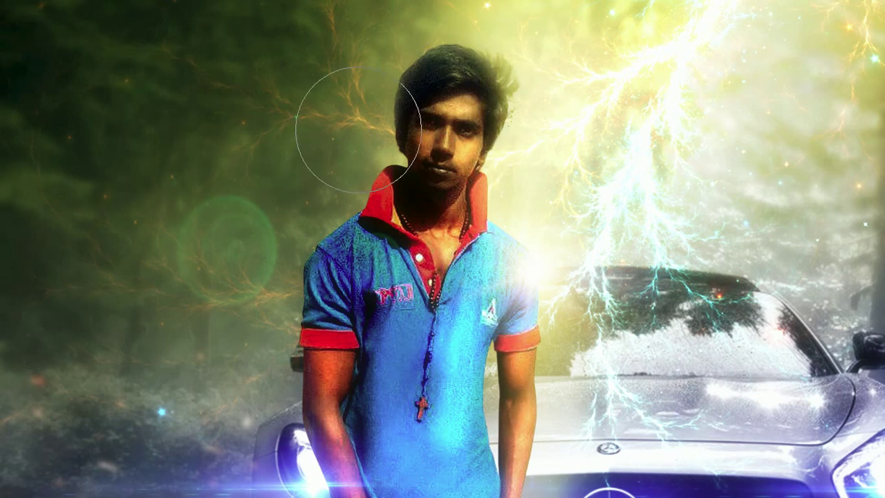